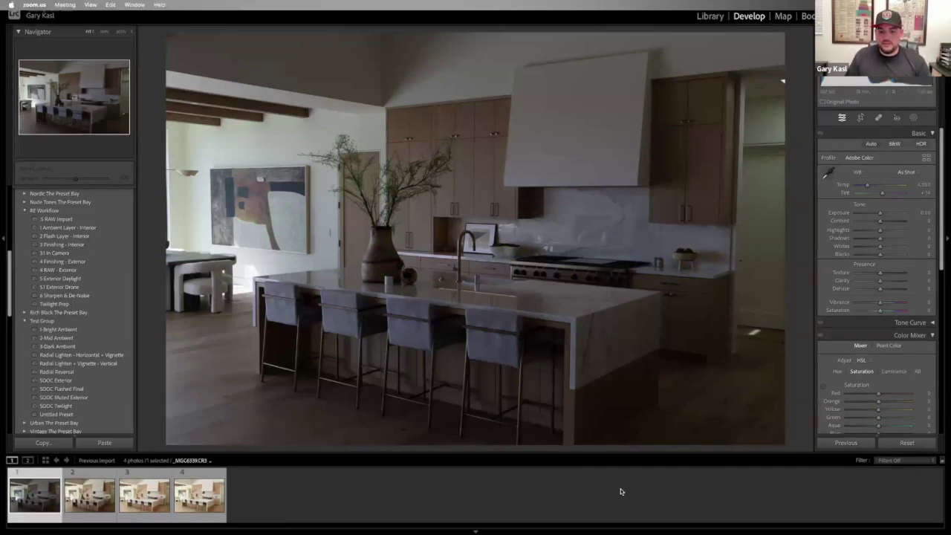
Step: Examine the four kitchen exposures and compare their brightness, shadows and reflections, including a close look at the backsplash
click(421, 308)
click(485, 276)
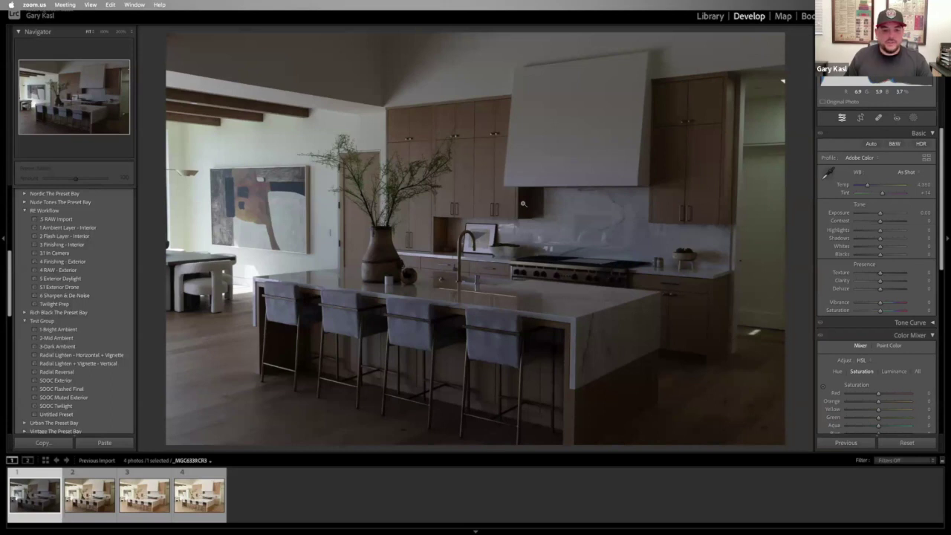
click(91, 496)
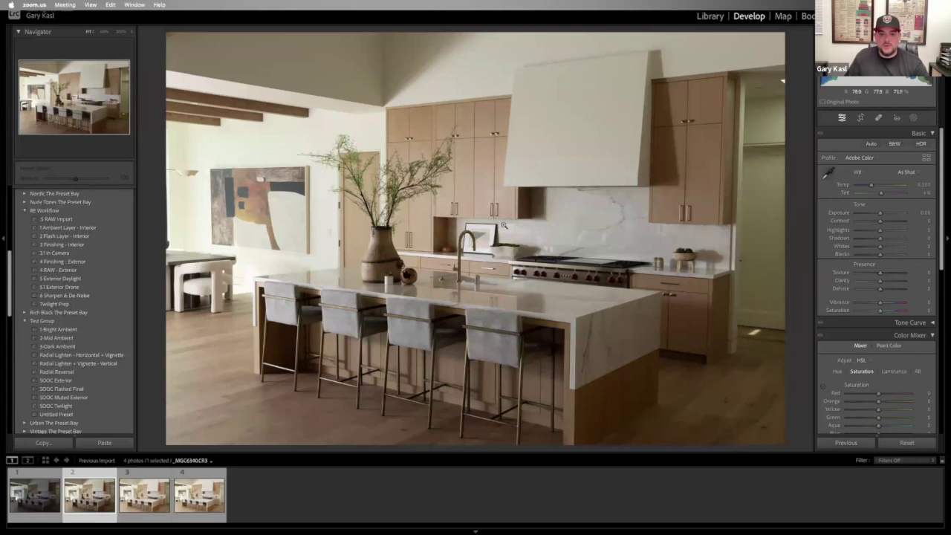
click(534, 256)
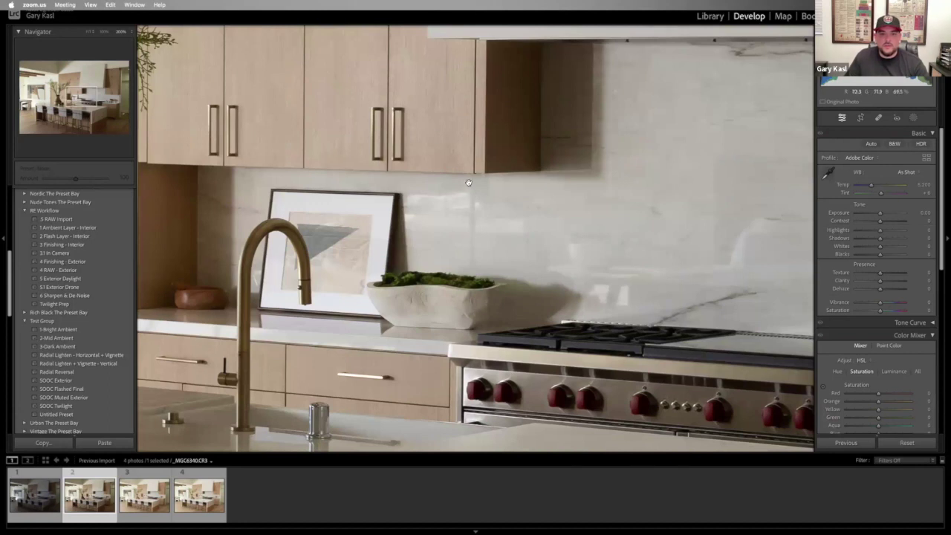
click(468, 241)
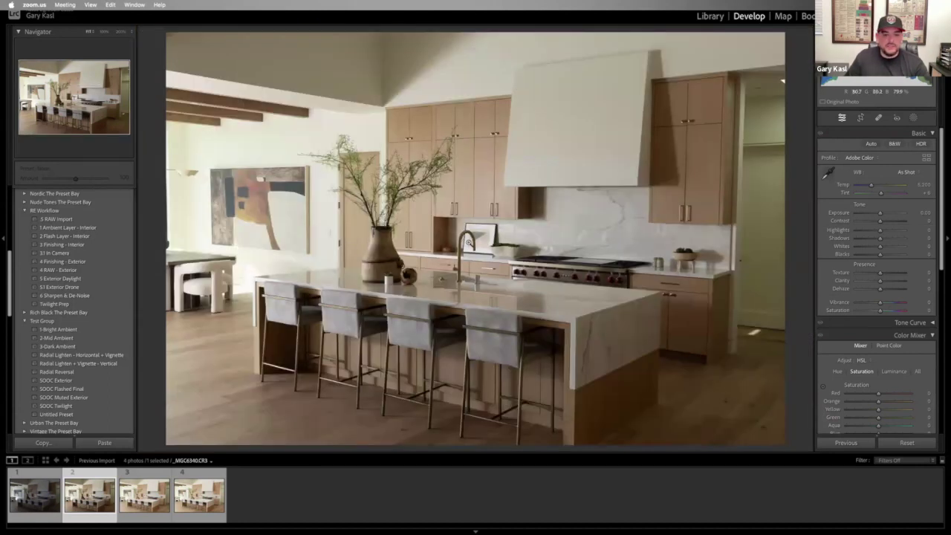
key(Right)
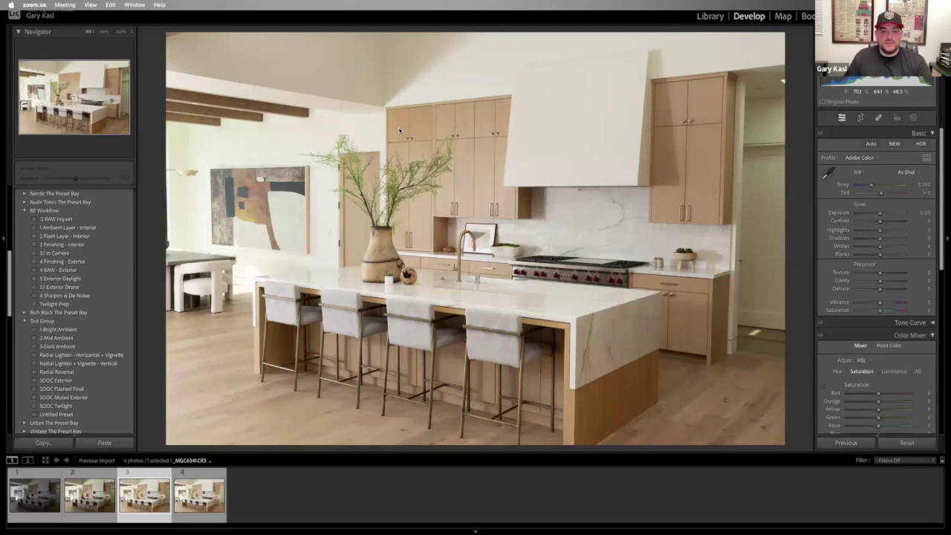
key(Right)
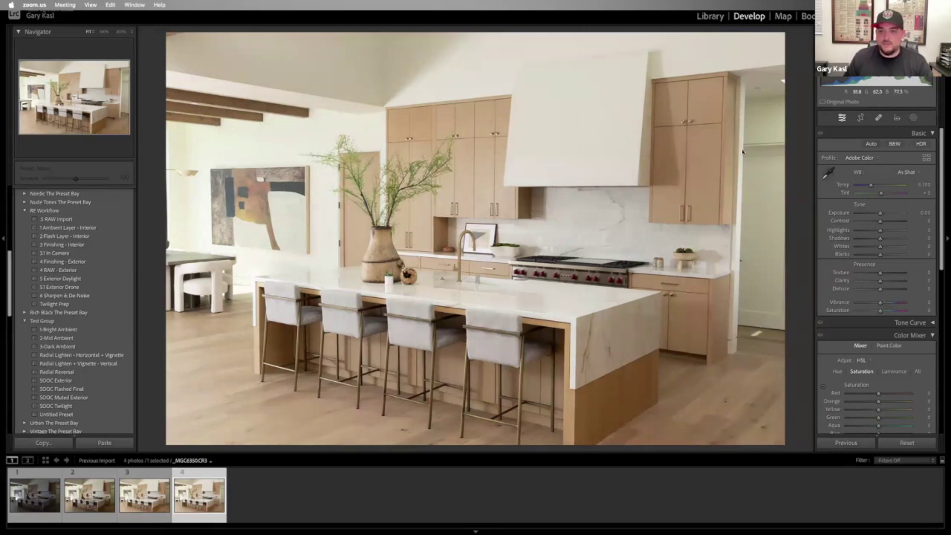
key(Left)
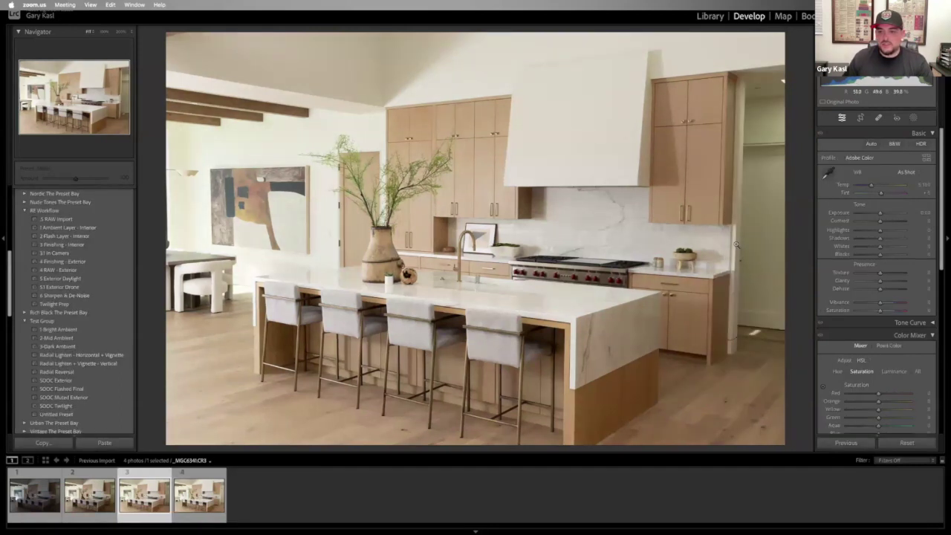
key(Right)
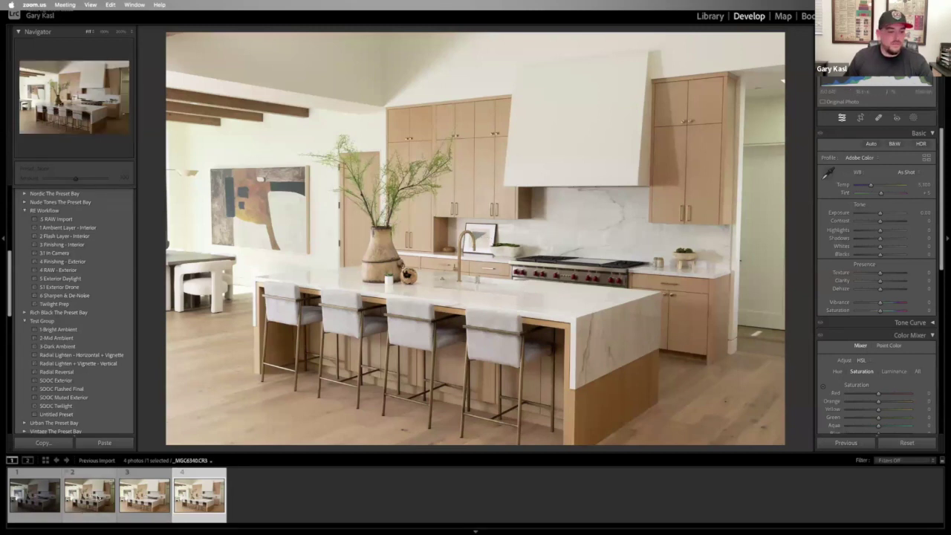
Step: Apply the 1 Ambient Layer - Interior preset to the dark first photo and set its exposure to +1.80
click(50, 507)
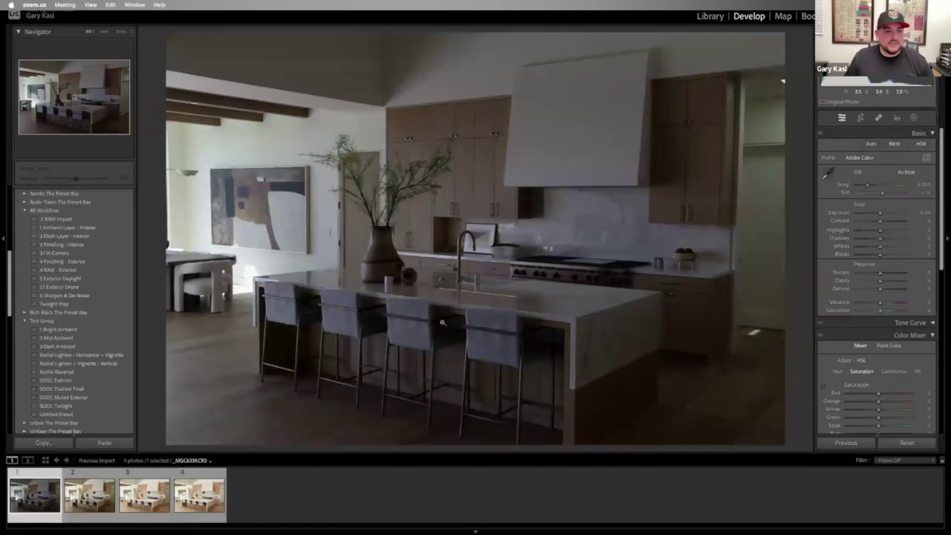
click(69, 227)
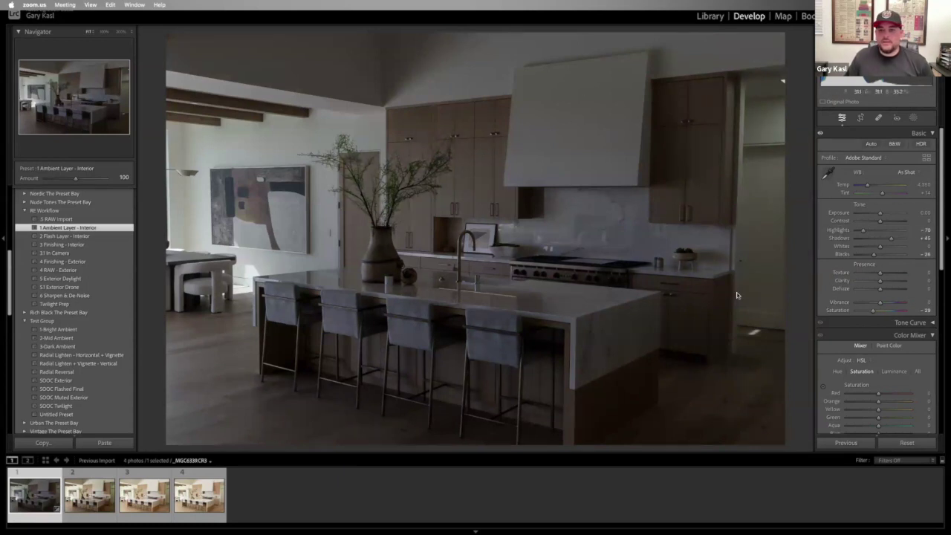
drag(918, 212, 946, 212)
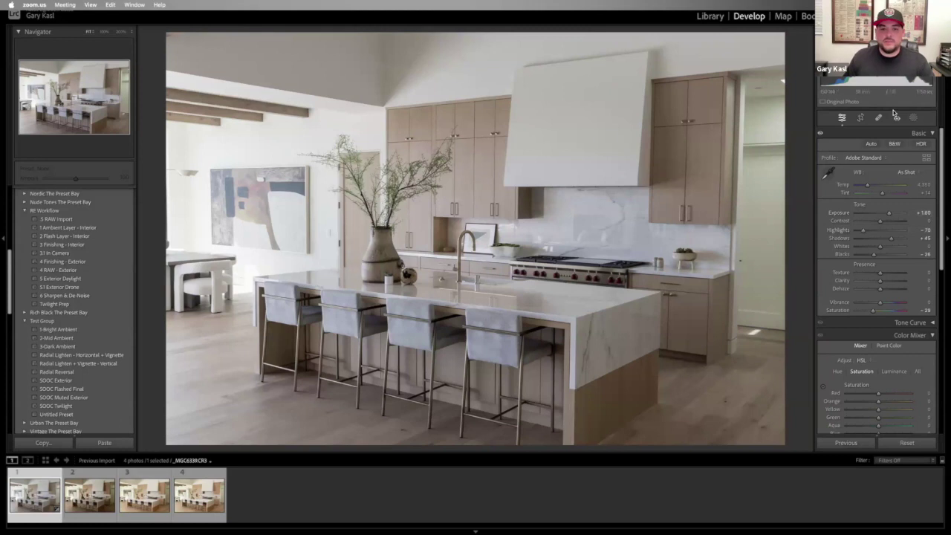
Step: Add the fourth photo to the selection and lower the first photo's highlights to -100
click(204, 504)
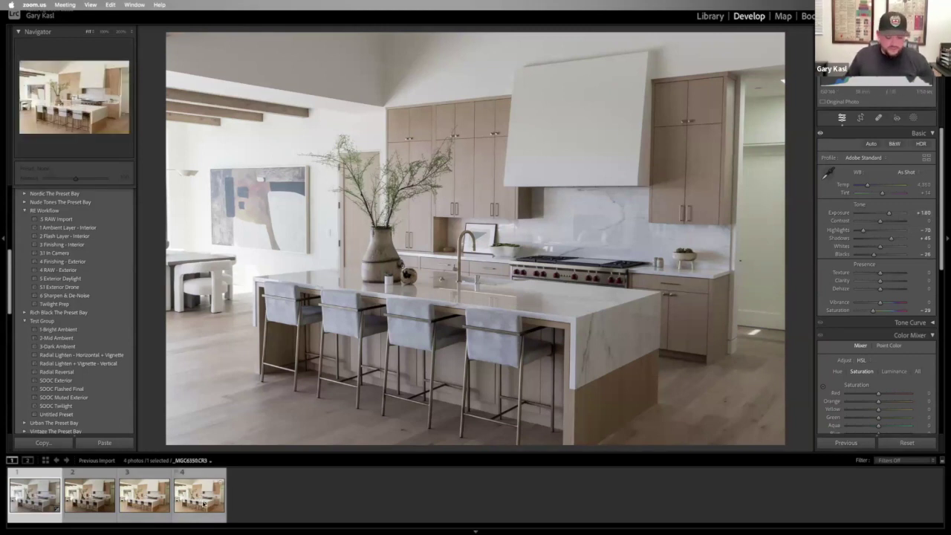
super+click(210, 501)
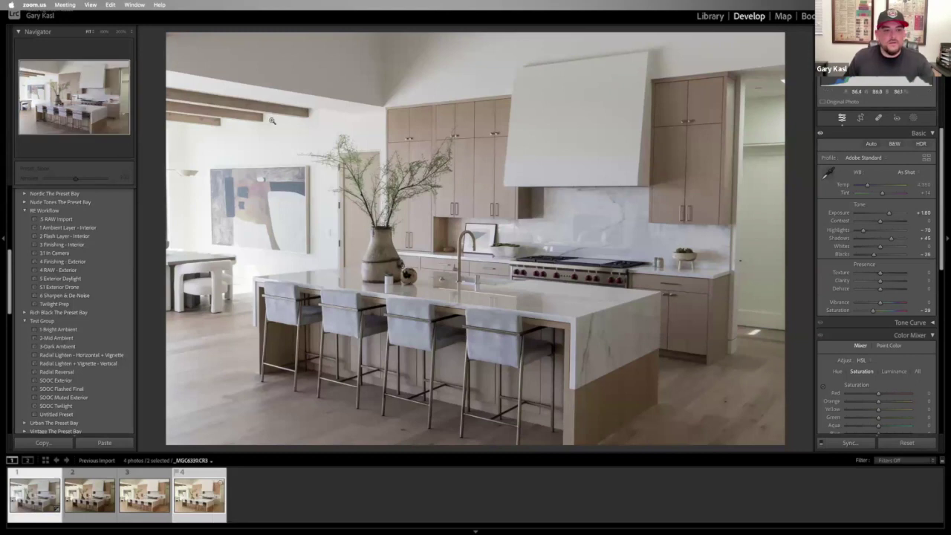
drag(863, 231, 856, 232)
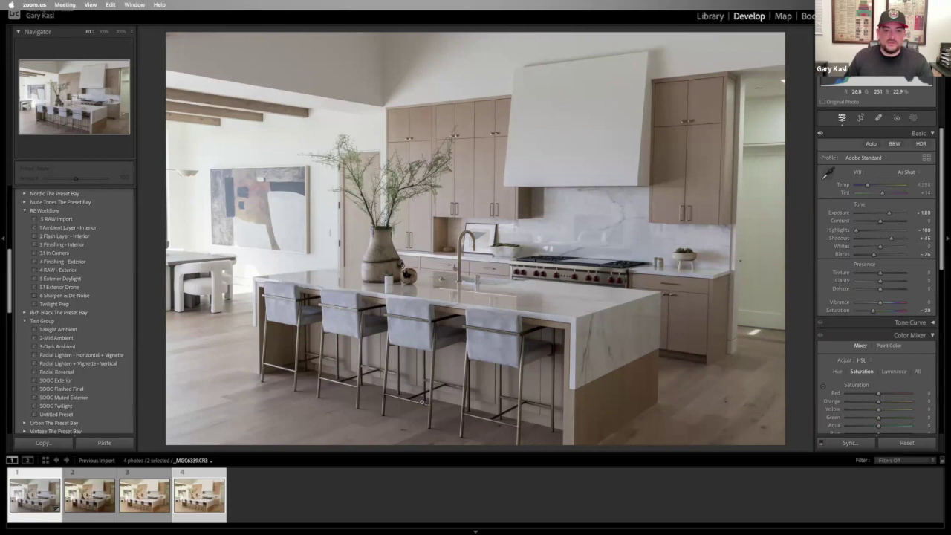
Step: Apply the 2 Flash Layer - Interior preset to the fourth photo and set its exposure to -0.45
click(216, 478)
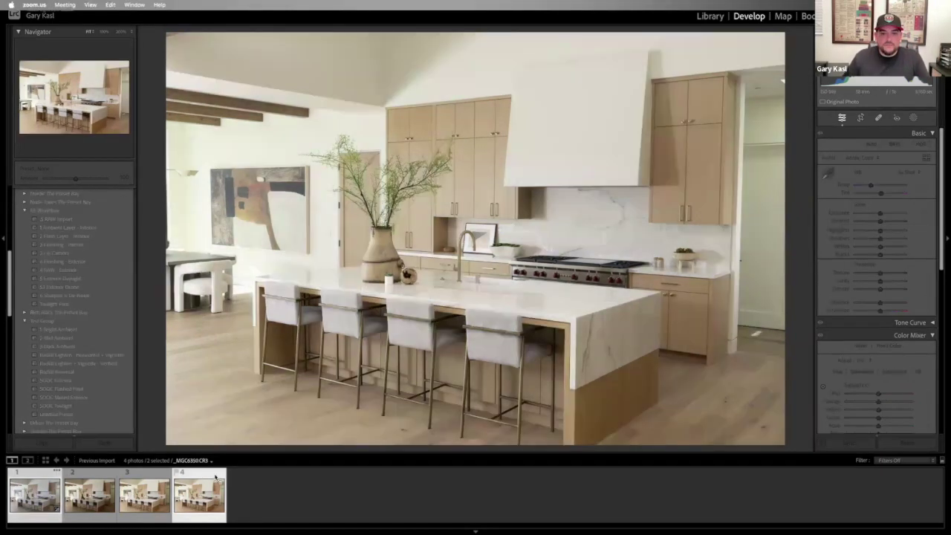
click(75, 236)
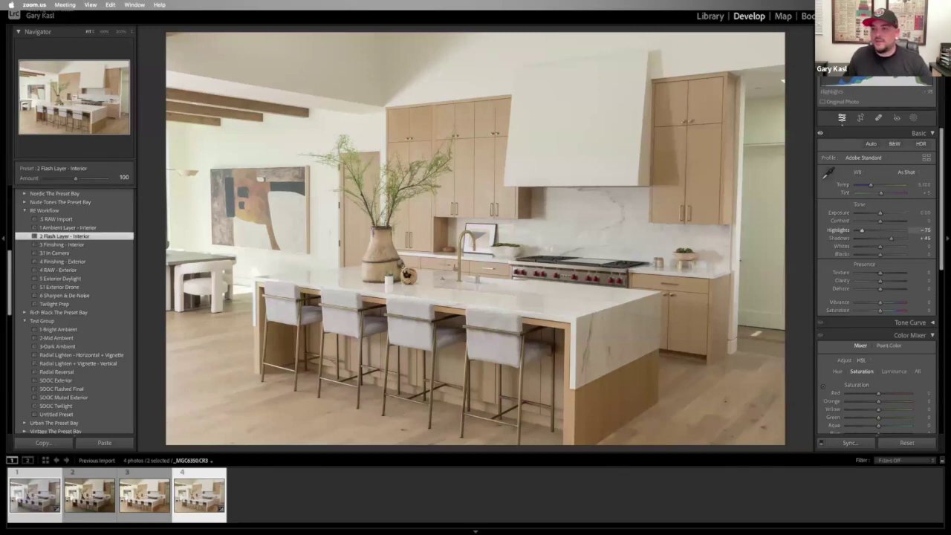
drag(929, 213, 919, 212)
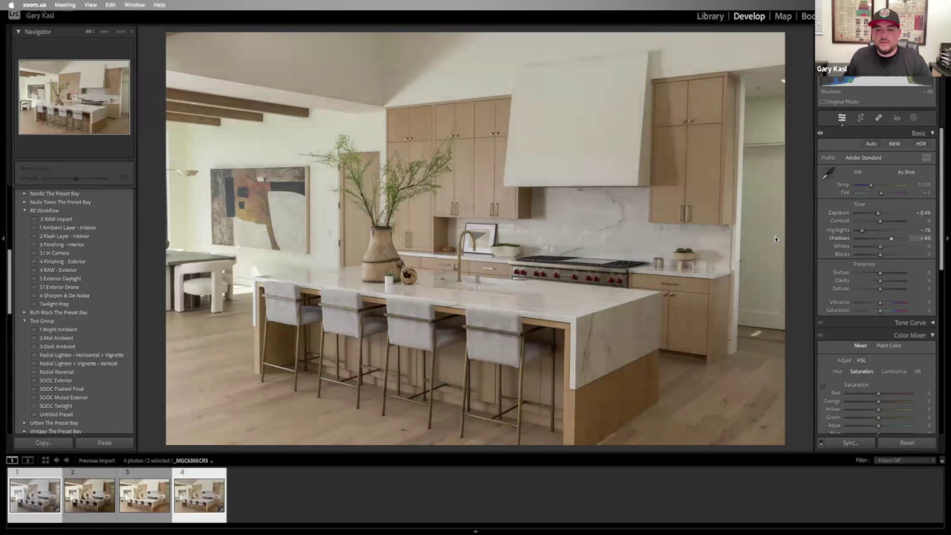
Step: Sample a neutral point near the range for the fourth photo's white balance, and set the white balance to Auto
click(830, 174)
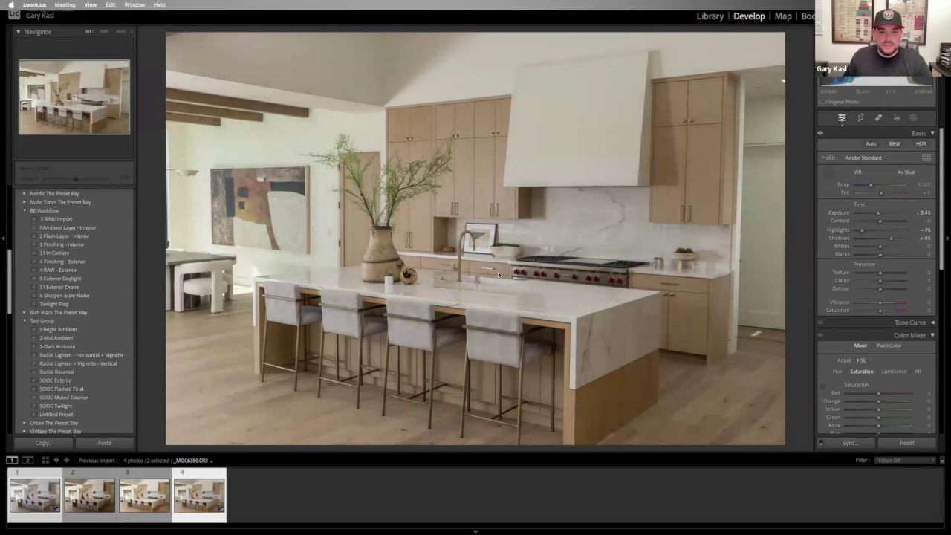
click(532, 277)
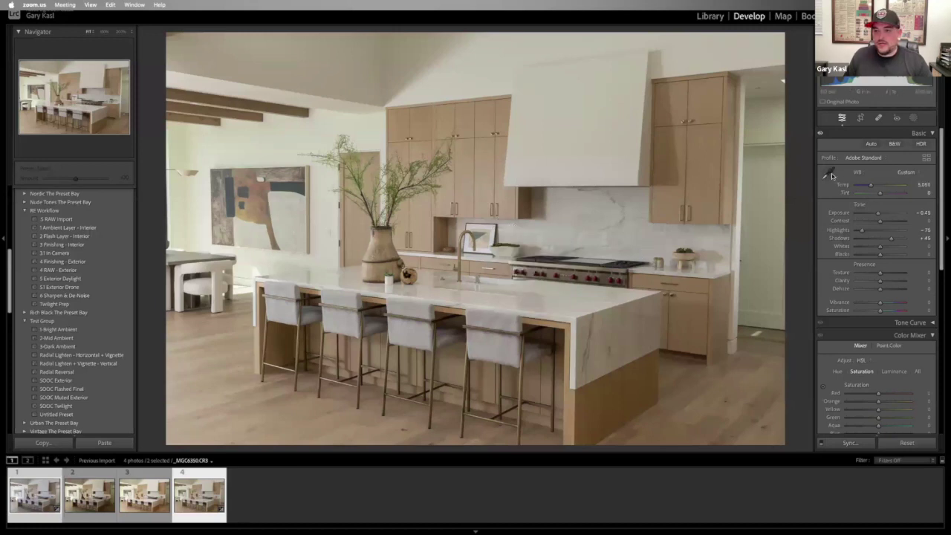
click(909, 172)
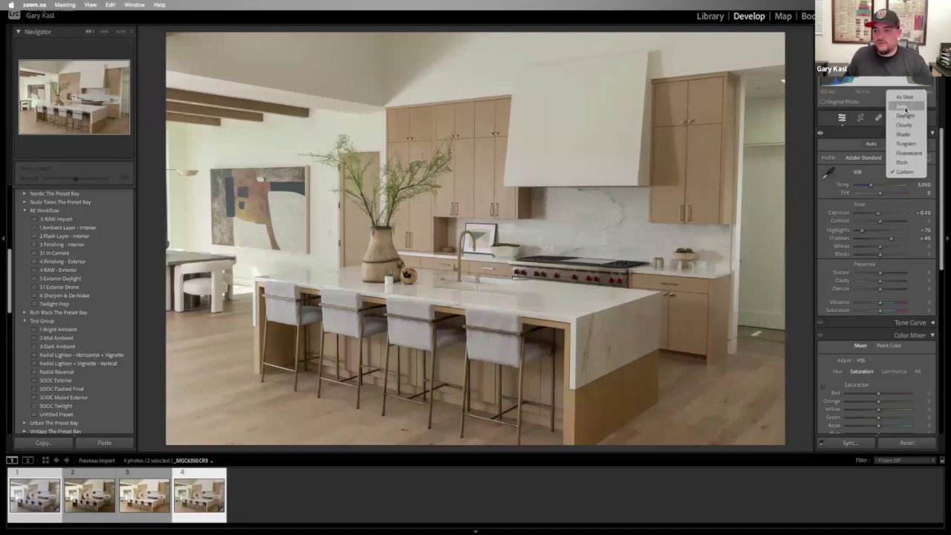
click(906, 106)
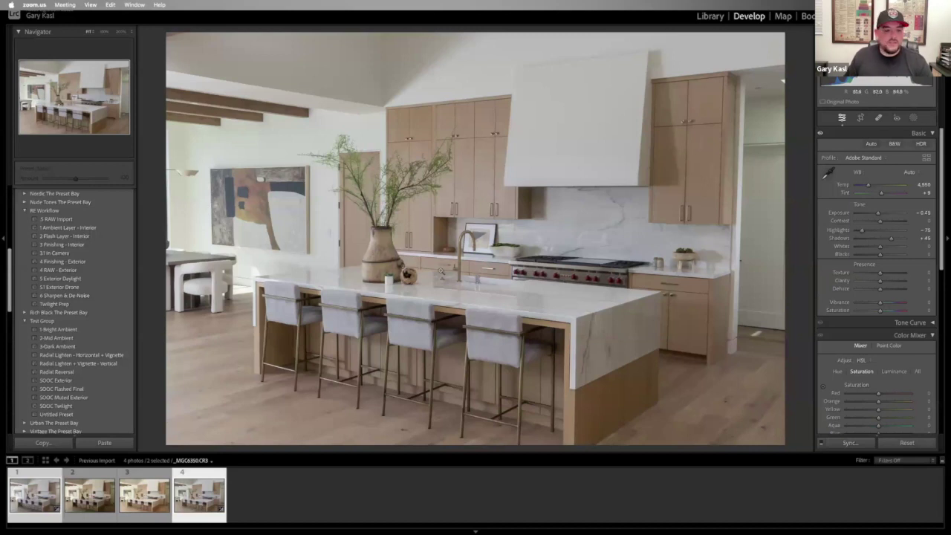
Step: Open the two selected photos as layers in Photoshop and toggle the top layer's visibility to compare them
right_click(199, 499)
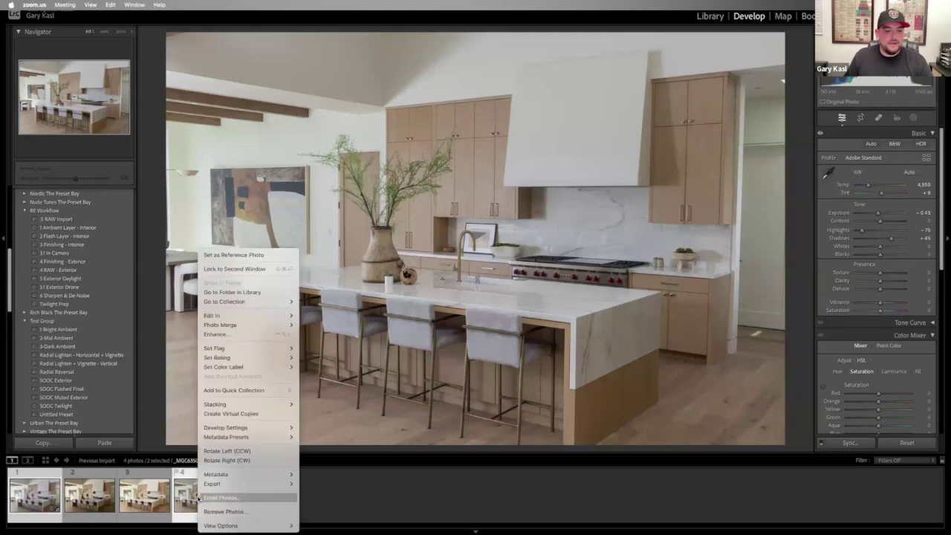
mouse_move(239, 317)
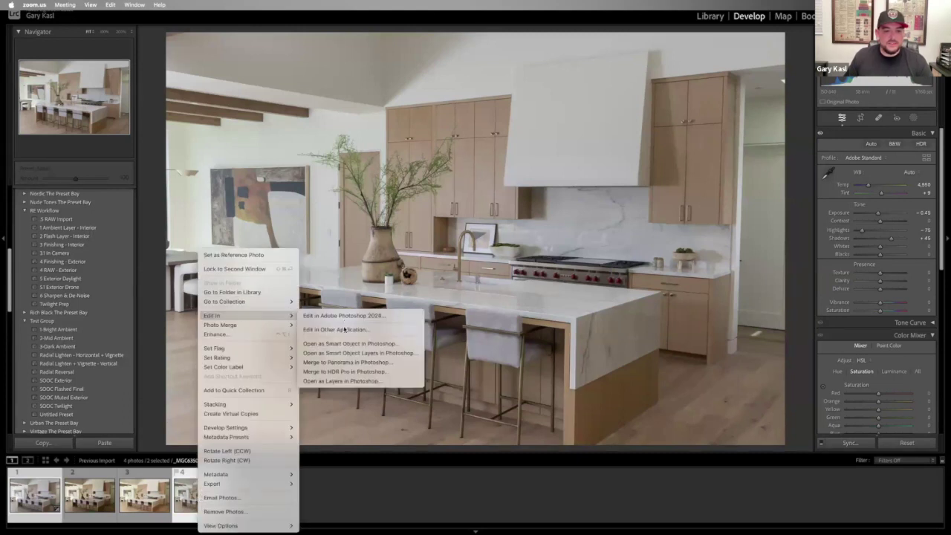
click(341, 380)
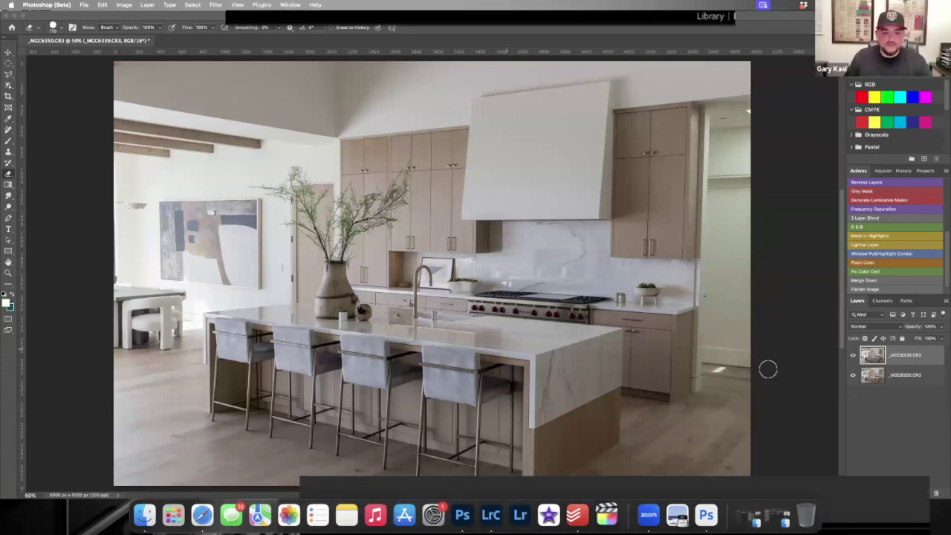
click(854, 356)
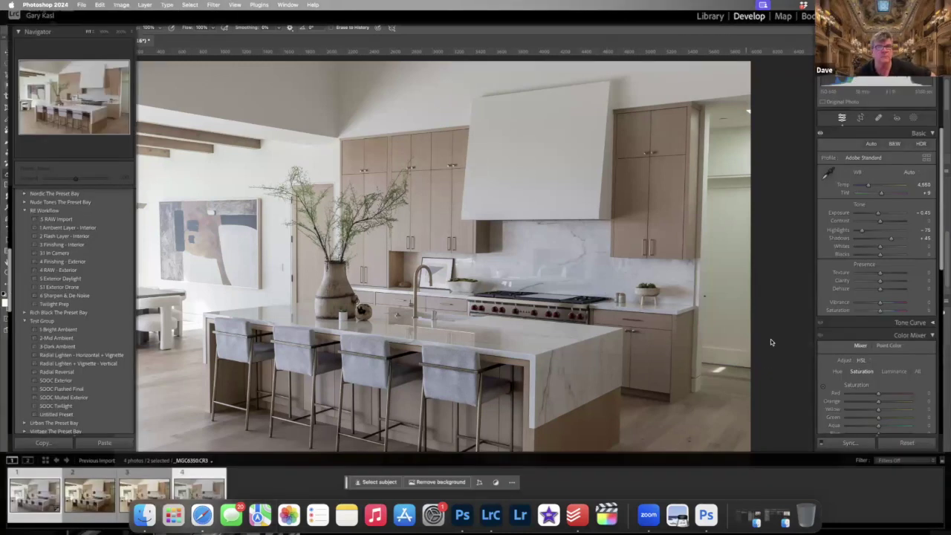
click(854, 359)
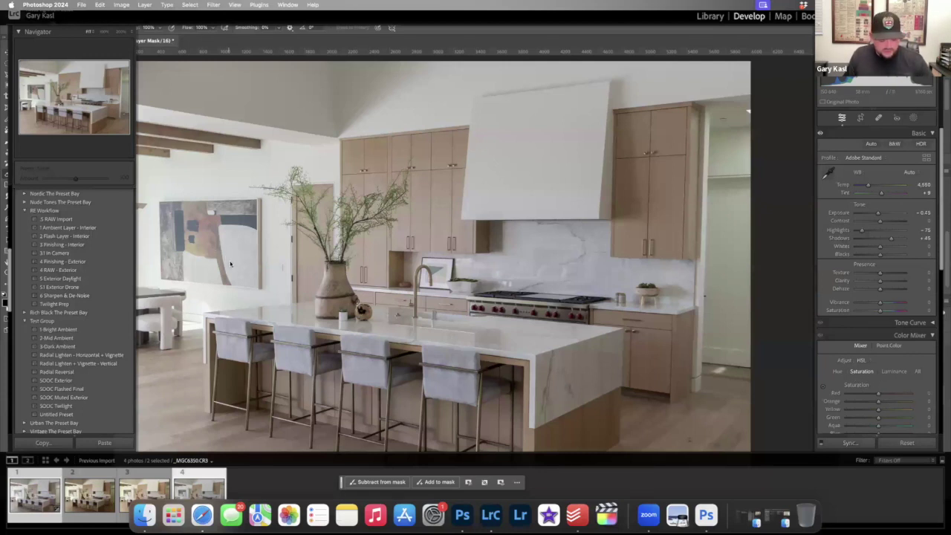
Step: Brush over the wall artwork on the Windows & Brights layer mask at 10% flow
mouse_move(230, 264)
mouse_down()
mouse_move(265, 255)
mouse_move(252, 256)
mouse_move(276, 239)
mouse_move(364, 256)
mouse_move(349, 250)
mouse_up()
click(8, 146)
mouse_move(212, 245)
mouse_down()
mouse_move(271, 254)
mouse_move(275, 273)
mouse_up()
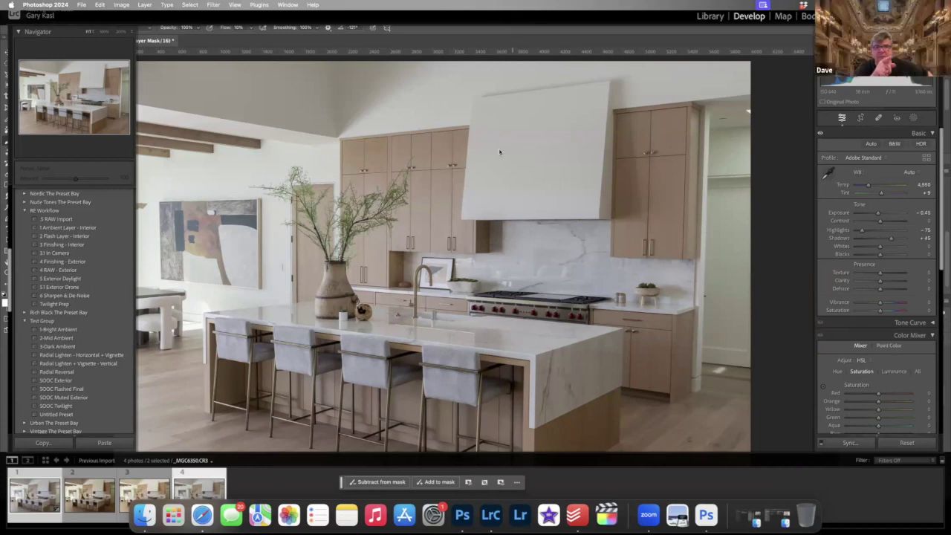
Step: Minimize the Lightroom Classic window and bring the layered kitchen document in Photoshop to the front
key(ctrl+Right)
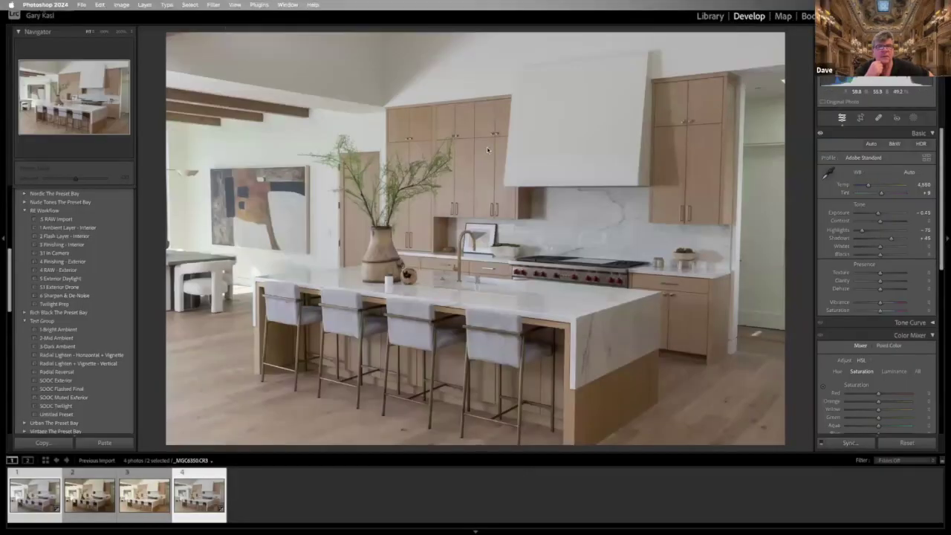
key(ctrl+Left)
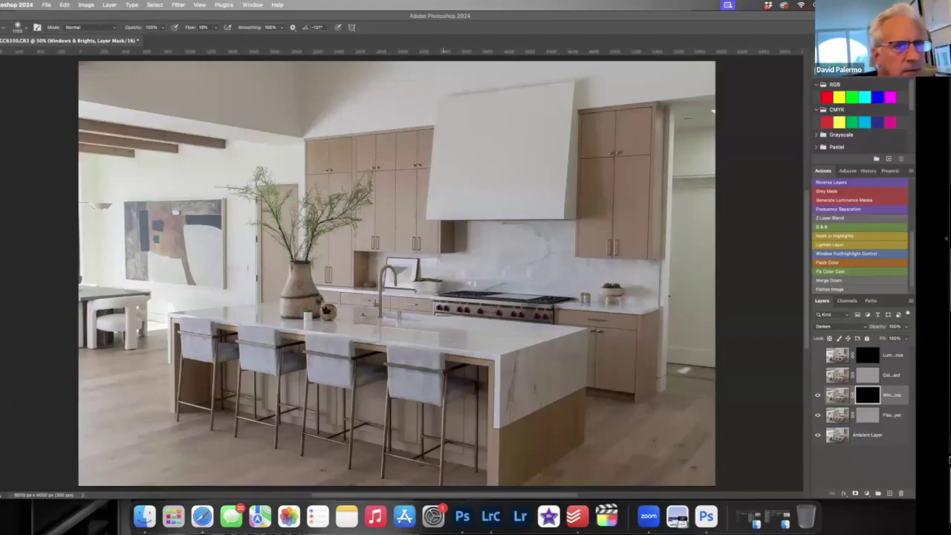
key(ctrl+Right)
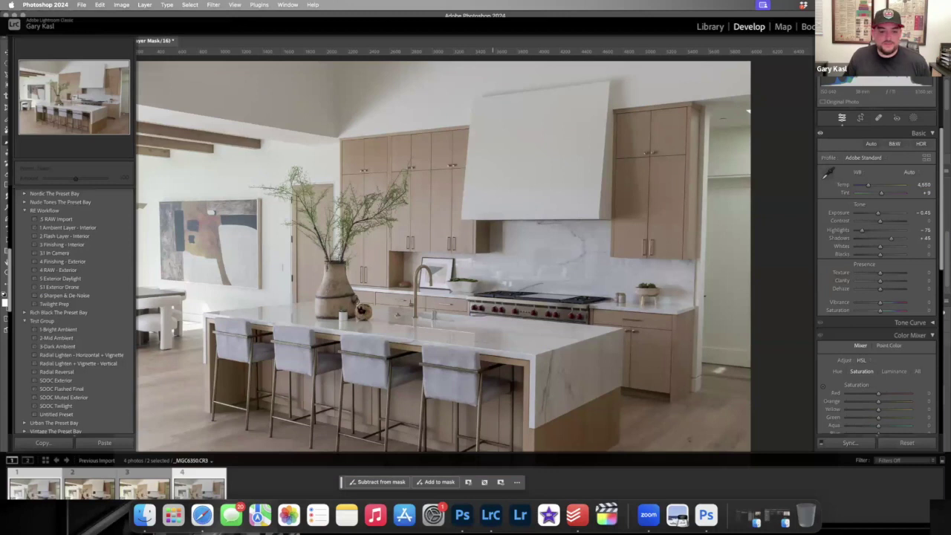
key(ctrl+Left)
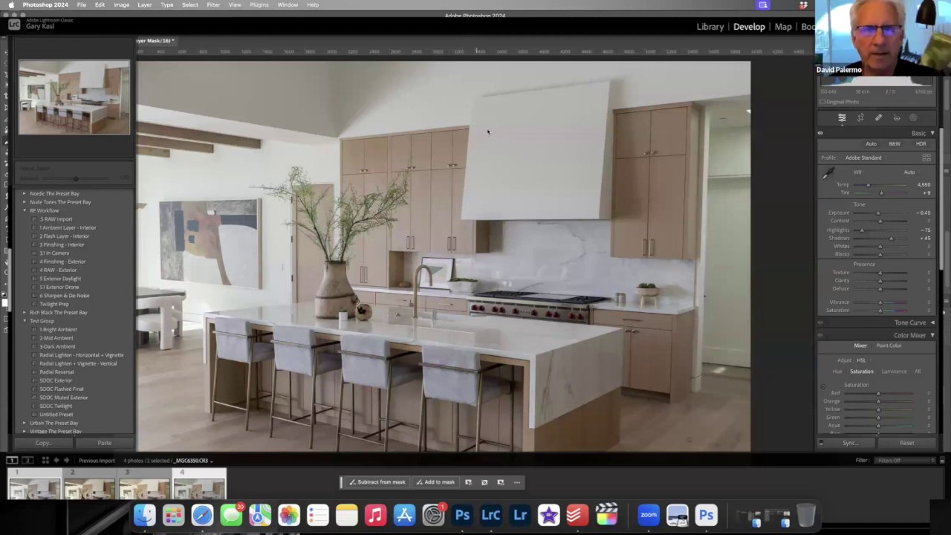
key(super+Tab)
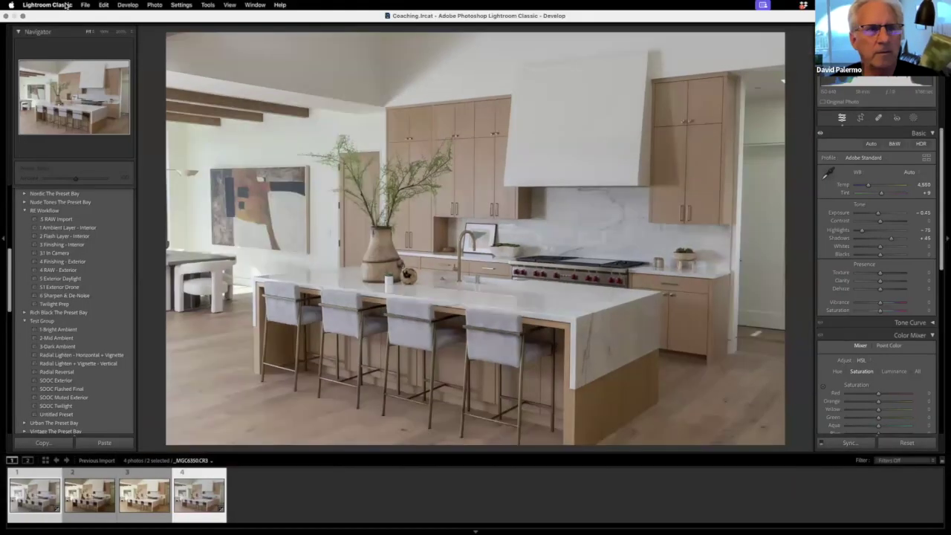
click(22, 16)
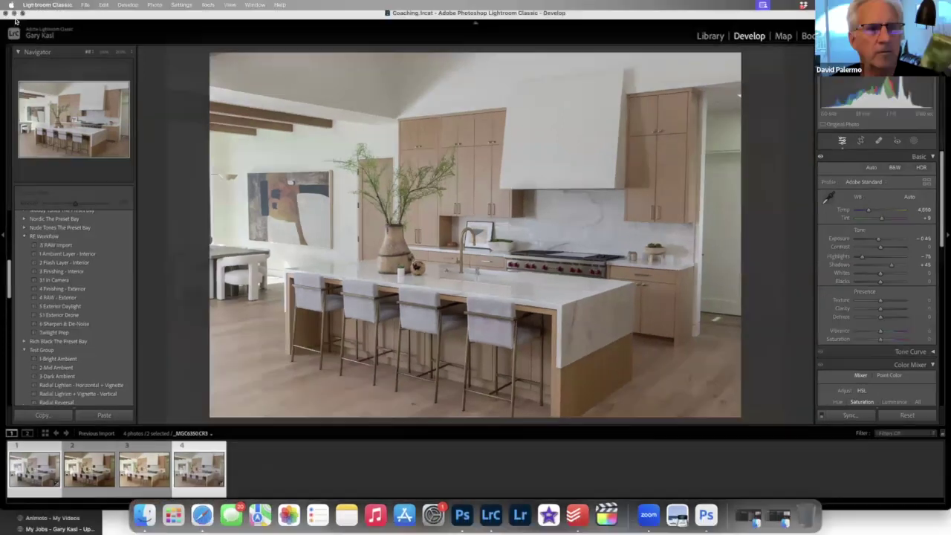
click(15, 14)
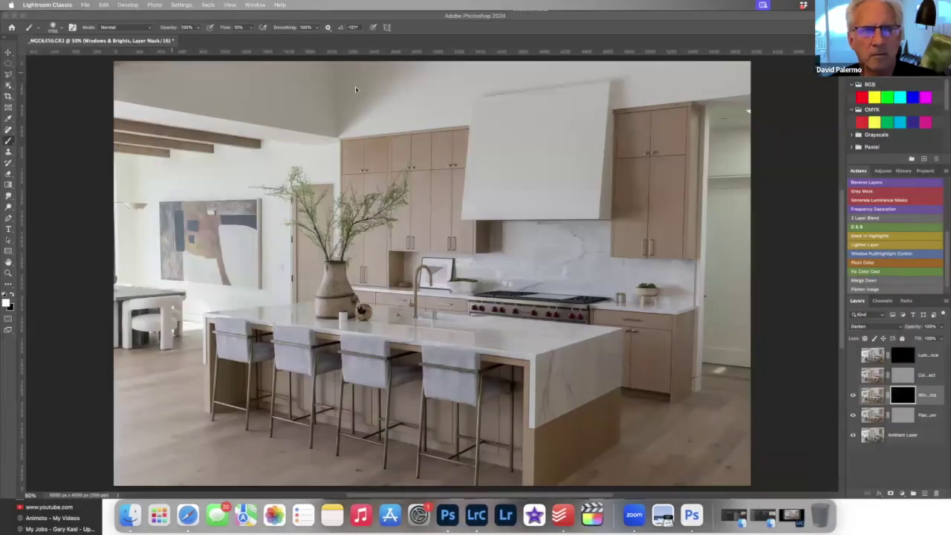
click(500, 201)
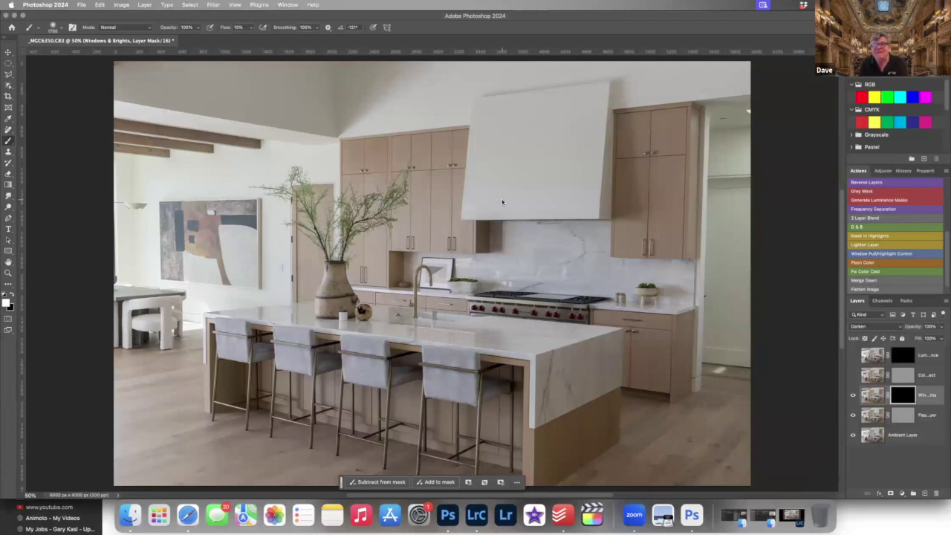
Step: Hide the Windows & Brights layer, inspect the Flash Layer's mask on its own, and toggle that mask off and on to compare
click(853, 395)
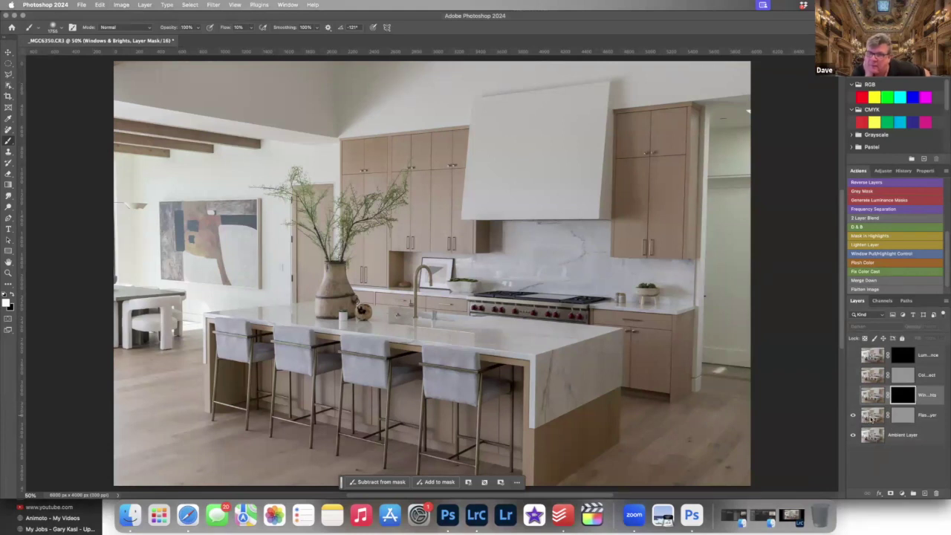
click(869, 418)
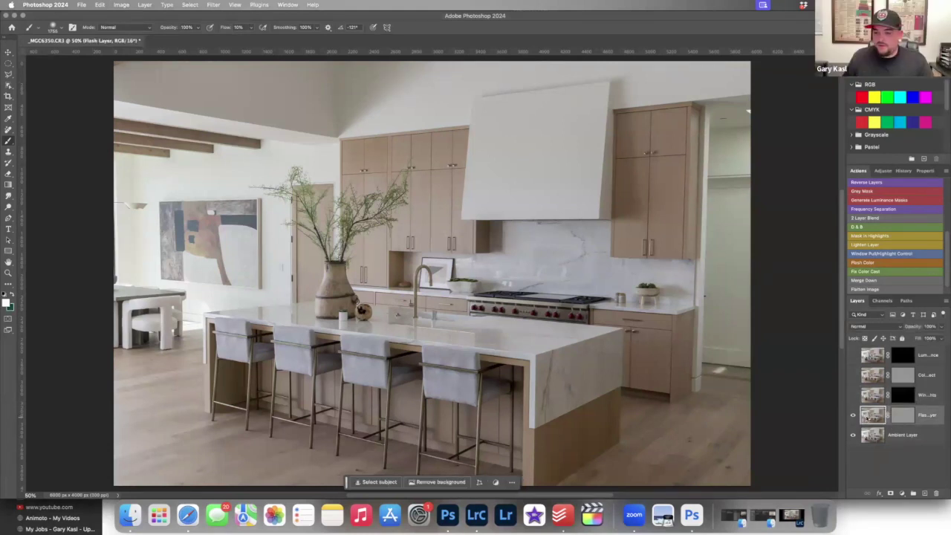
alt+click(904, 418)
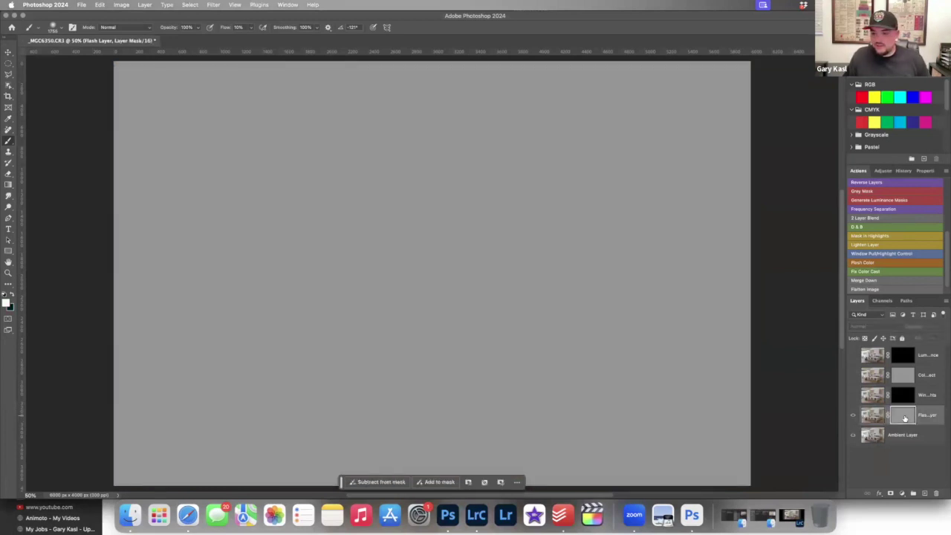
alt+click(904, 418)
shift+click(904, 418)
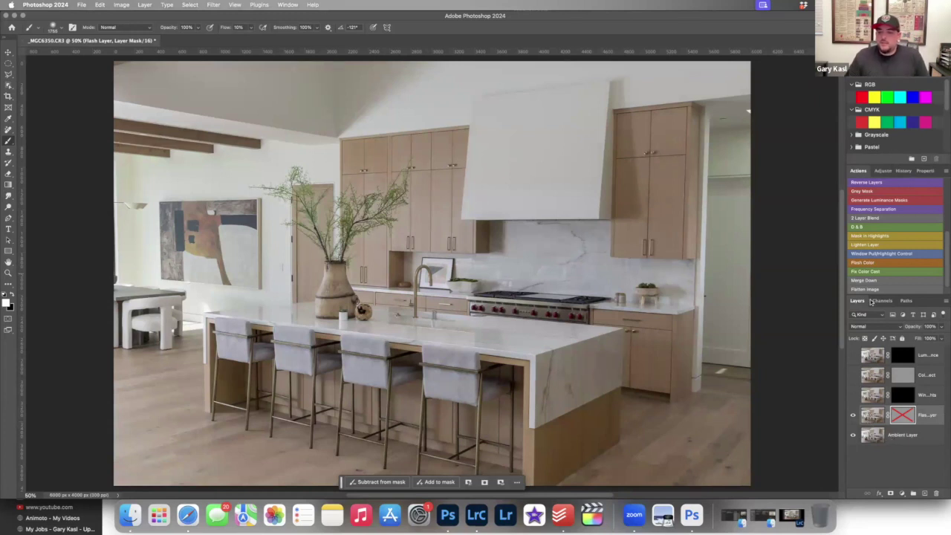
shift+click(902, 417)
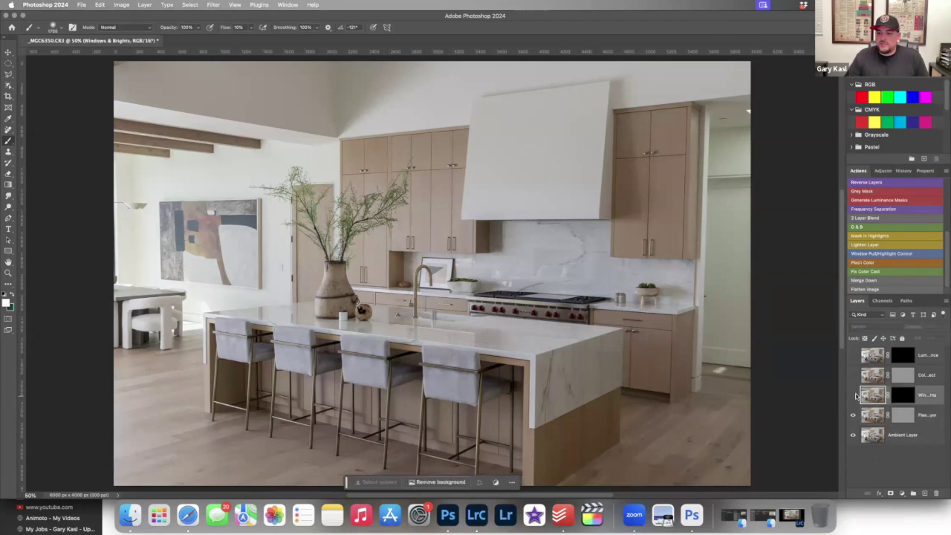
click(872, 417)
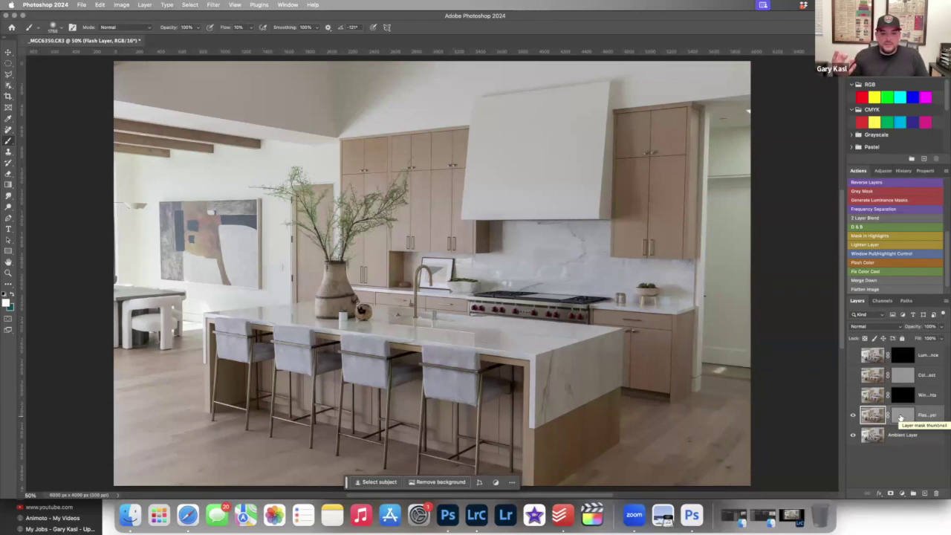
Step: Show the Windows & Brights layer and brush its mask at 100% flow over the artwork, wall and dining table area
click(852, 395)
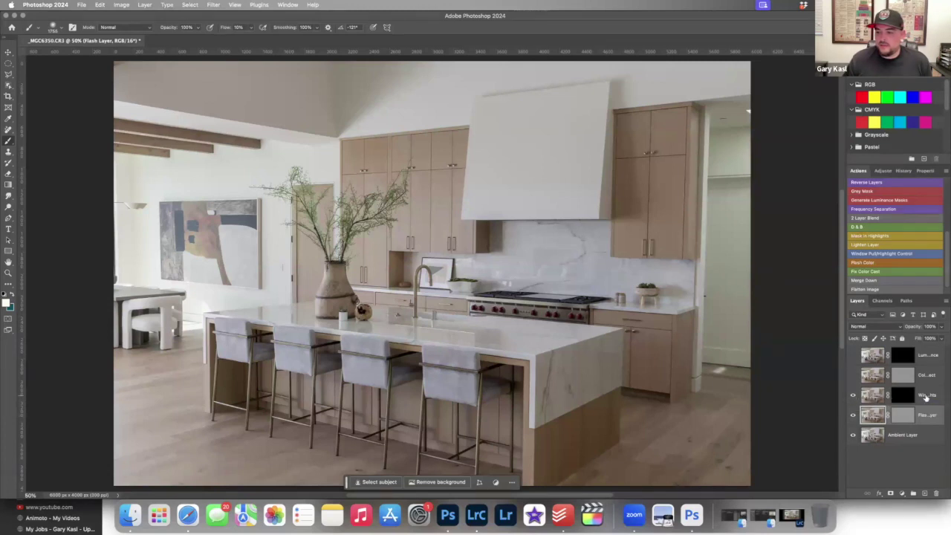
click(872, 395)
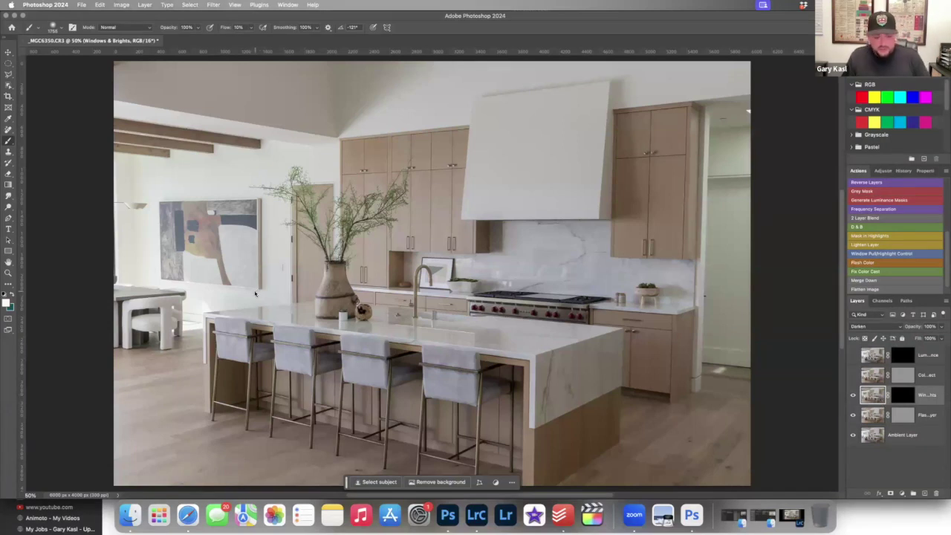
mouse_move(159, 295)
mouse_down()
mouse_move(182, 294)
mouse_move(158, 295)
mouse_up()
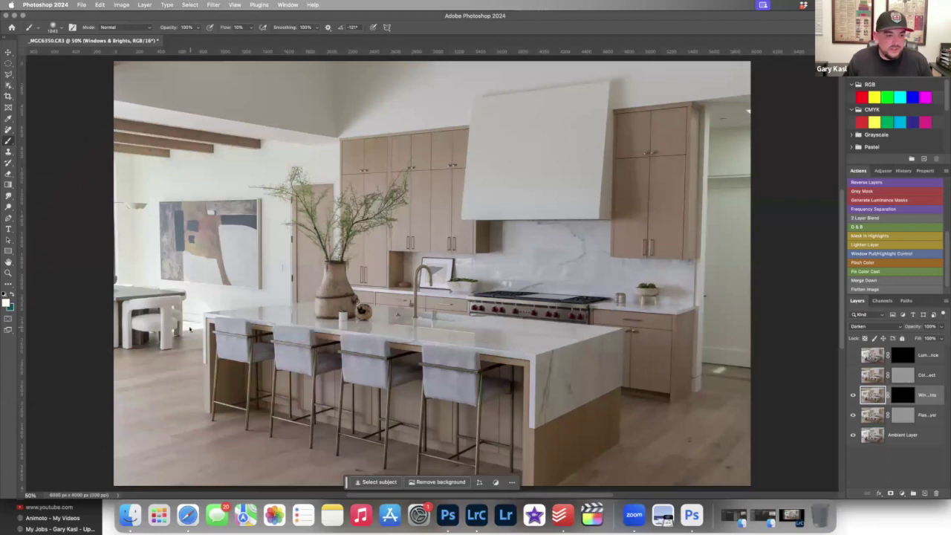
scroll(191, 324, up, 10)
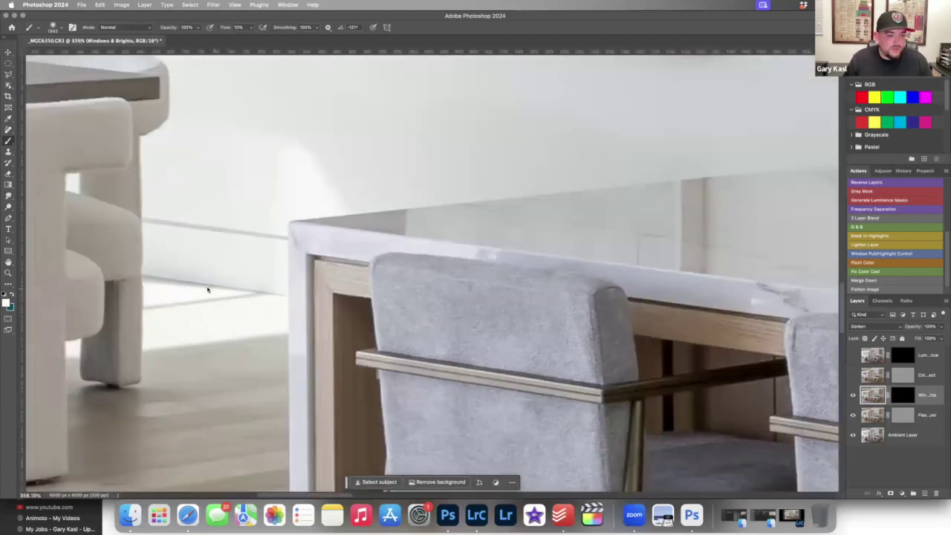
scroll(209, 295, down, 10)
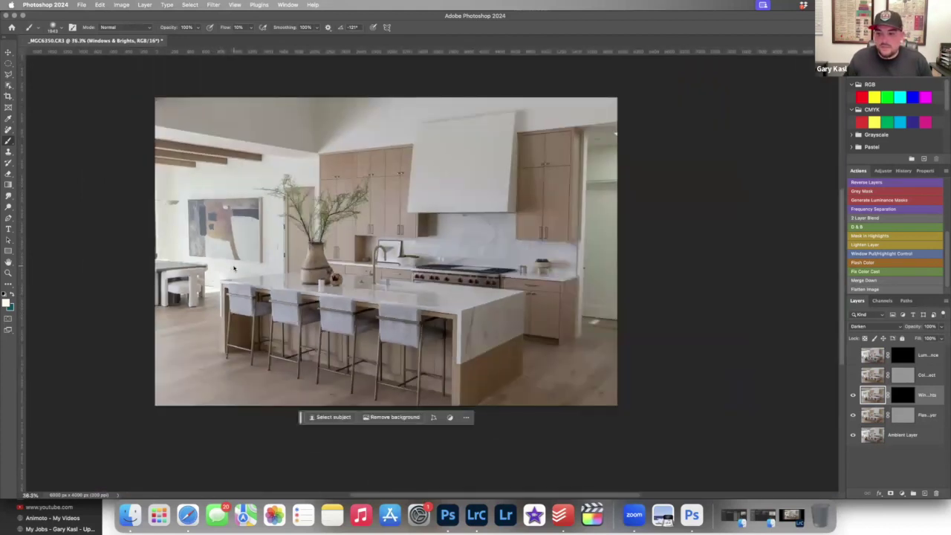
click(903, 394)
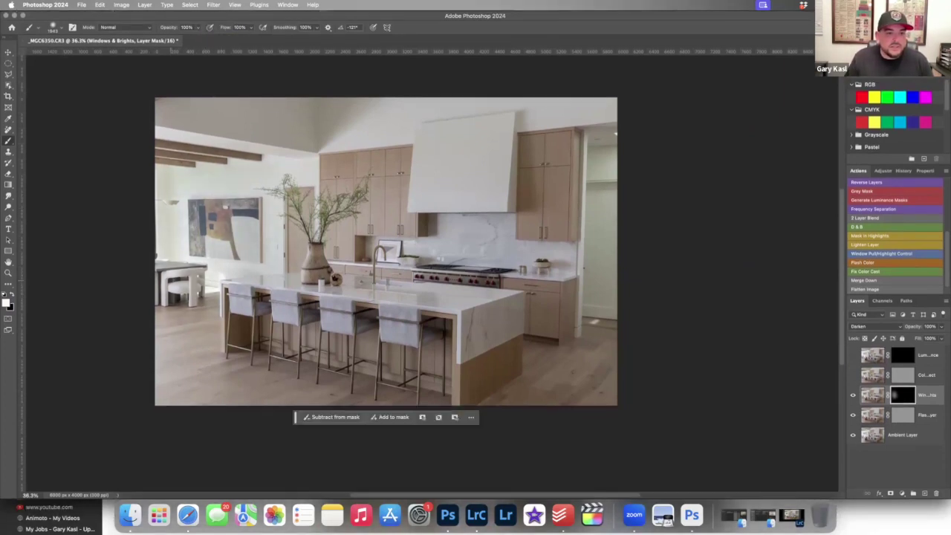
Step: Toggle the Windows & Brights layer's visibility repeatedly to compare the artwork and wall with and without it
click(852, 395)
click(852, 395)
click(853, 395)
click(853, 395)
click(852, 396)
click(852, 395)
click(853, 395)
click(852, 395)
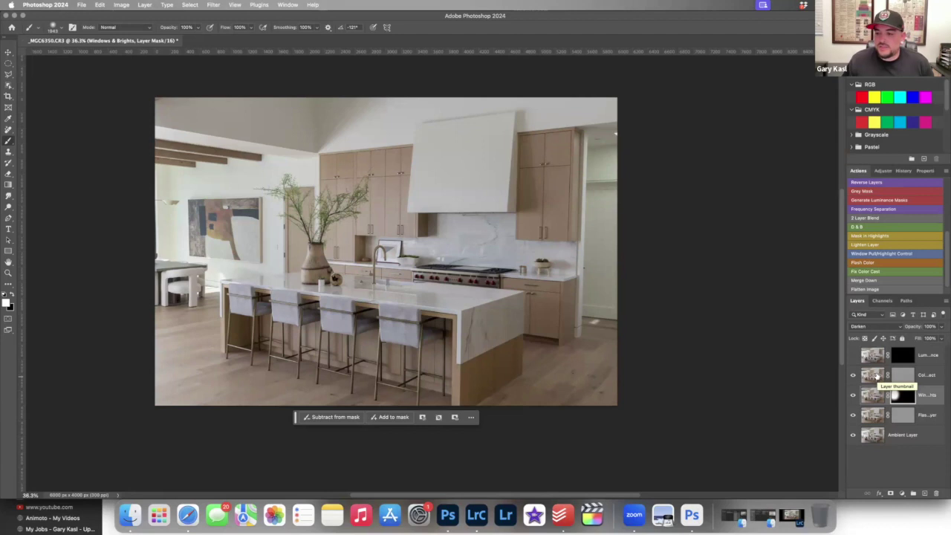
Step: Turn on the Color Correct and Luminance layers and make the Luminance layer's mask active
click(877, 376)
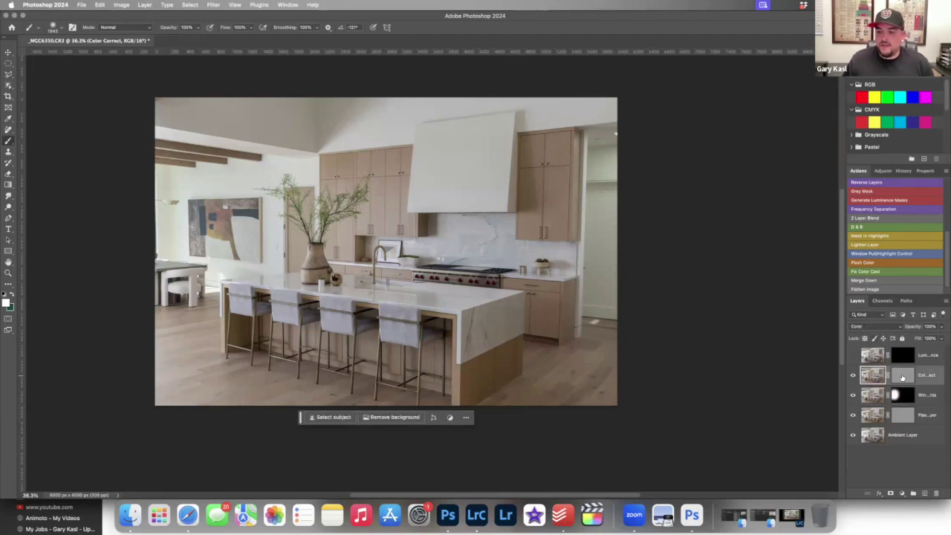
click(902, 377)
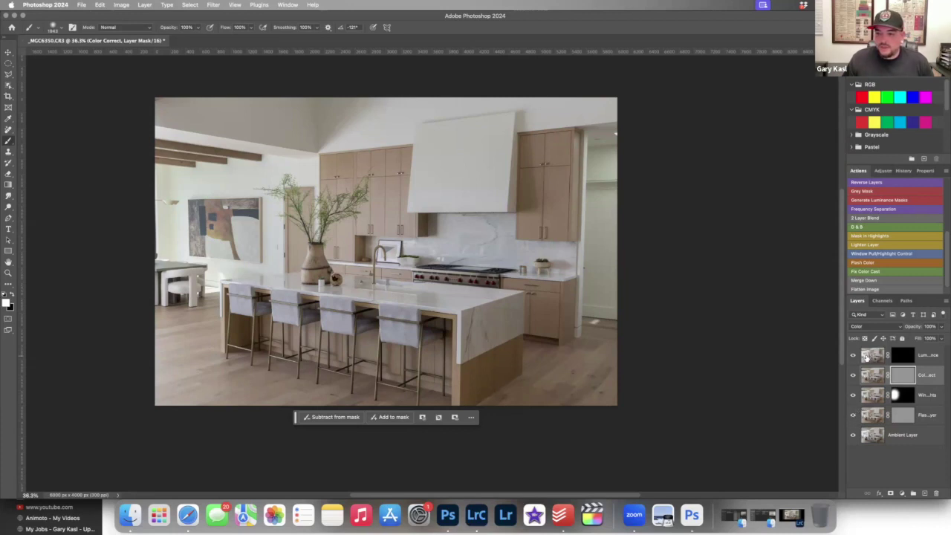
click(871, 356)
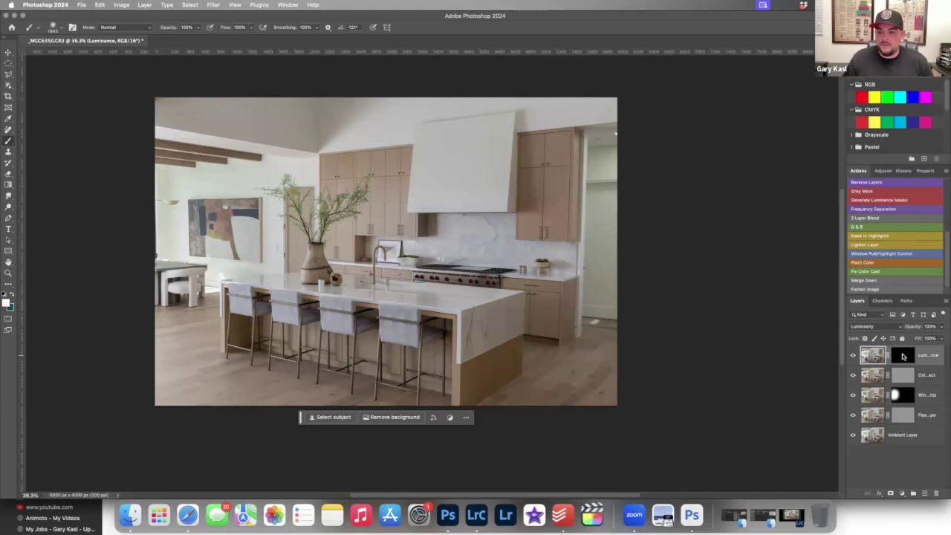
click(905, 355)
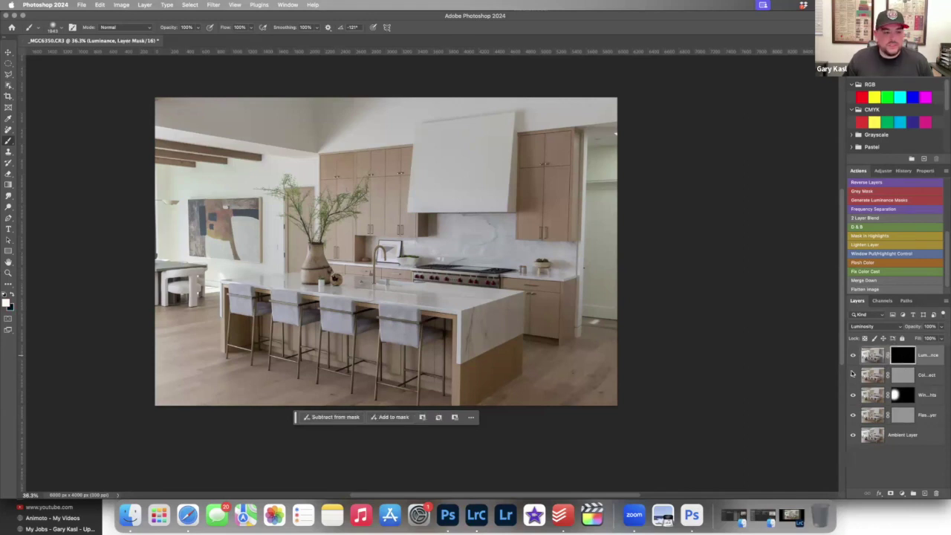
Step: Toggle the Flash Layer's visibility repeatedly to compare the kitchen with and without flash, leaving the layer shown
click(853, 415)
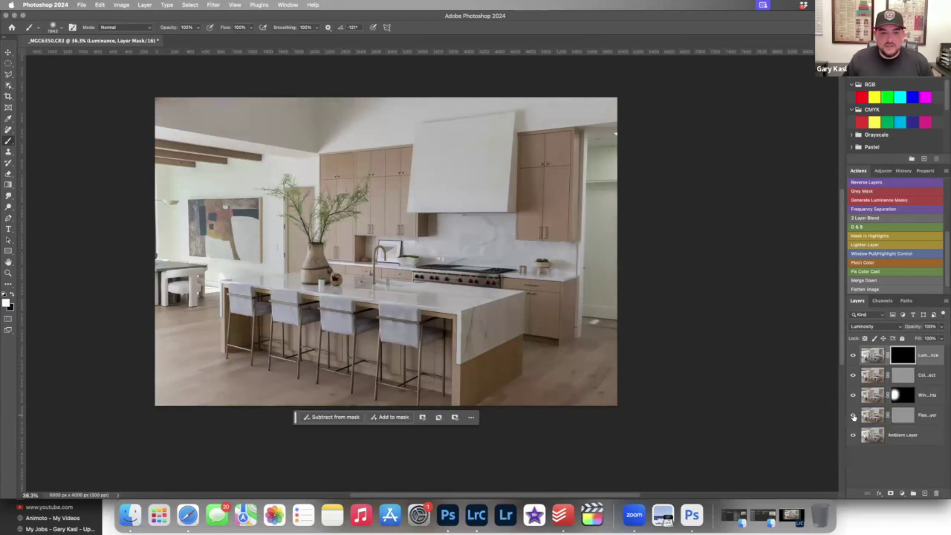
click(853, 417)
click(853, 417)
click(853, 416)
click(852, 417)
click(852, 417)
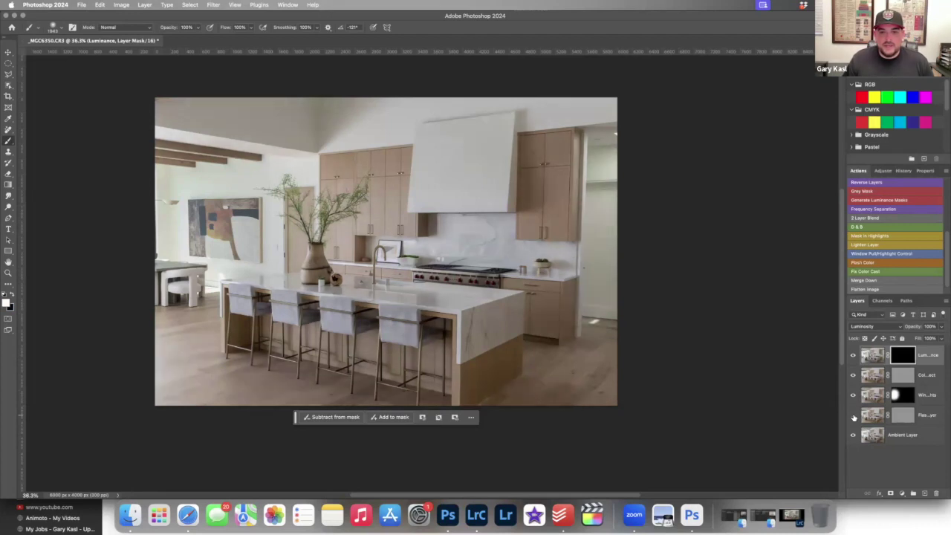
click(853, 416)
click(852, 417)
click(853, 417)
click(853, 417)
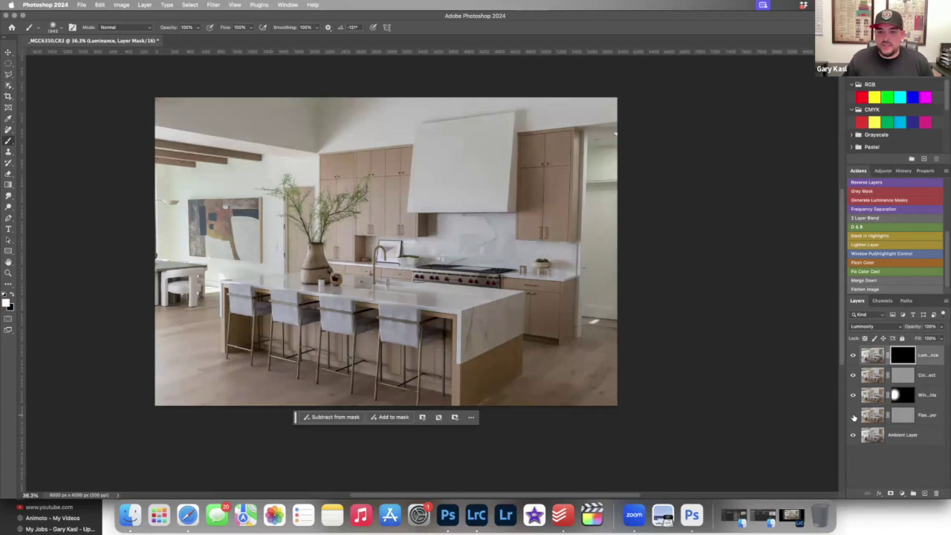
click(853, 417)
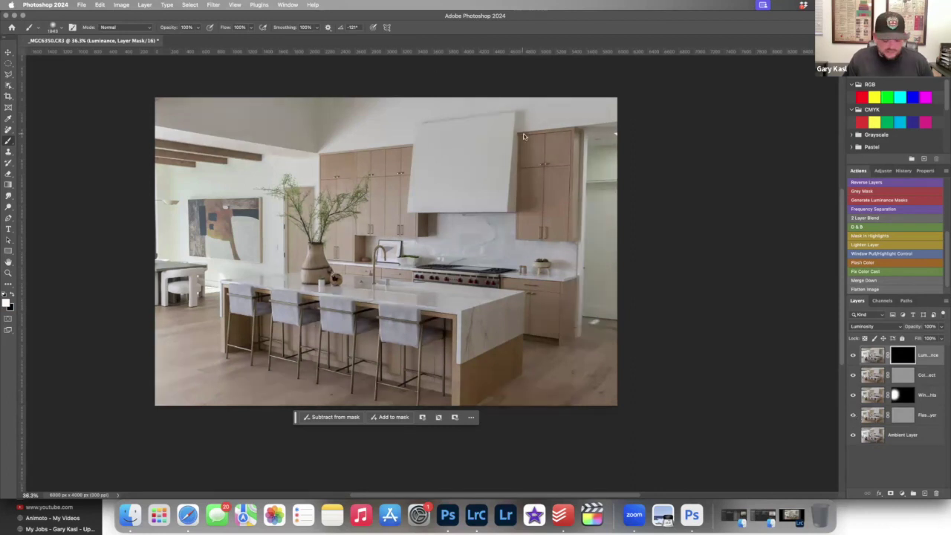
Step: Brush white on the Luminance mask over the shadows beside the range hood, the adjoining cabinets and the marble backsplash
scroll(530, 132, up, 4)
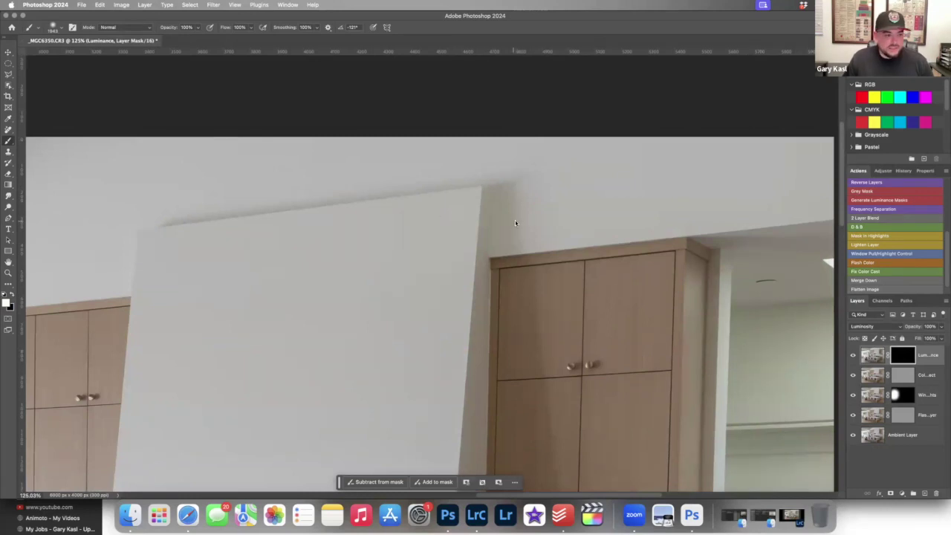
drag(560, 221, 511, 209)
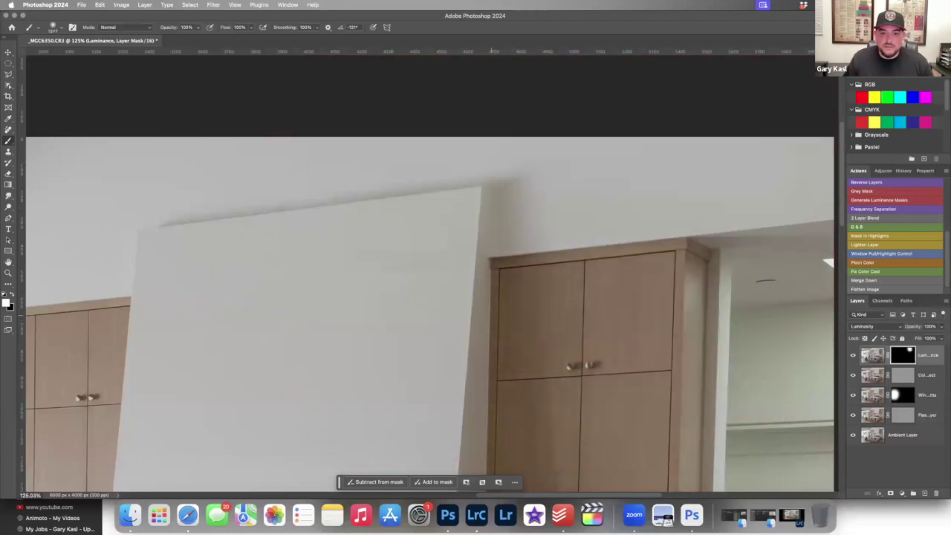
scroll(493, 318, down, 3)
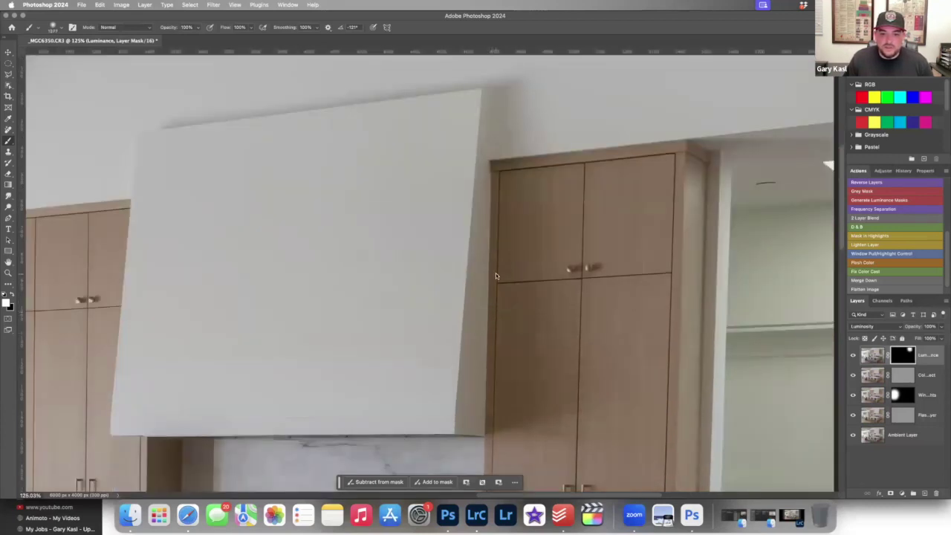
scroll(496, 282, down, 4)
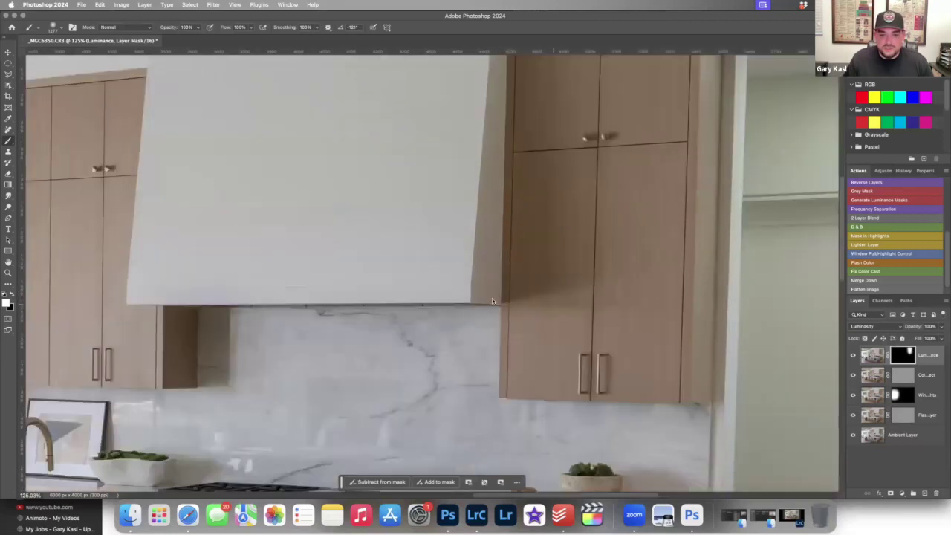
scroll(505, 305, down, 2)
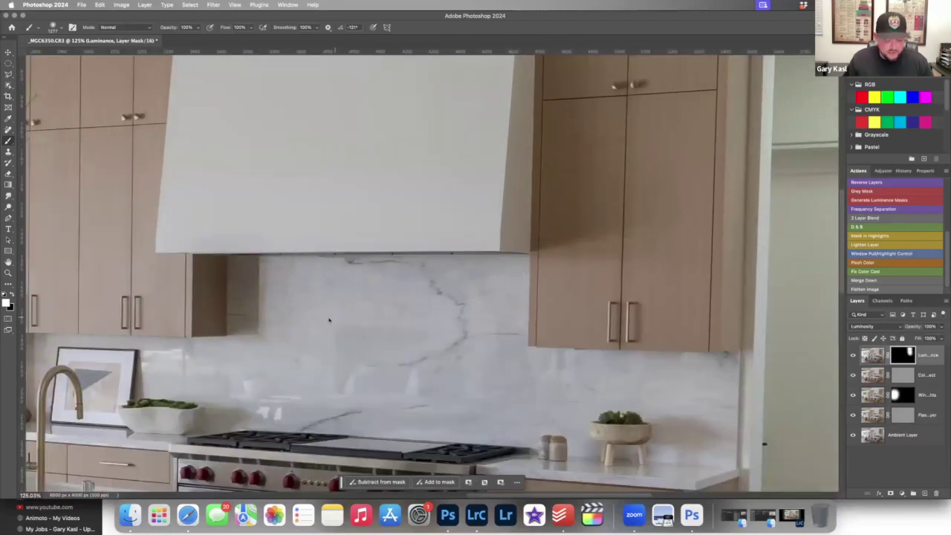
drag(338, 308, 276, 310)
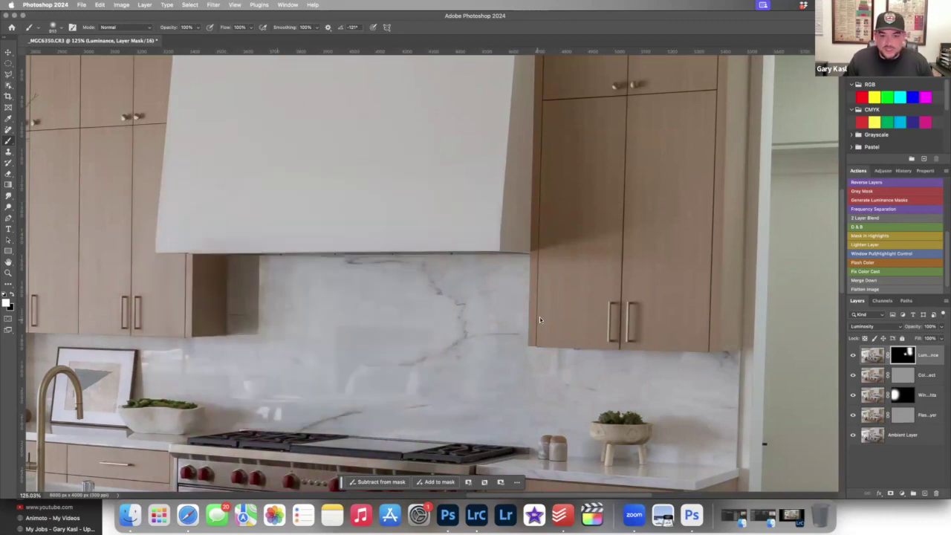
Step: Brush white on the Luminance mask with a larger brush over the stools, the island front and the cabinets behind the vase
scroll(558, 284, left, 10)
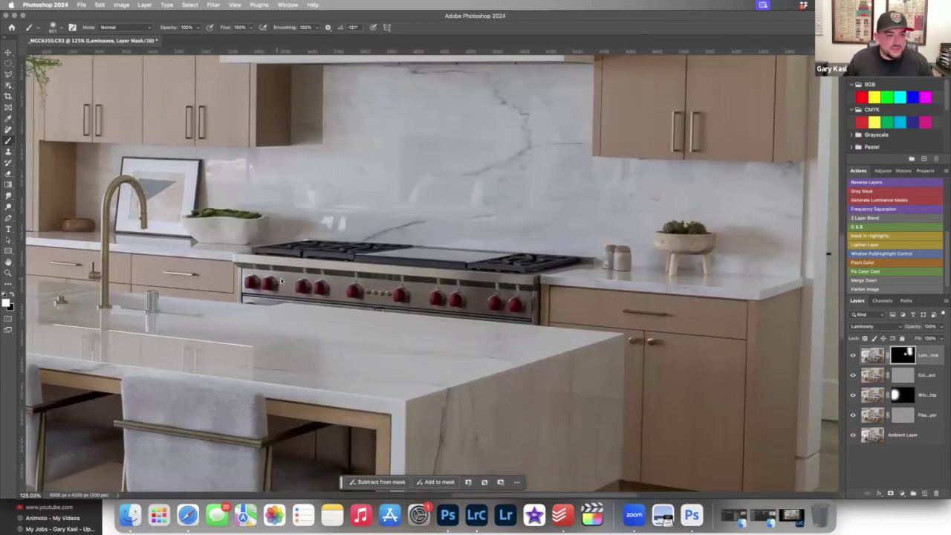
scroll(280, 281, left, 3)
scroll(386, 327, down, 10)
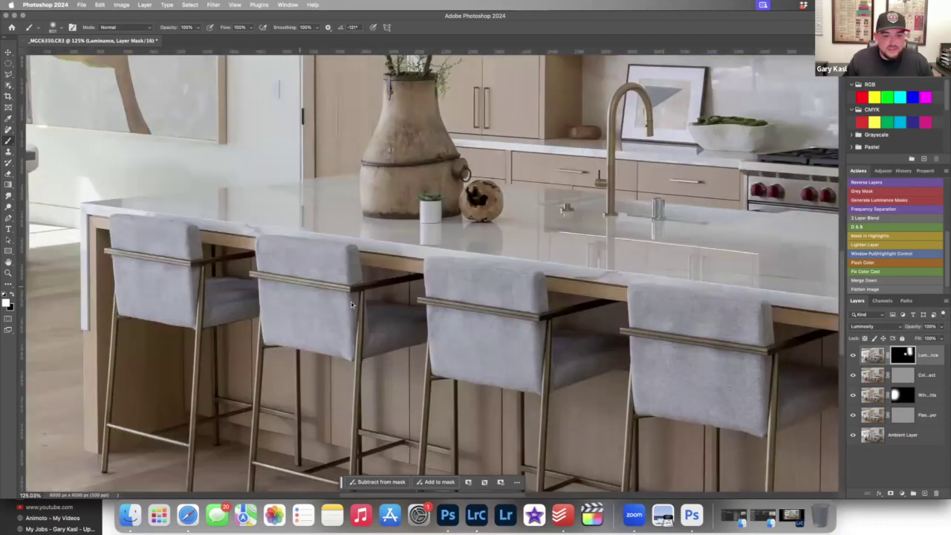
scroll(390, 324, up, 5)
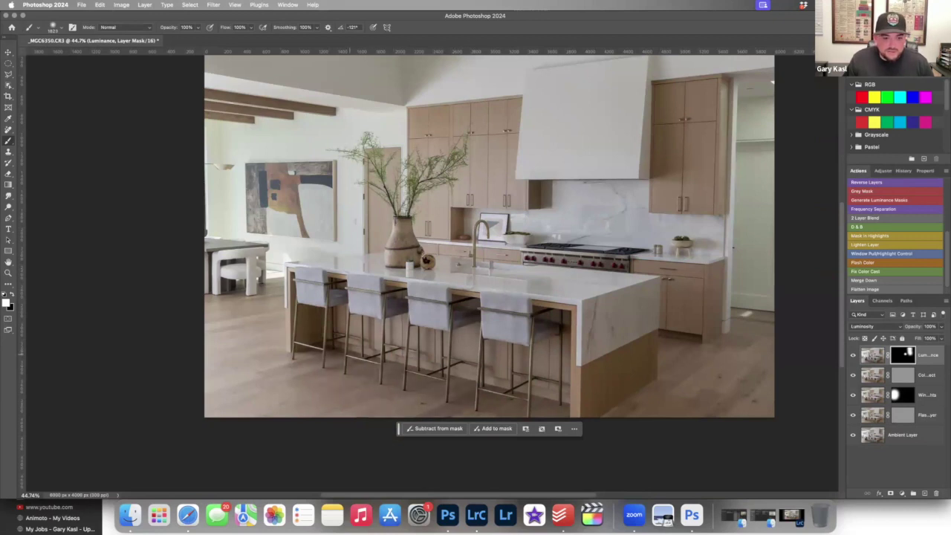
drag(397, 352, 351, 344)
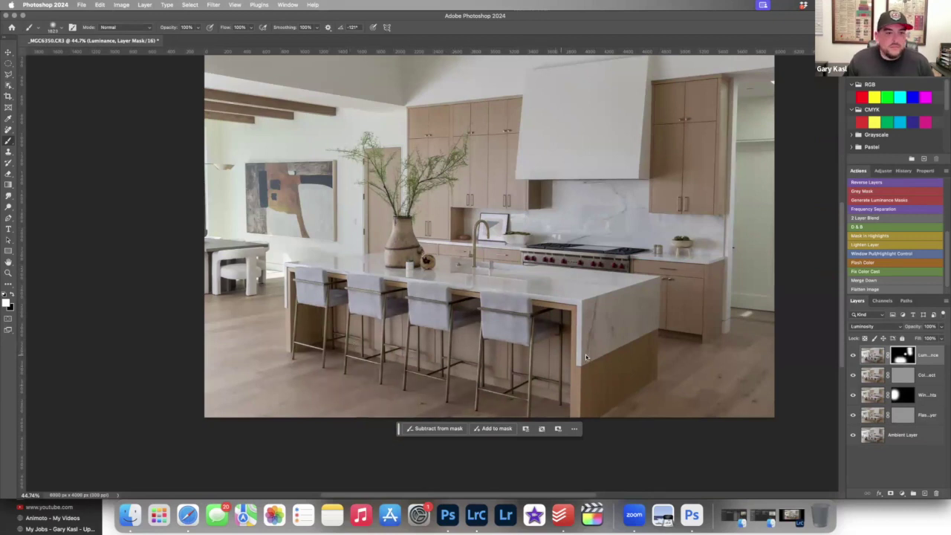
scroll(548, 248, up, 3)
scroll(548, 248, right, 3)
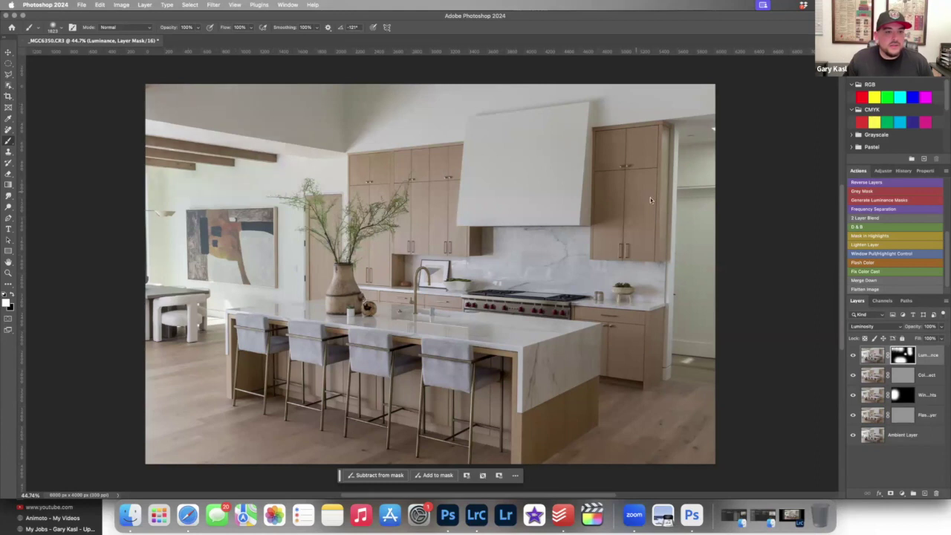
Step: Flatten all the kitchen layers into a single background layer
scroll(567, 297, down, 3)
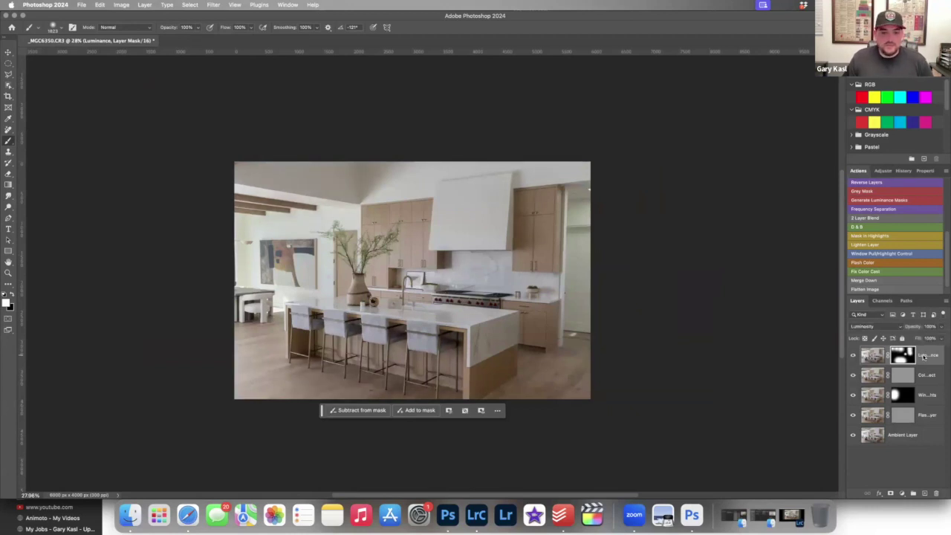
click(889, 289)
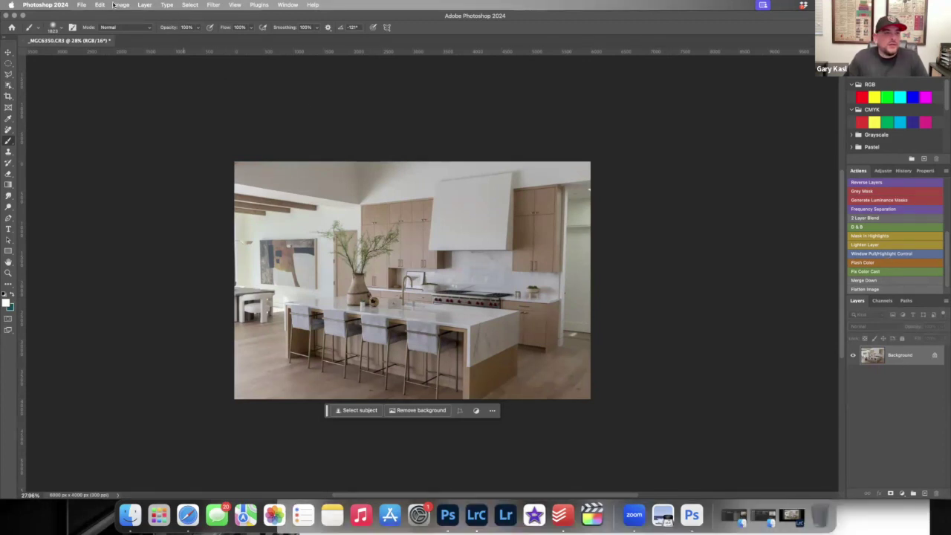
Step: Start a Color Range selection and sample tones from the range hood, ceiling and white walls, finishing with the doorway wall beside the cabinets
click(191, 6)
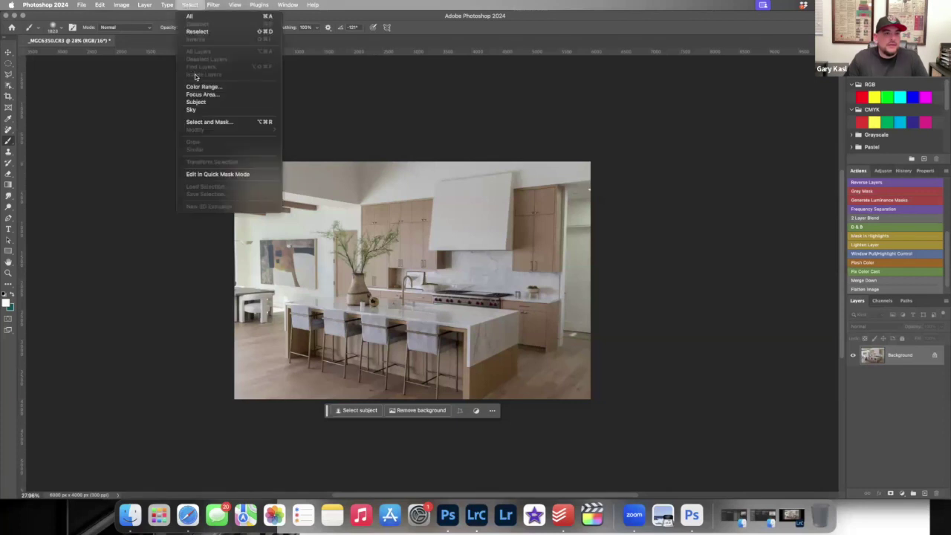
click(327, 112)
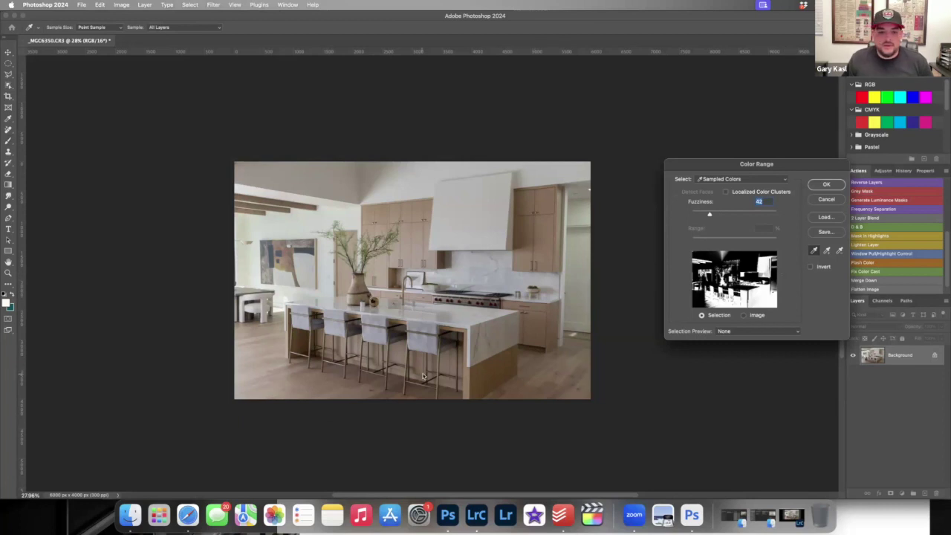
click(483, 208)
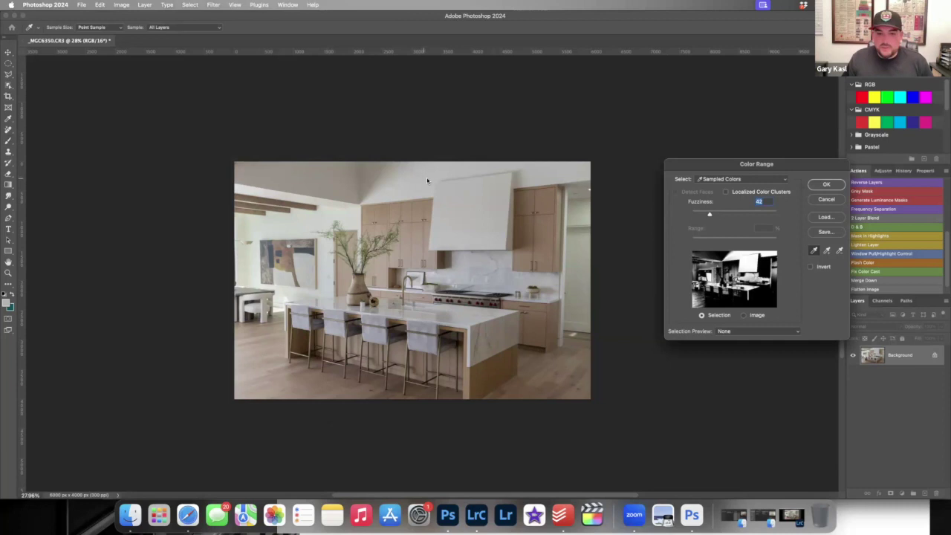
click(370, 183)
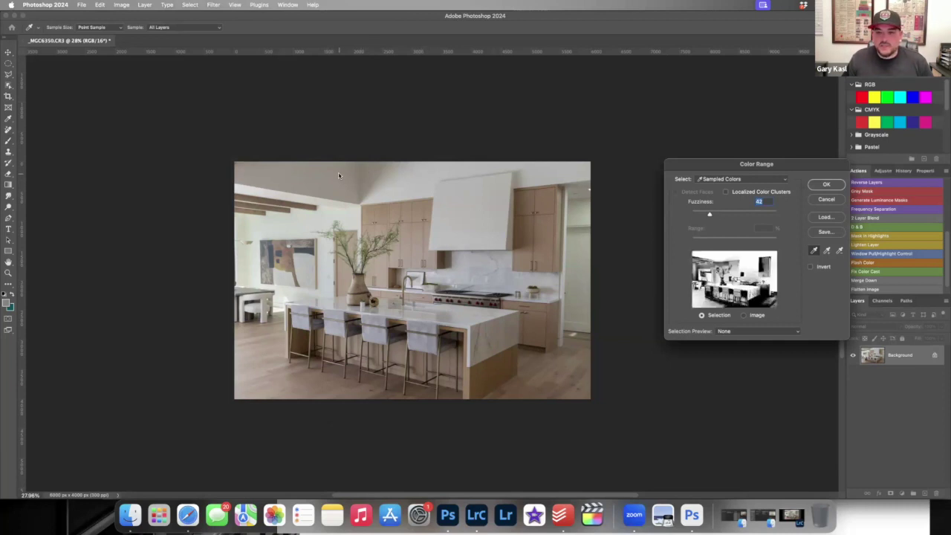
click(383, 180)
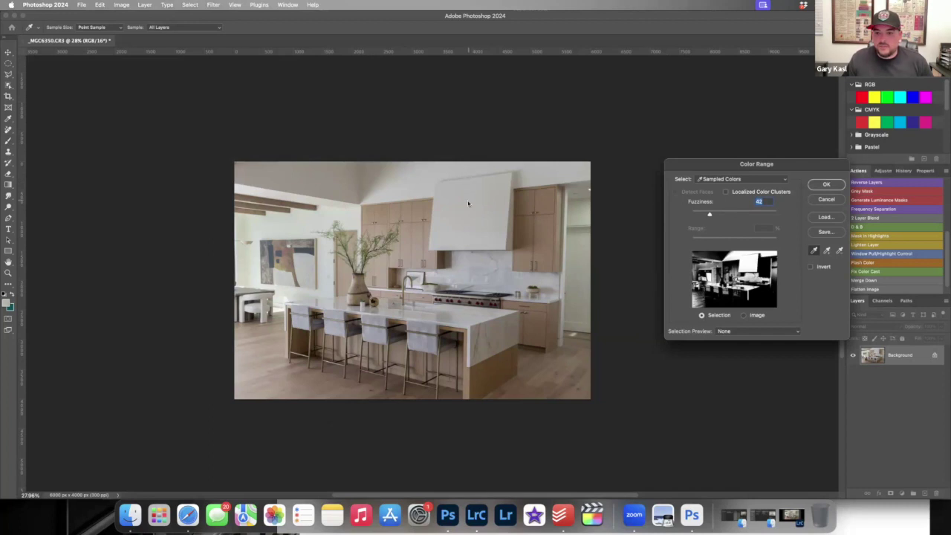
click(295, 227)
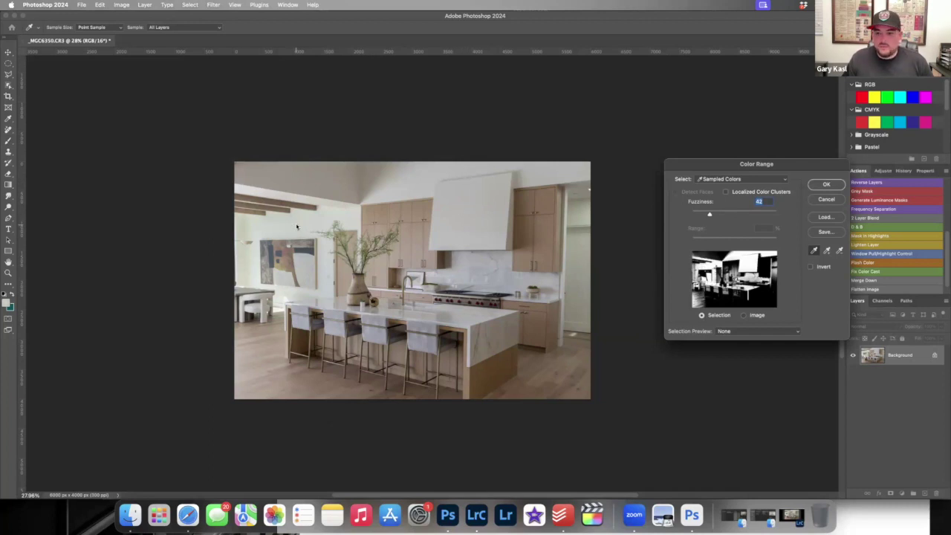
click(264, 228)
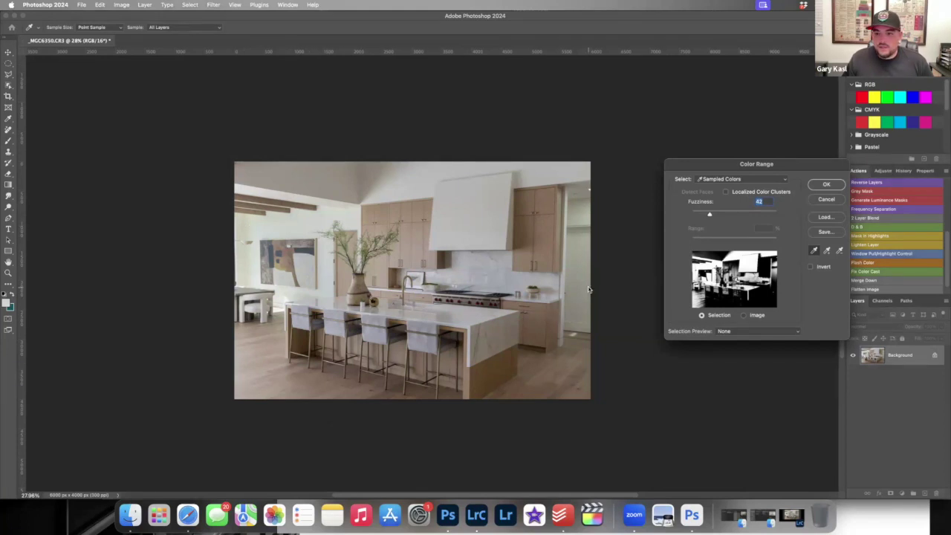
click(359, 176)
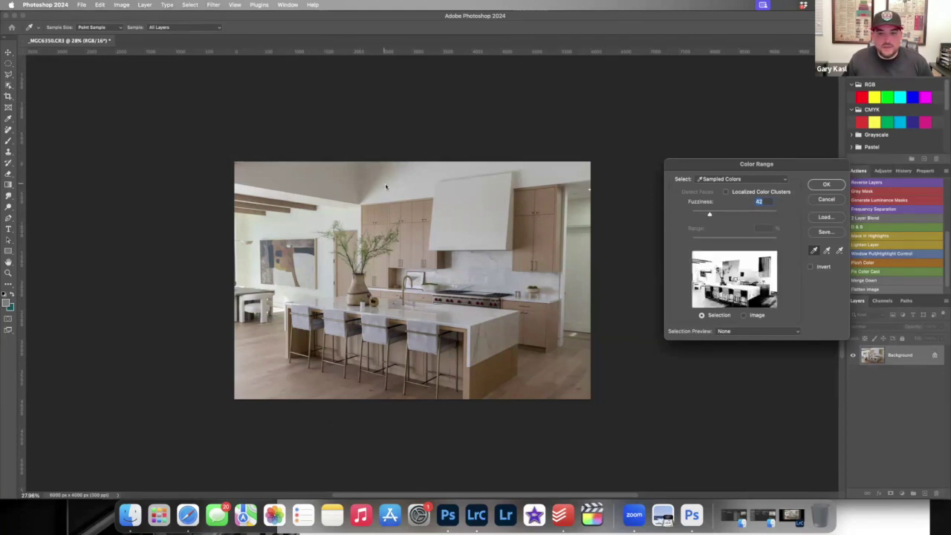
click(348, 180)
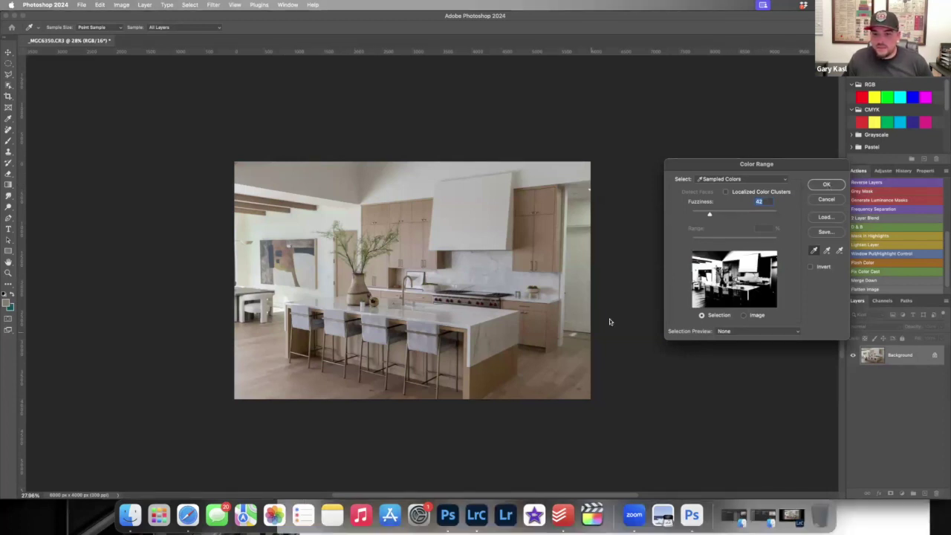
click(584, 300)
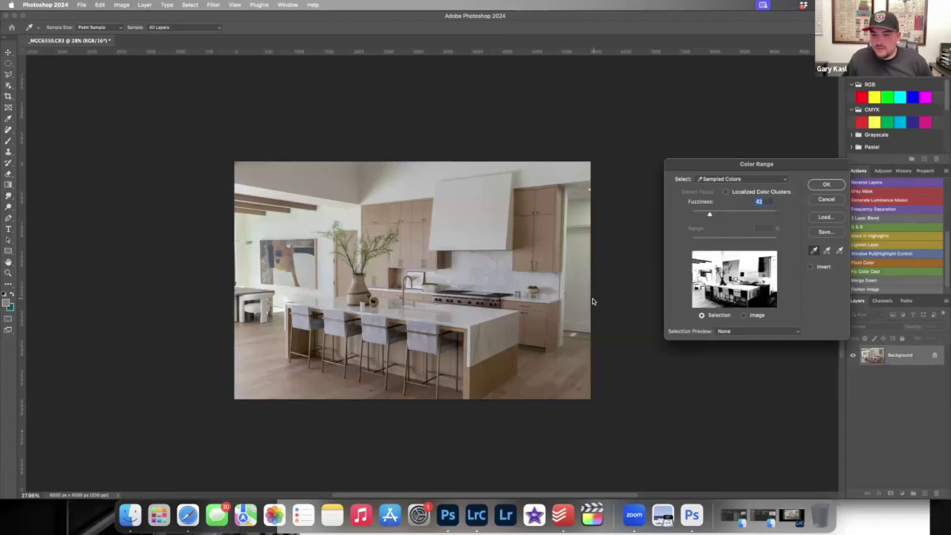
Step: Reduce the Color Range fuzziness to 6 and create the selection of the light surfaces
drag(709, 215, 699, 214)
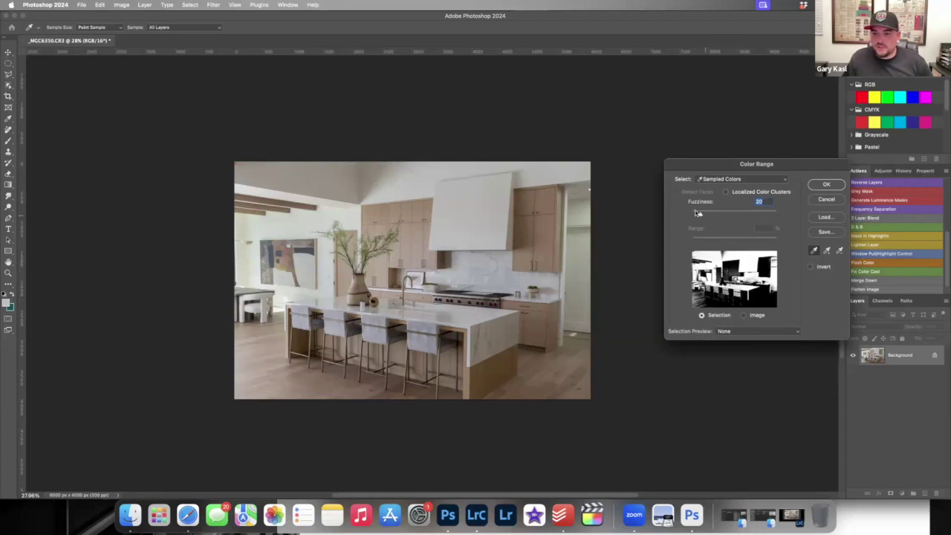
drag(698, 216, 699, 216)
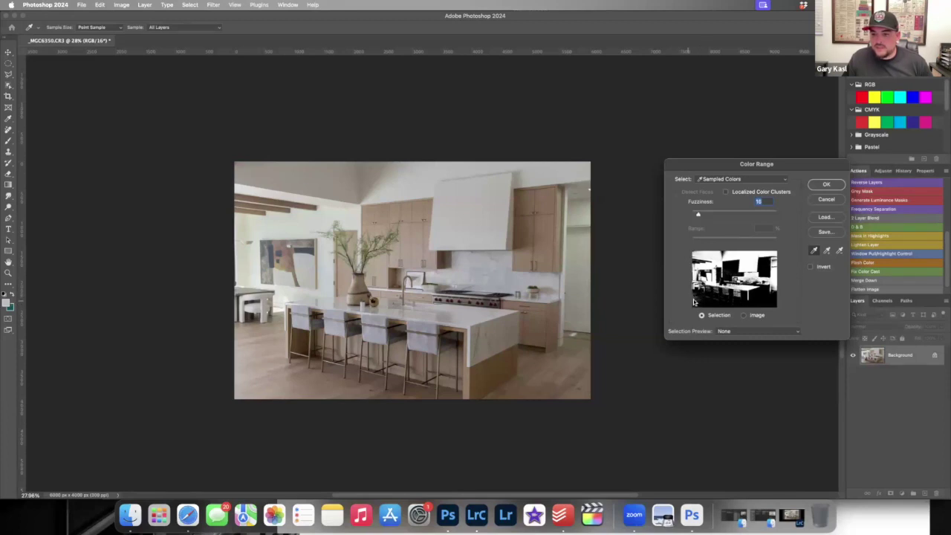
key(Down)
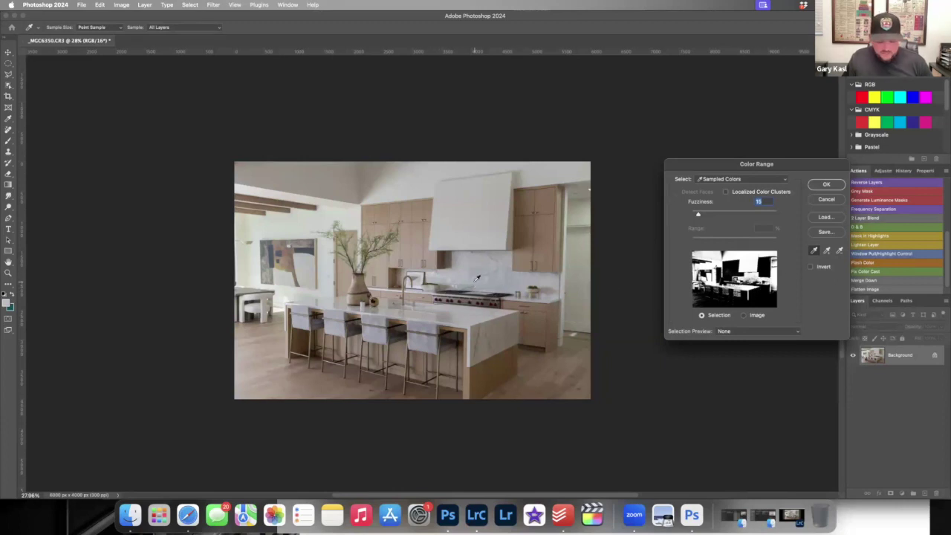
key(Up)
key(Up)
key(Up)
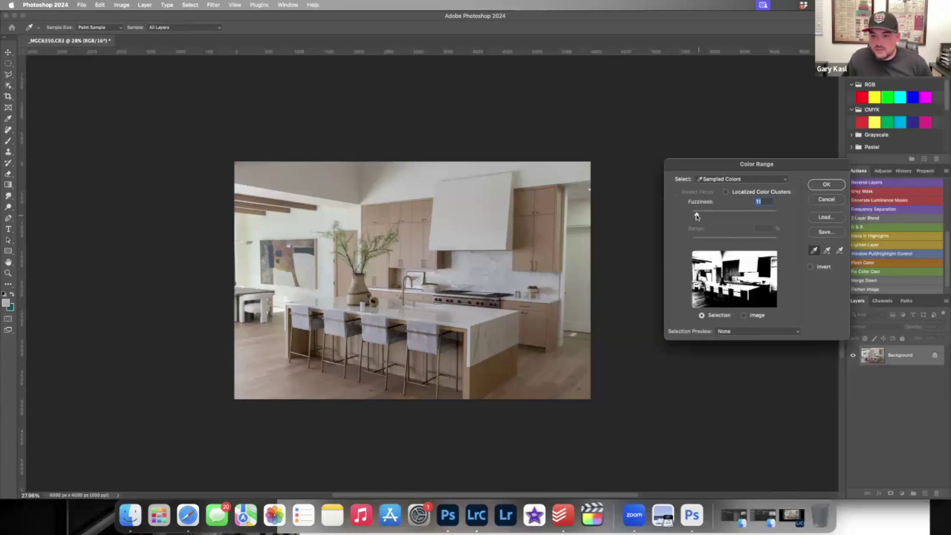
drag(698, 216, 695, 217)
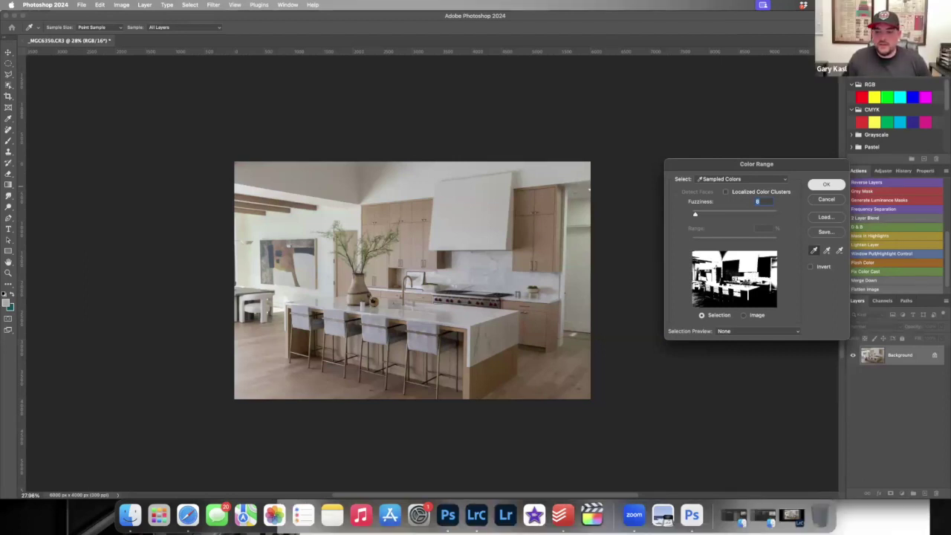
key(Return)
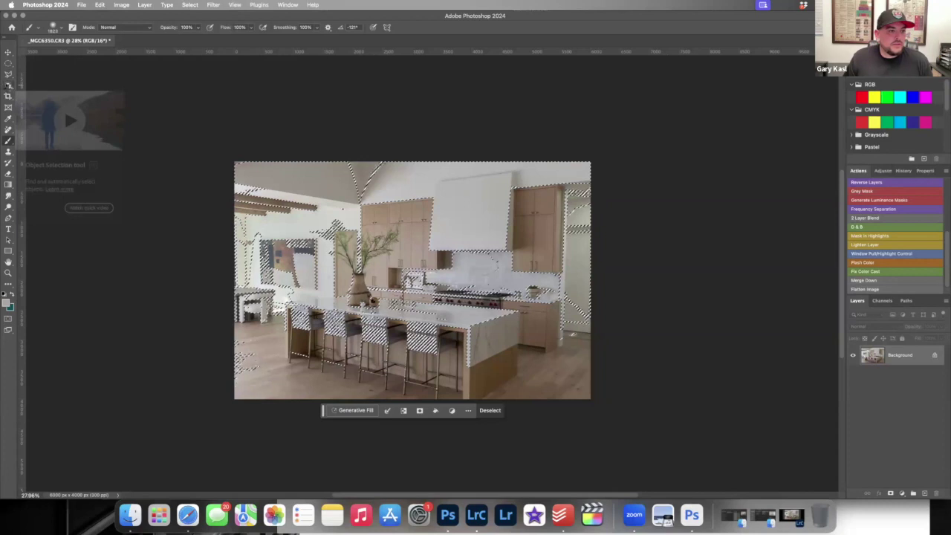
click(7, 87)
click(46, 94)
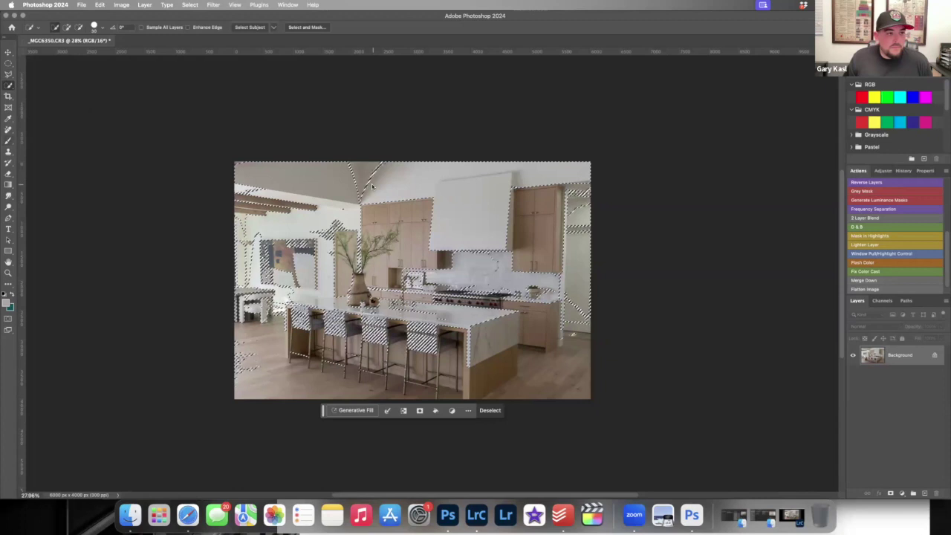
drag(348, 180, 382, 159)
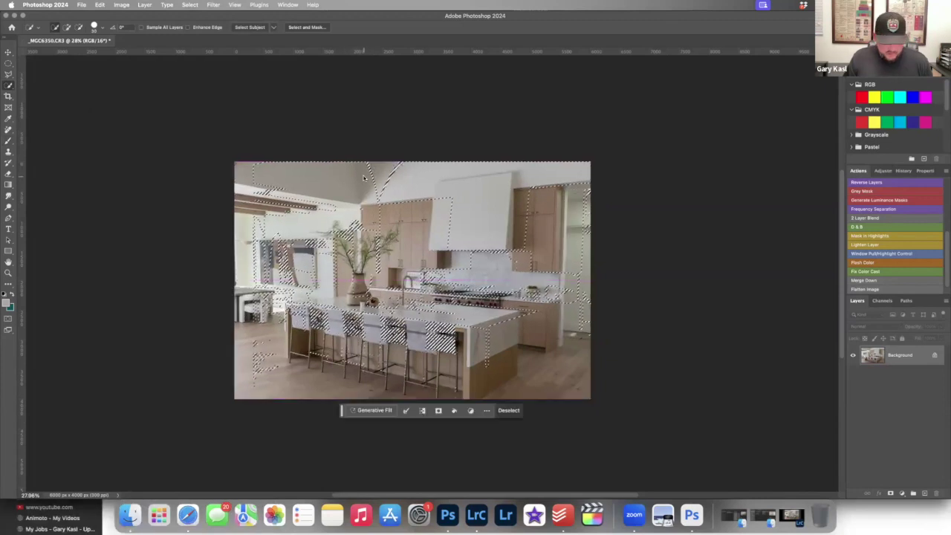
Step: Add the unselected ceiling corner and the doorway wall to the selection using the Quick Selection tool with a larger brush
click(9, 84)
click(41, 93)
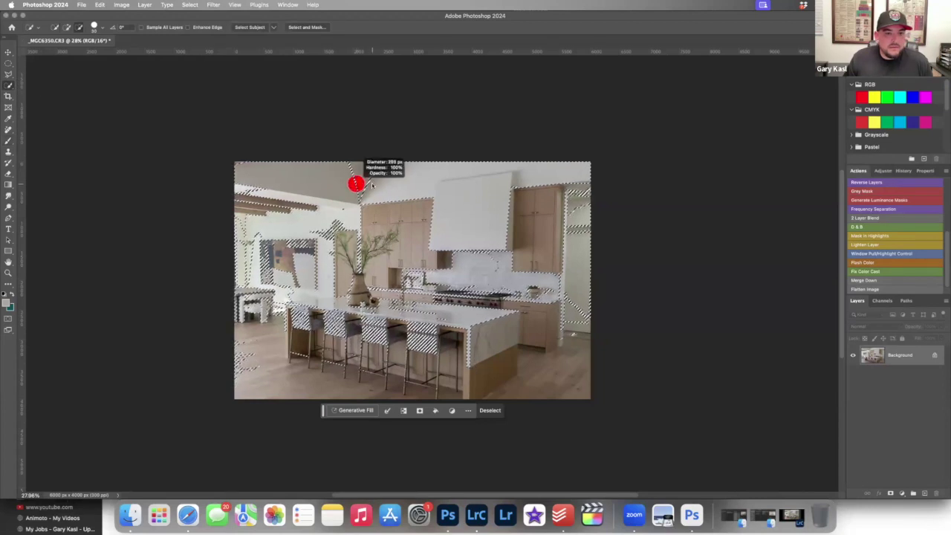
drag(365, 181, 362, 177)
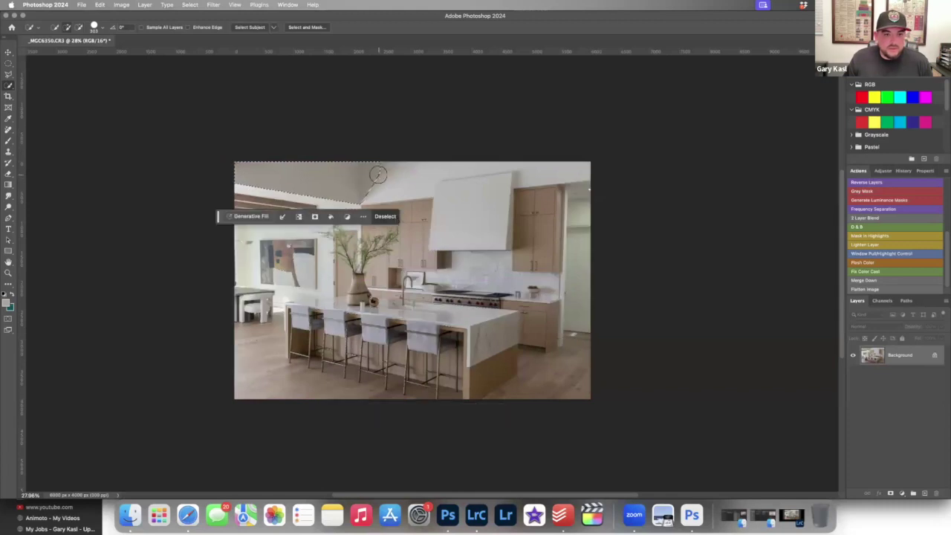
key(super+z)
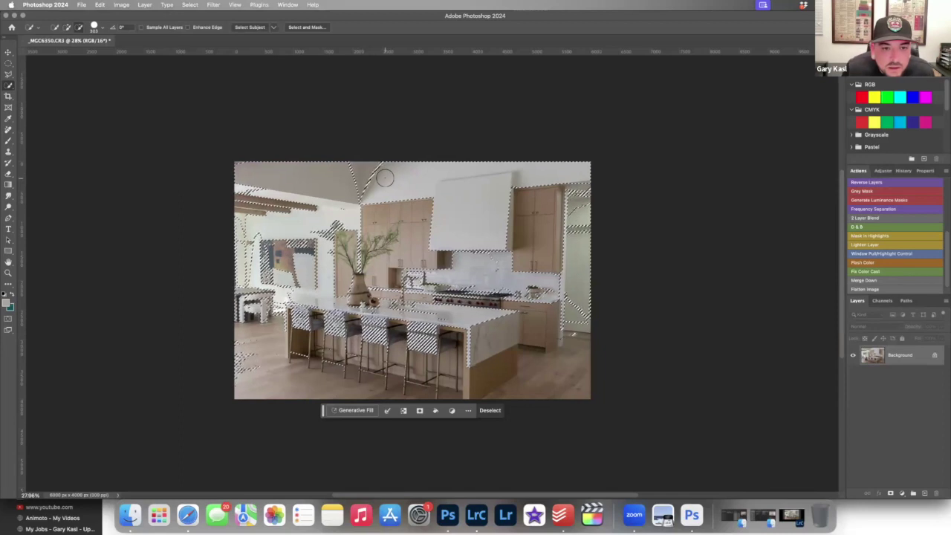
alt+click(375, 180)
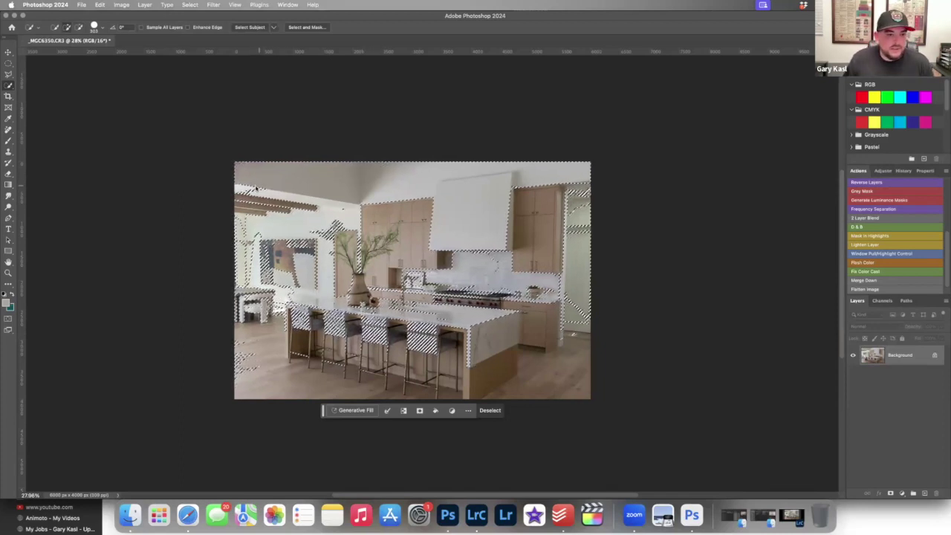
alt+click(574, 200)
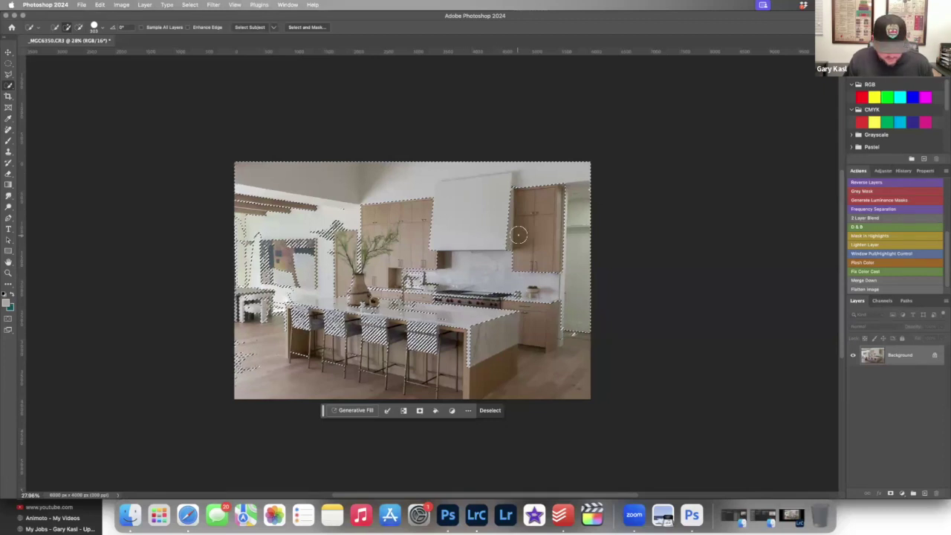
Step: Try to refine the selection along the shadowed strip between the range hood and the adjoining cabinets
scroll(519, 223, up, 5)
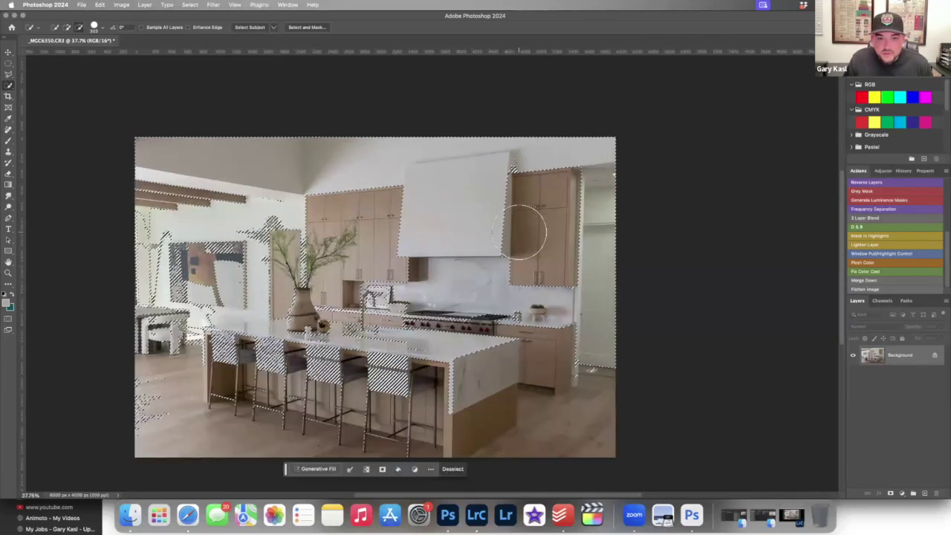
alt+click(461, 260)
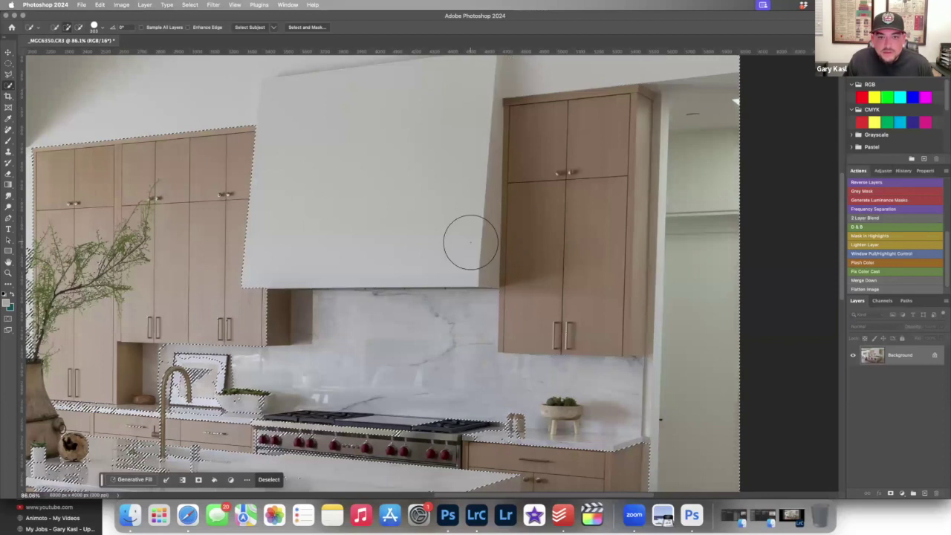
key(super+z)
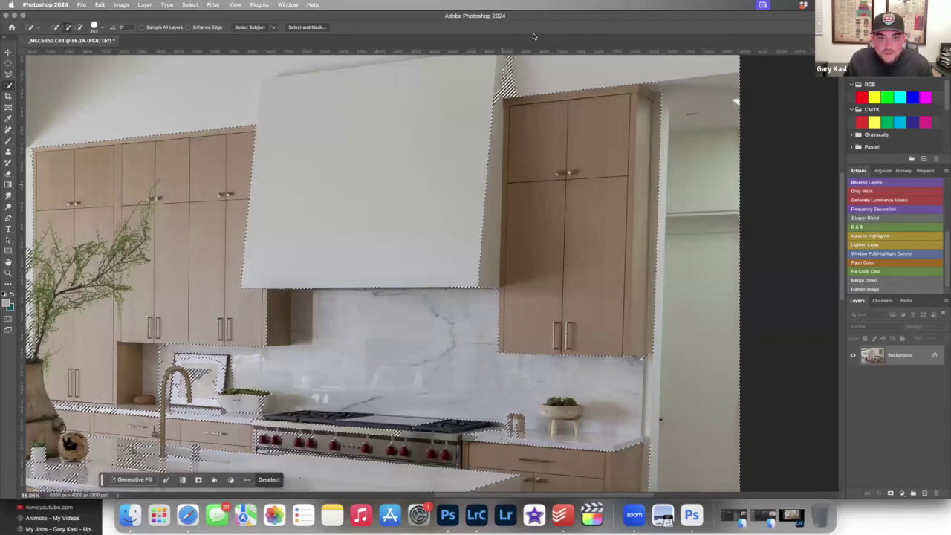
scroll(517, 122, up, 3)
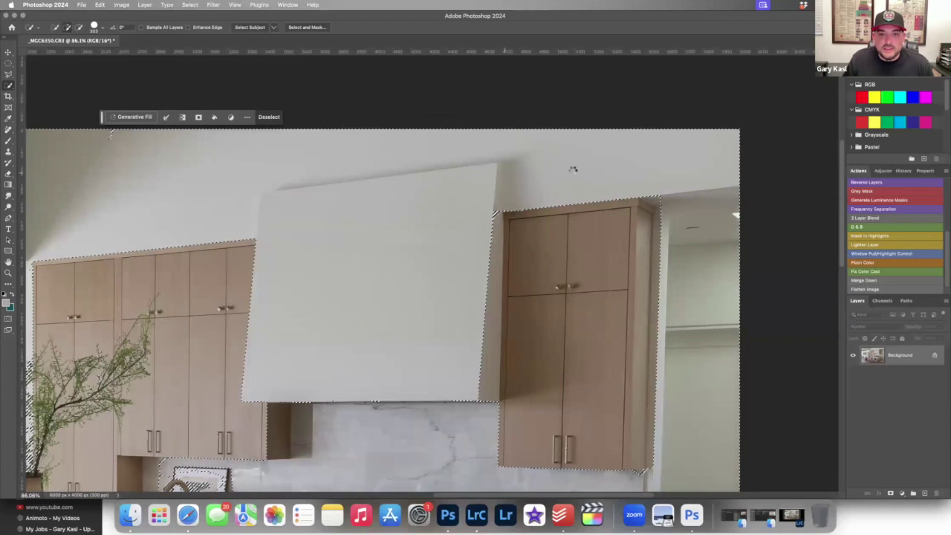
click(492, 181)
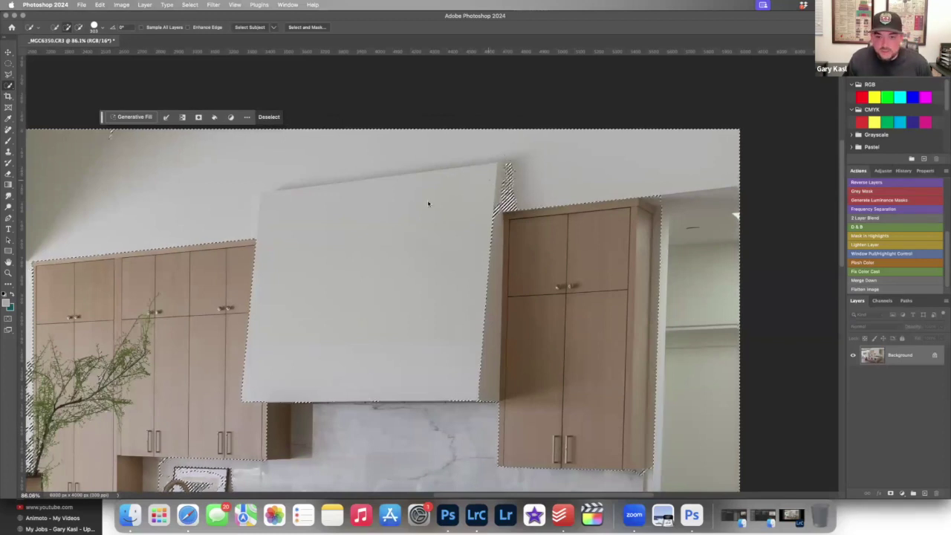
Step: Subtract the four stool backs from the selection with the Quick Selection tool, moving the contextual task bar up over the floor
scroll(404, 212, down, 5)
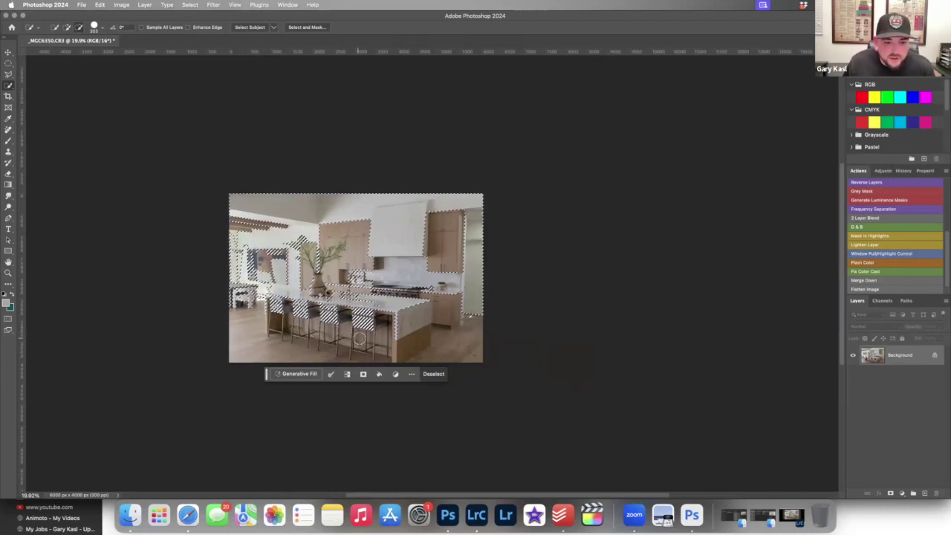
drag(266, 374, 266, 352)
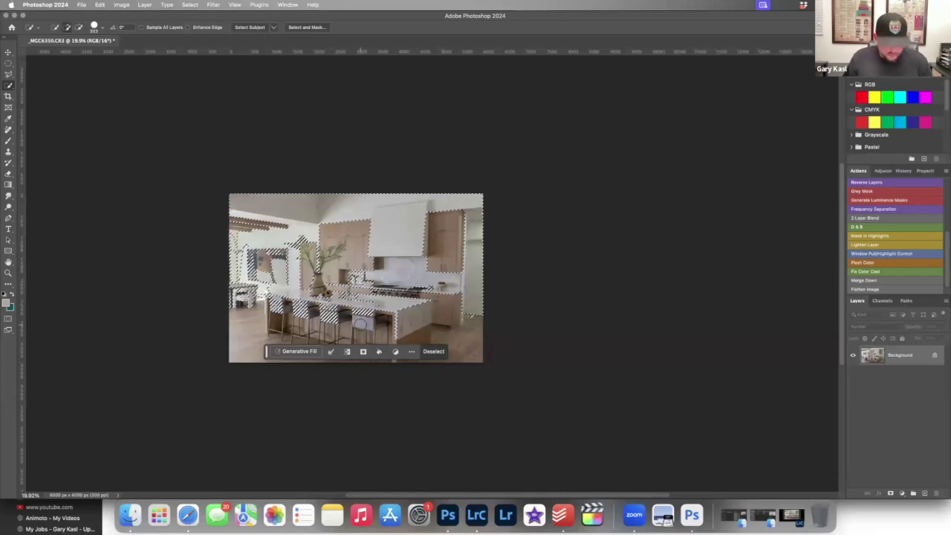
key(alt)
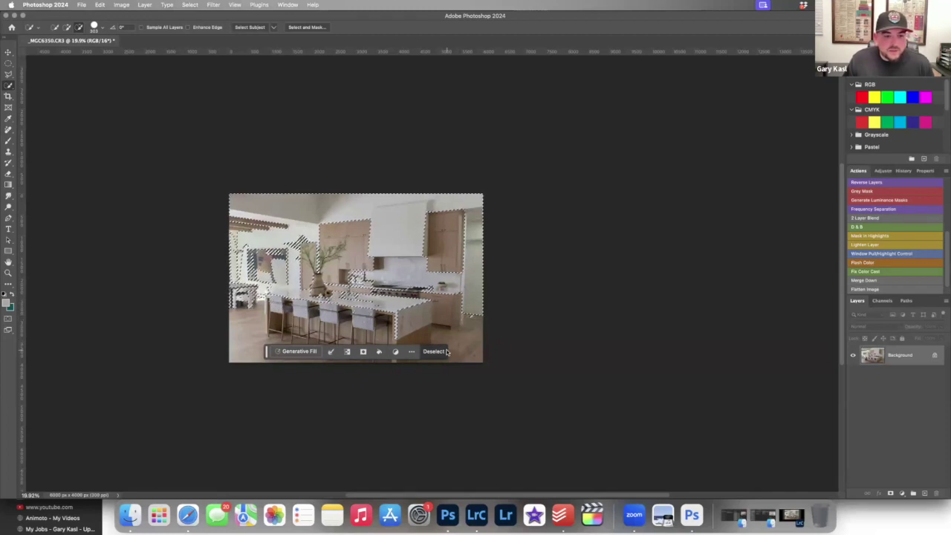
key(alt)
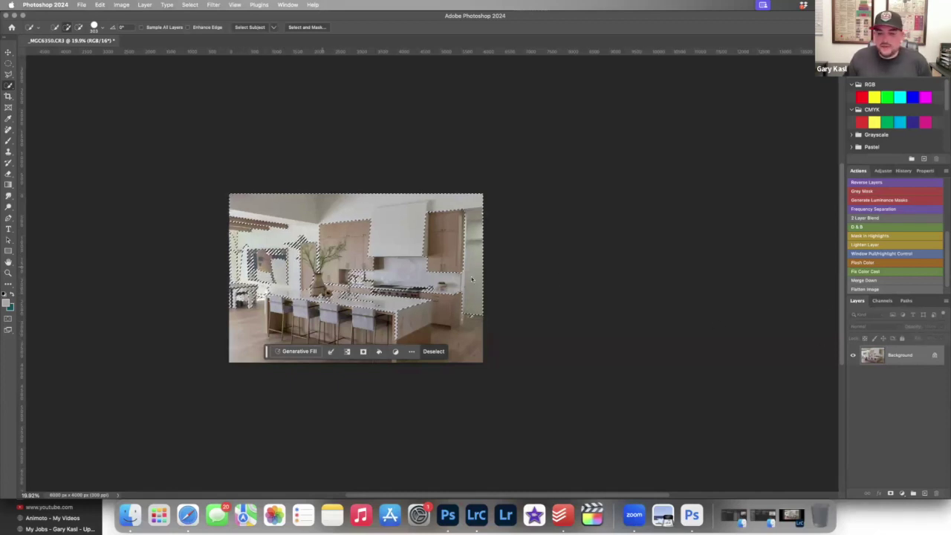
scroll(359, 277, up, 4)
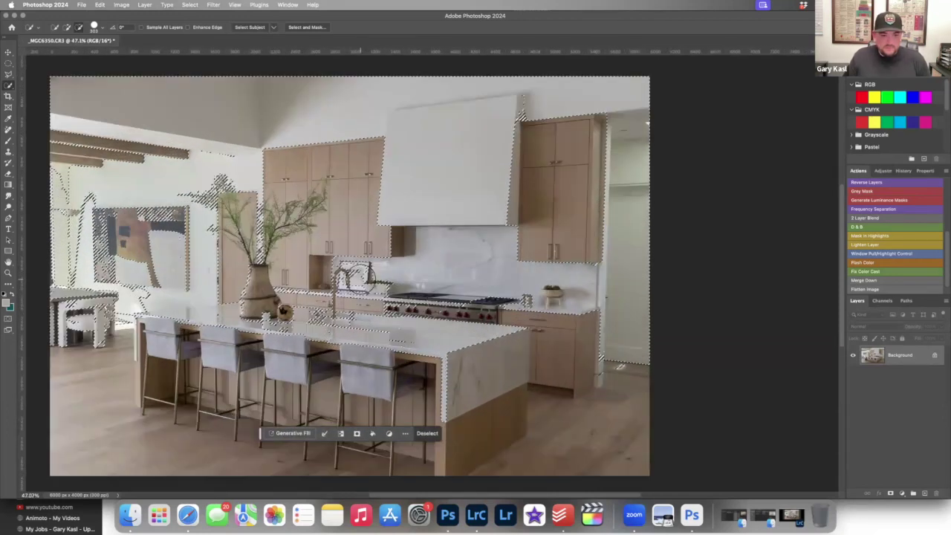
scroll(359, 277, down, 3)
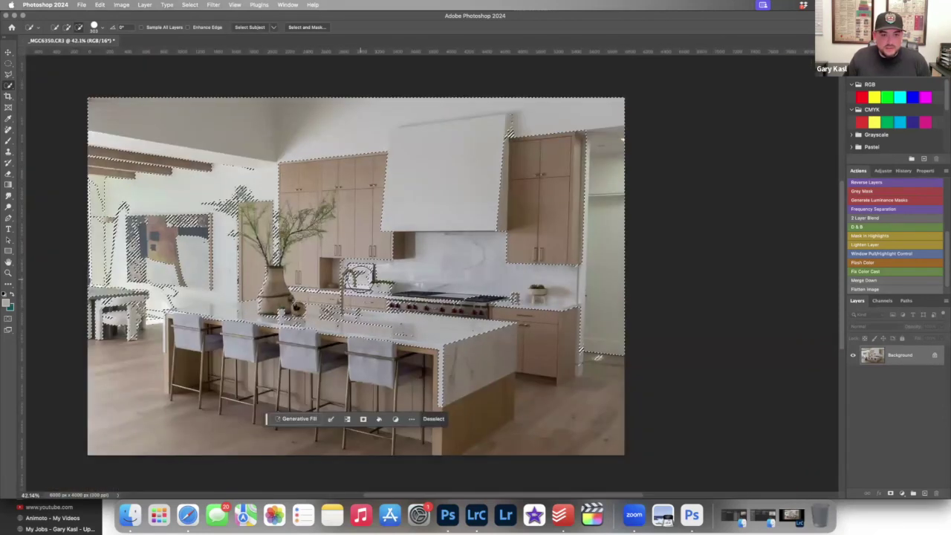
Step: Desaturate the yellows of the selected white surfaces to -56 with a masked Hue/Saturation adjustment and flatten the image
click(883, 172)
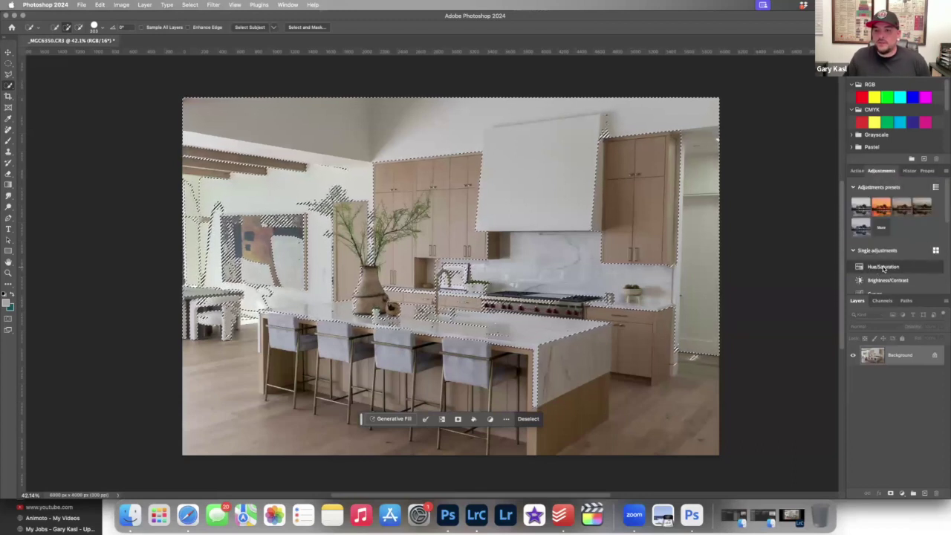
click(881, 267)
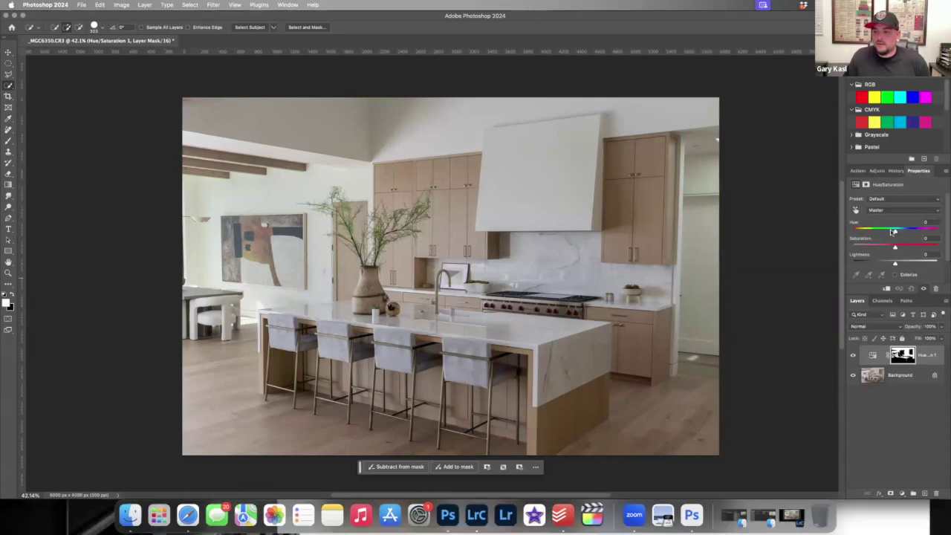
click(855, 210)
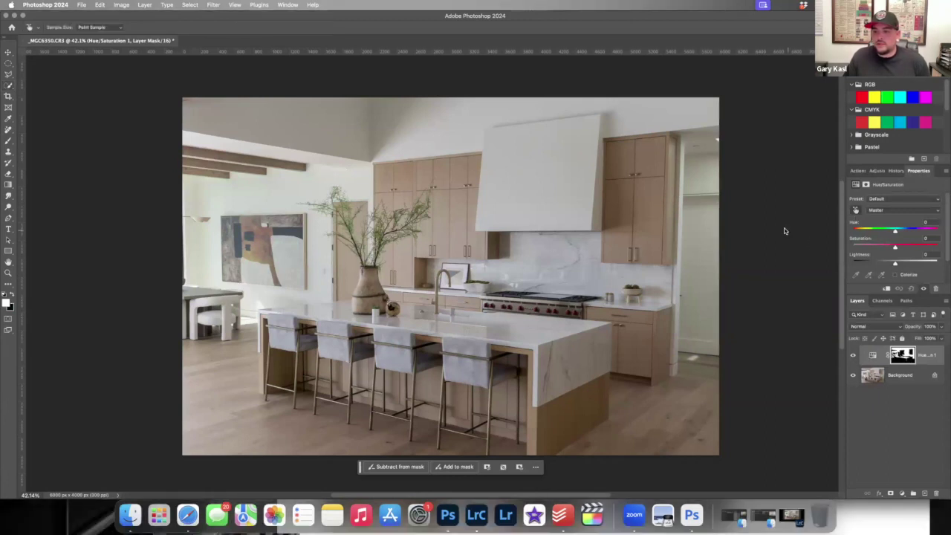
drag(699, 183, 687, 184)
drag(710, 234, 707, 239)
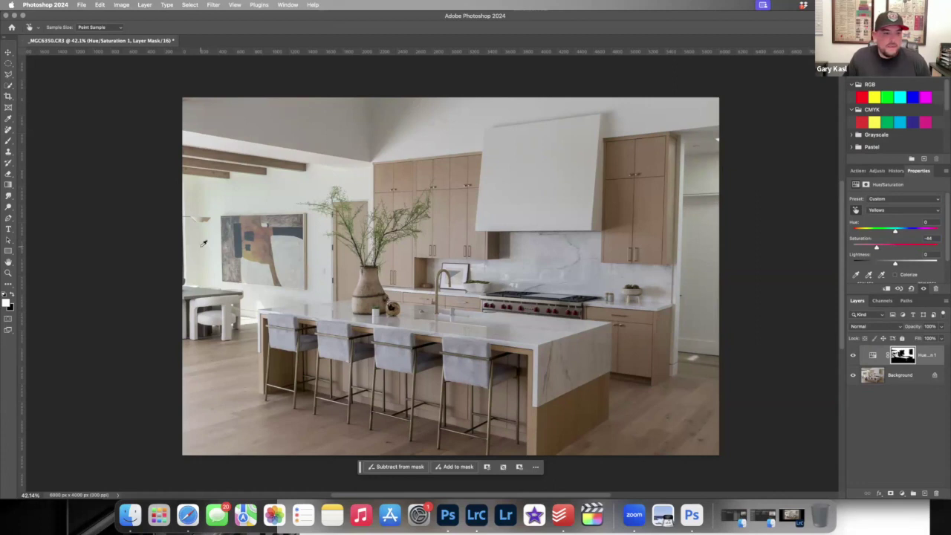
drag(202, 246, 197, 243)
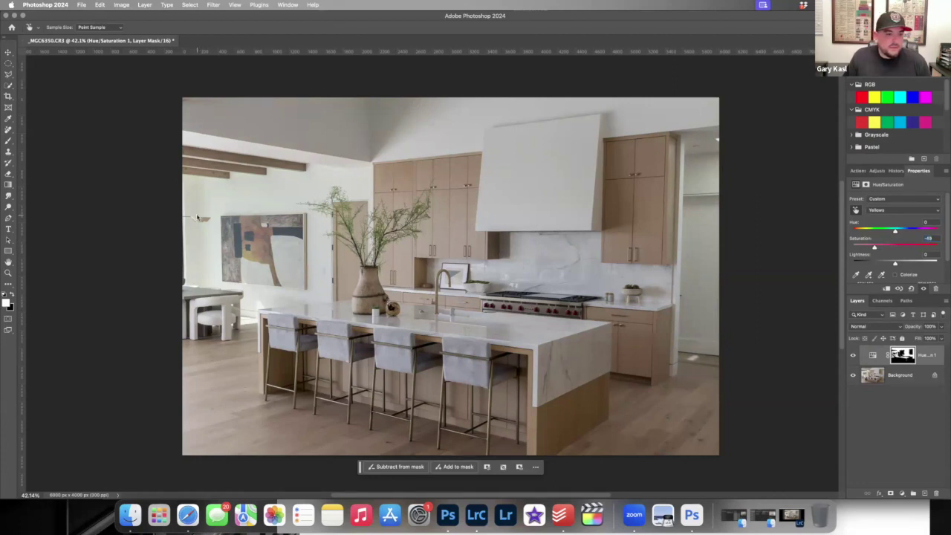
drag(197, 187, 193, 184)
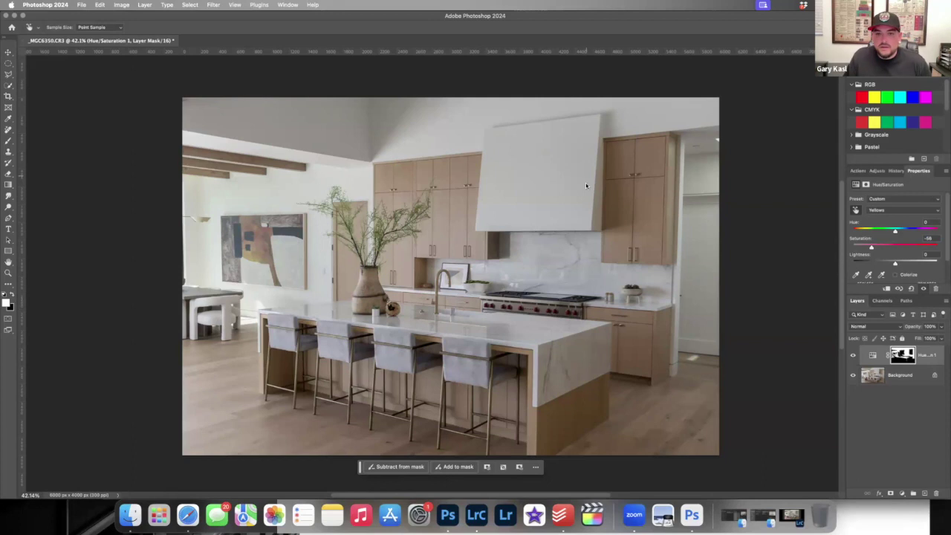
click(858, 170)
click(887, 290)
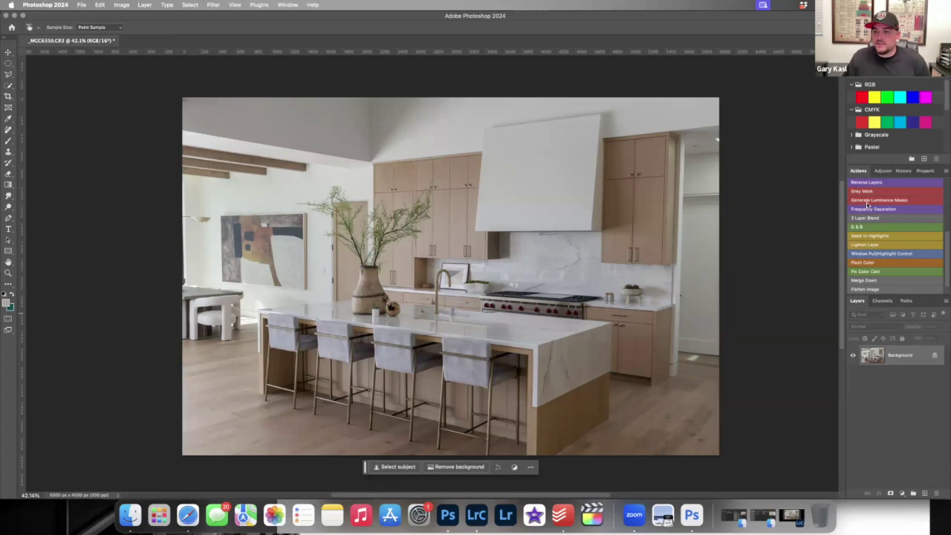
Step: Run the D & B action, brighten the backsplash area below the range hood with the white brush, and merge the layer down
click(866, 227)
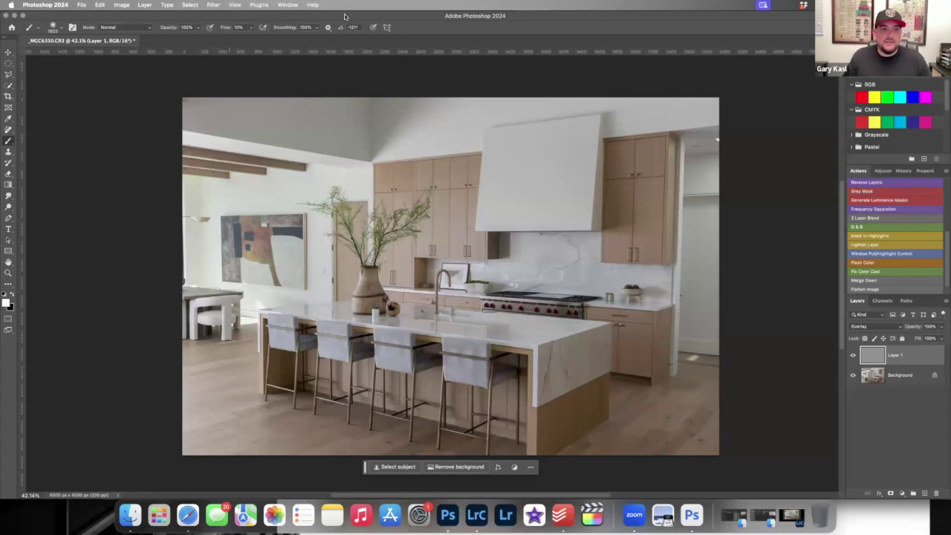
mouse_move(520, 256)
mouse_down()
mouse_move(553, 288)
mouse_move(520, 264)
mouse_up()
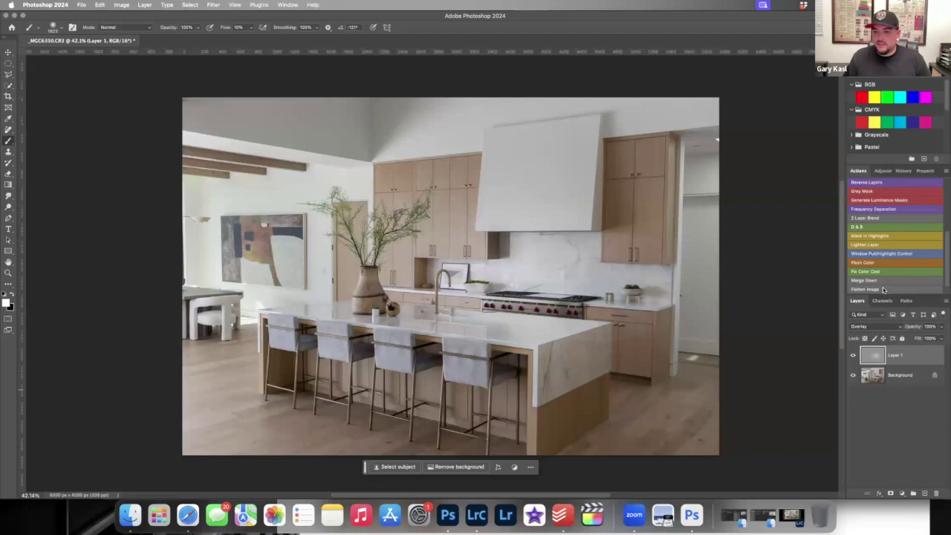
key(super+e)
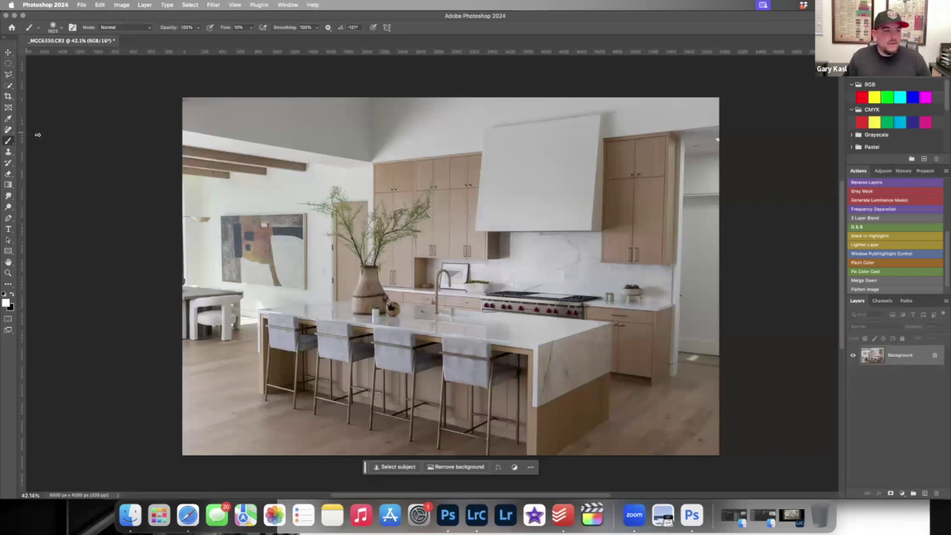
Step: Remove the dark vertical line on the backsplash above the moss-filled planter with the Remove tool
click(8, 130)
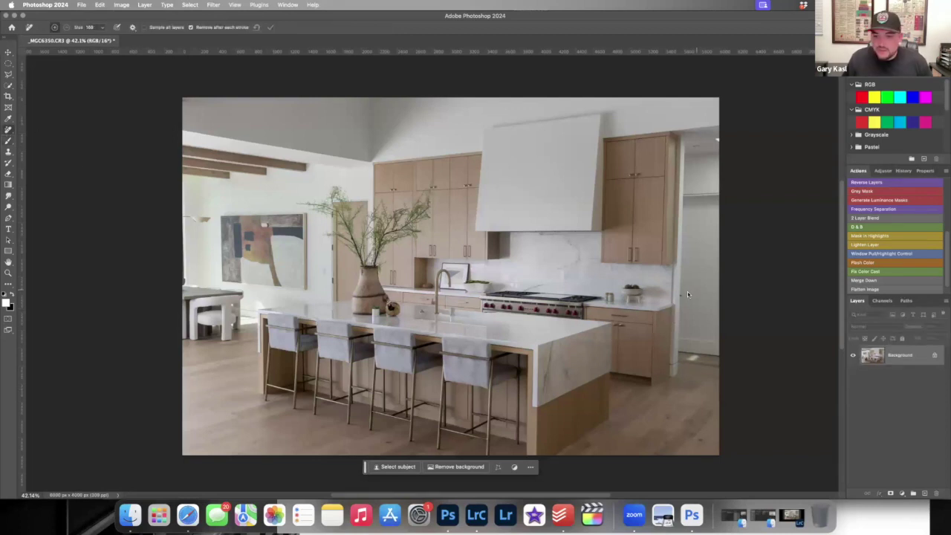
scroll(678, 297, up, 5)
mouse_move(693, 291)
mouse_down()
mouse_move(656, 297)
mouse_move(681, 293)
mouse_up()
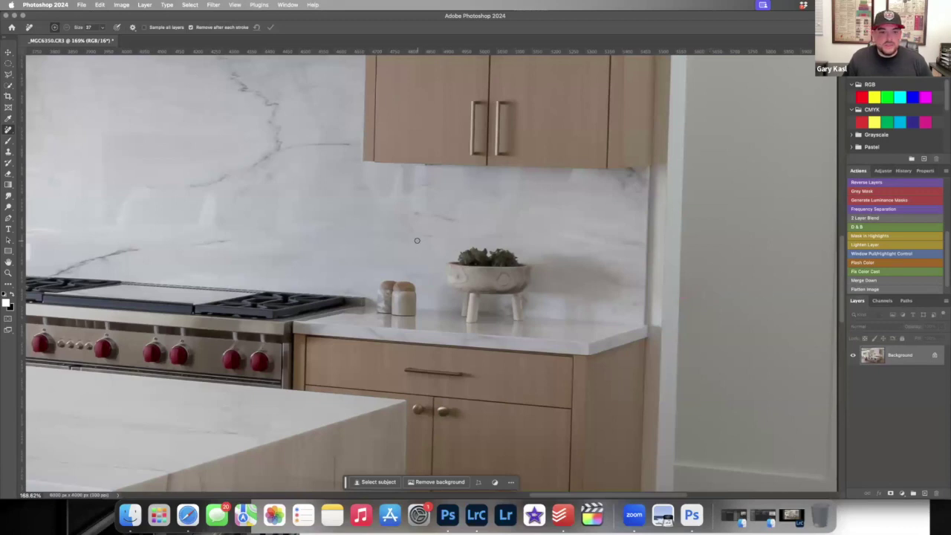
scroll(416, 239, down, 5)
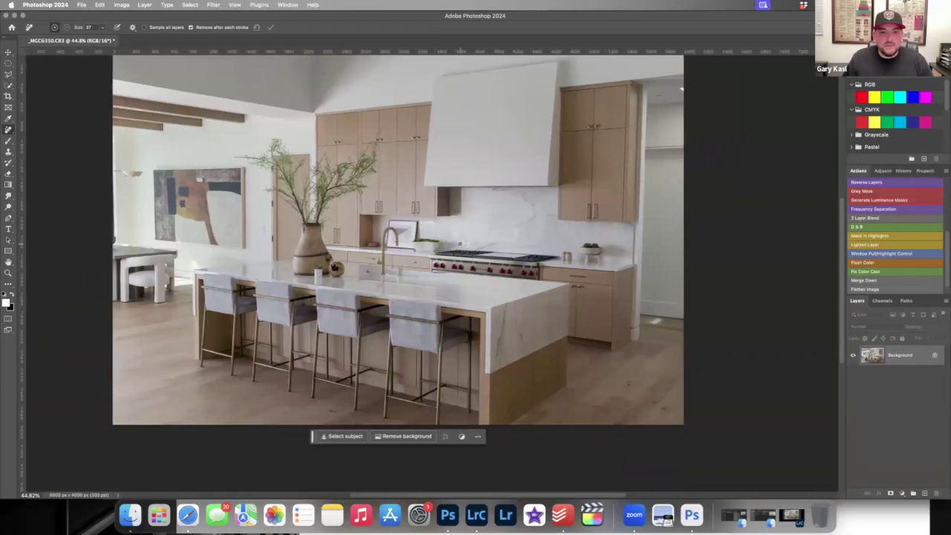
scroll(430, 259, up, 10)
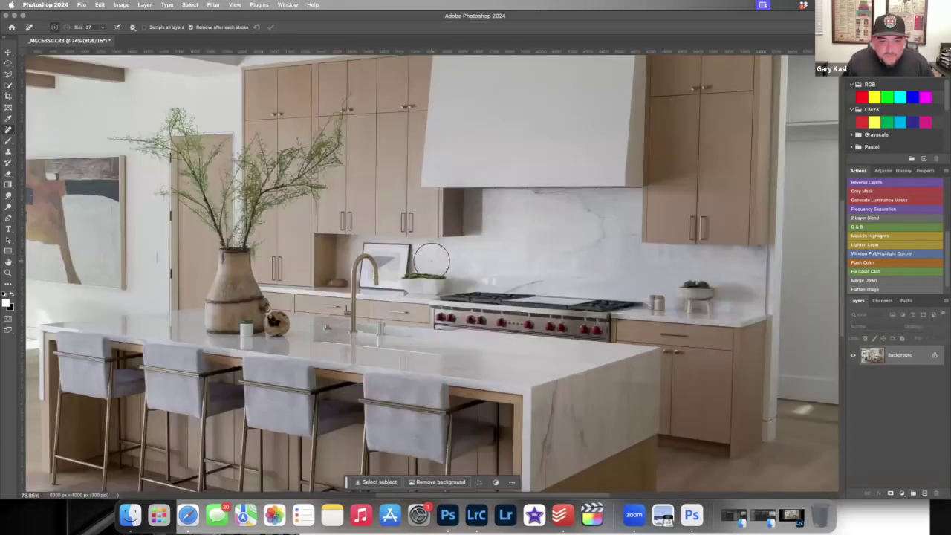
mouse_move(505, 231)
mouse_down()
mouse_move(480, 236)
mouse_move(500, 236)
mouse_up()
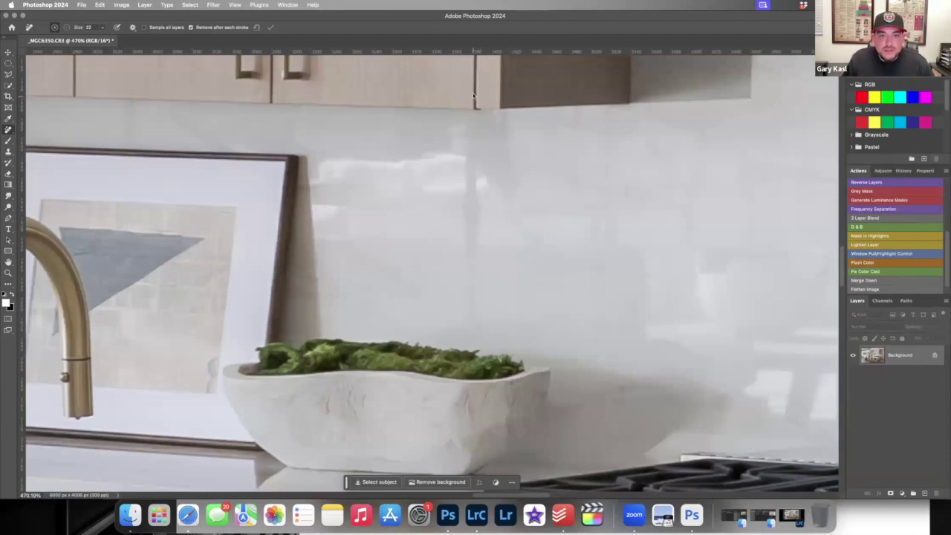
drag(469, 123, 467, 326)
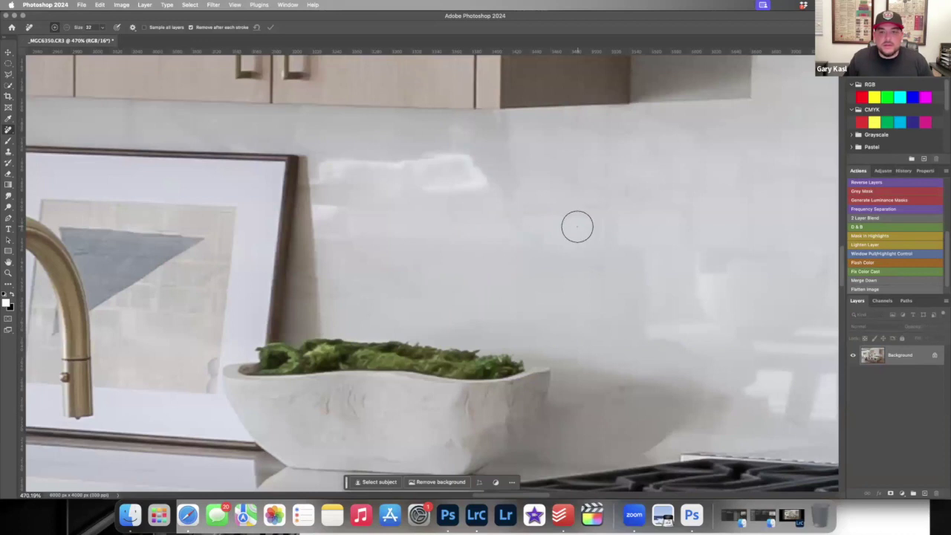
Step: Place two vertical guides, one along the doorway edge beside the tall cabinets and one along the door edge behind the vase
scroll(560, 221, down, 5)
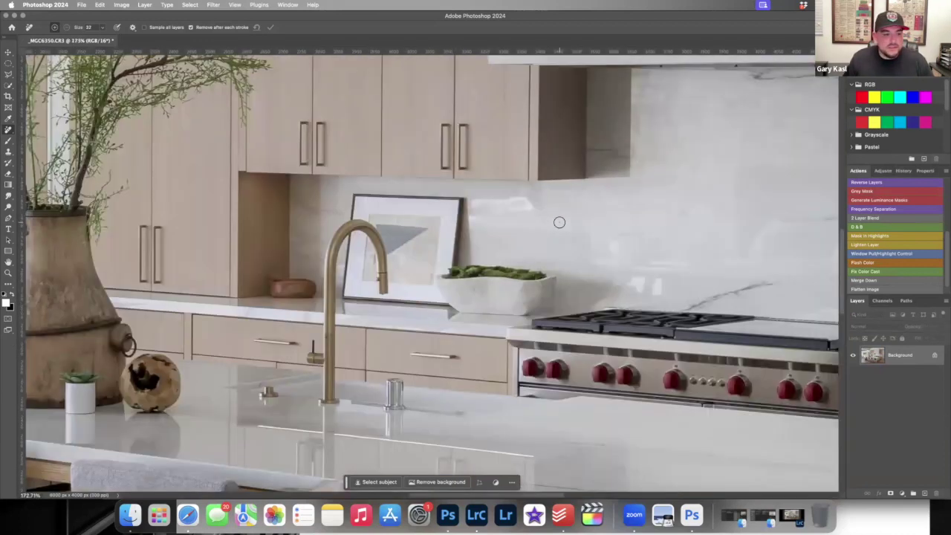
scroll(559, 222, down, 3)
scroll(558, 221, down, 3)
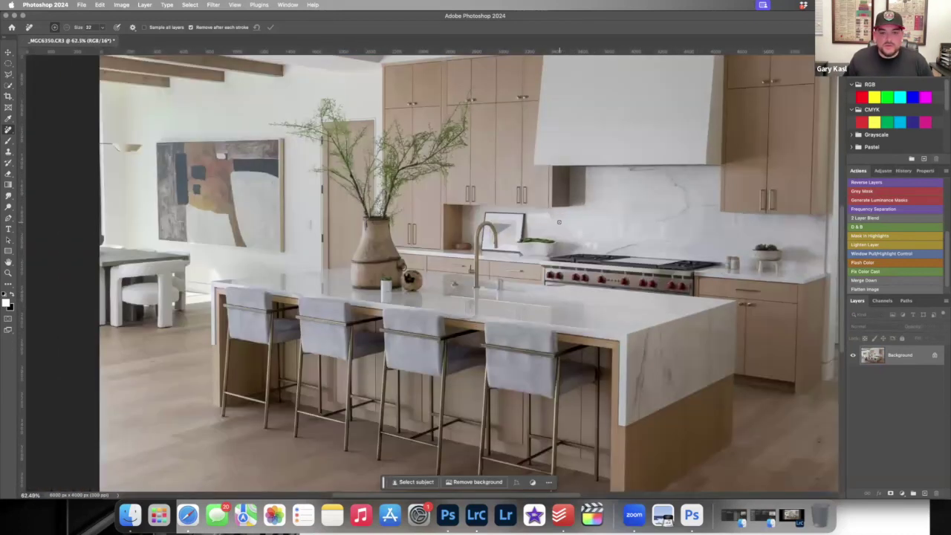
scroll(558, 221, right, 5)
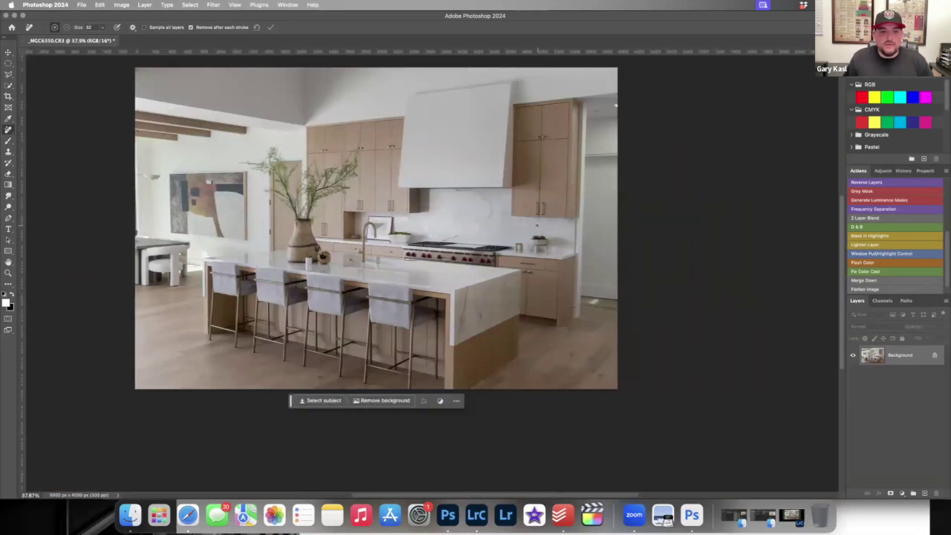
scroll(399, 250, up, 2)
scroll(399, 251, left, 2)
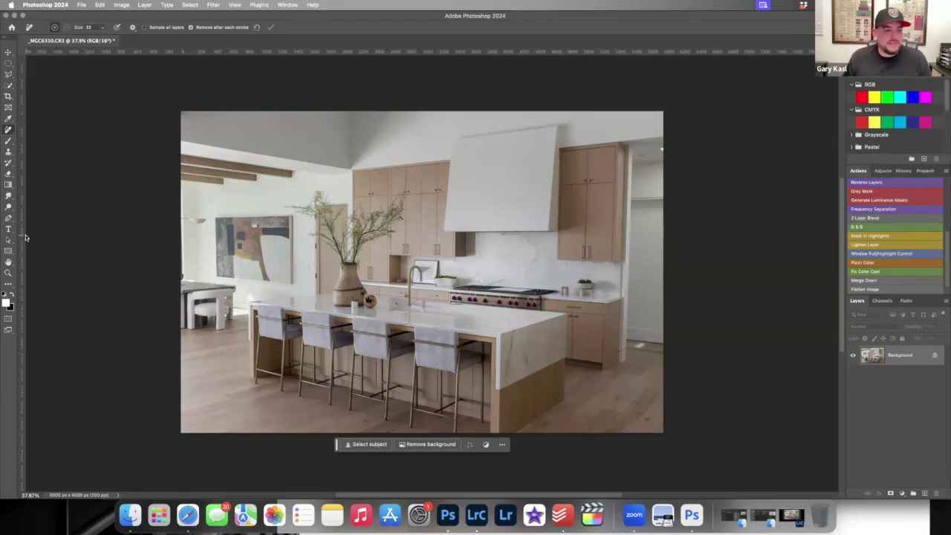
drag(24, 238, 632, 281)
drag(23, 243, 313, 271)
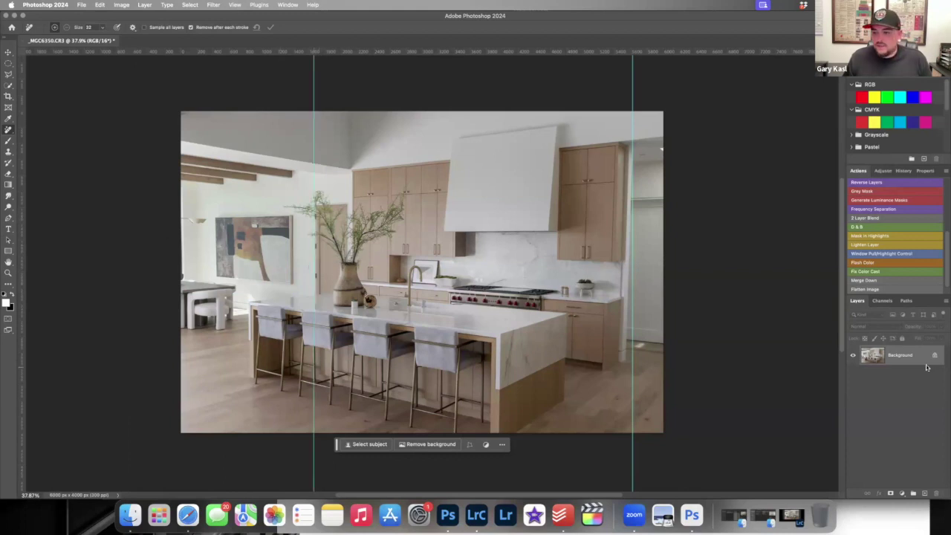
Step: Duplicate the Background layer and skew the copy's two lower corners slightly outward to align the room's verticals with the guides
drag(930, 359, 890, 367)
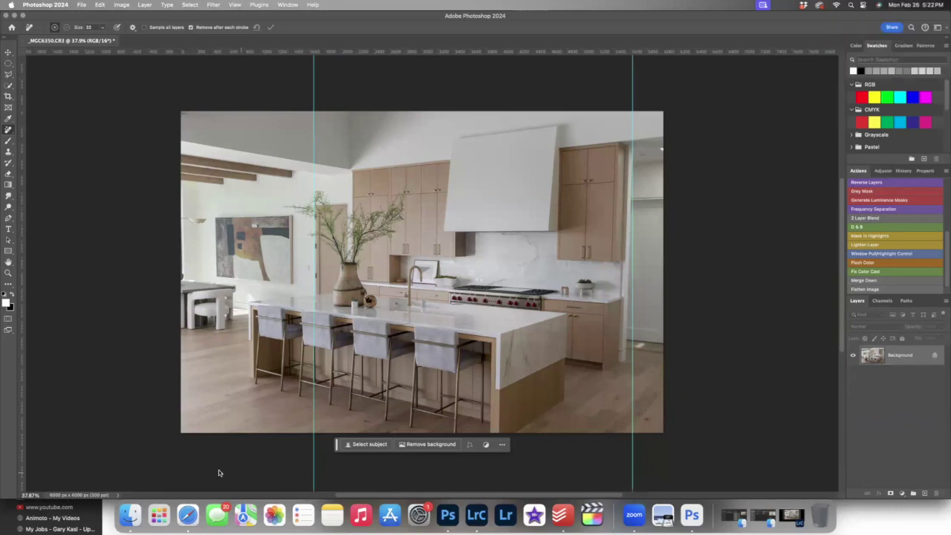
drag(912, 362, 924, 493)
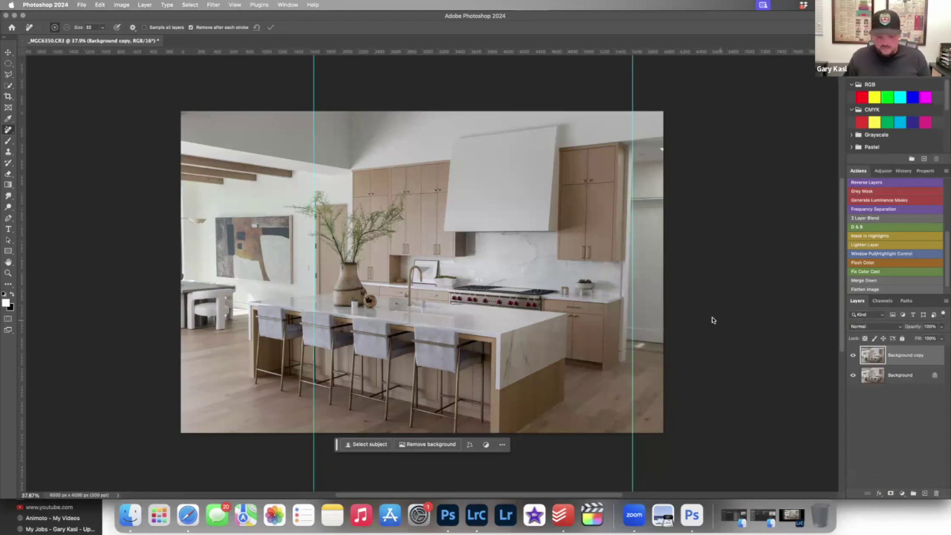
key(super+t)
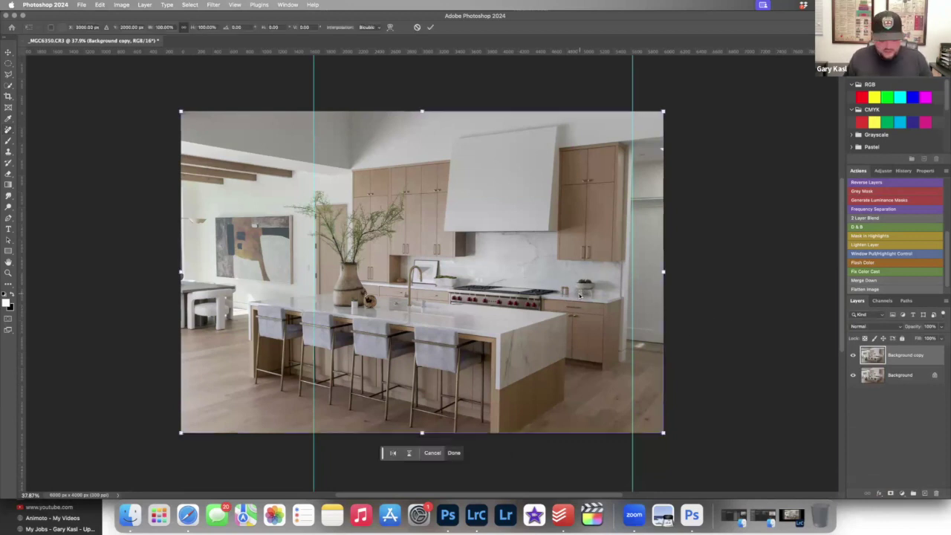
right_click(557, 291)
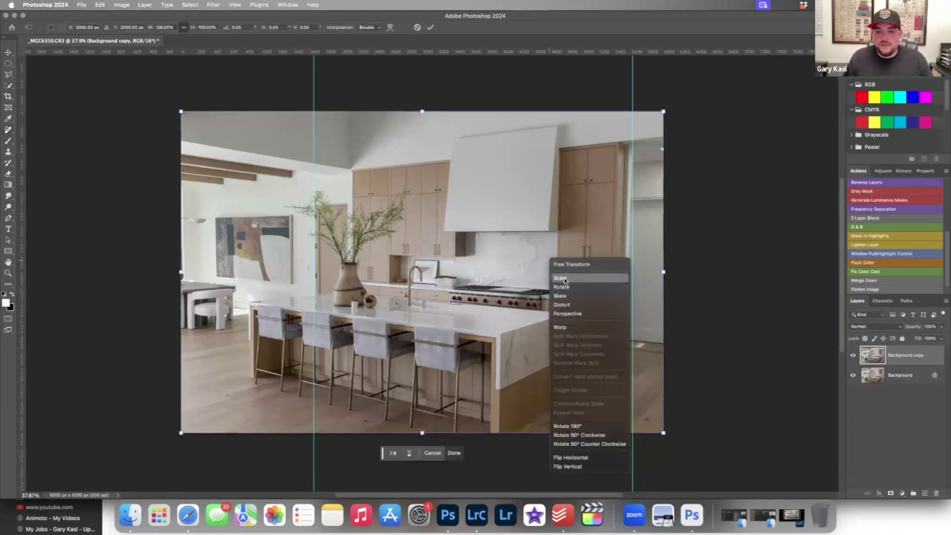
click(561, 296)
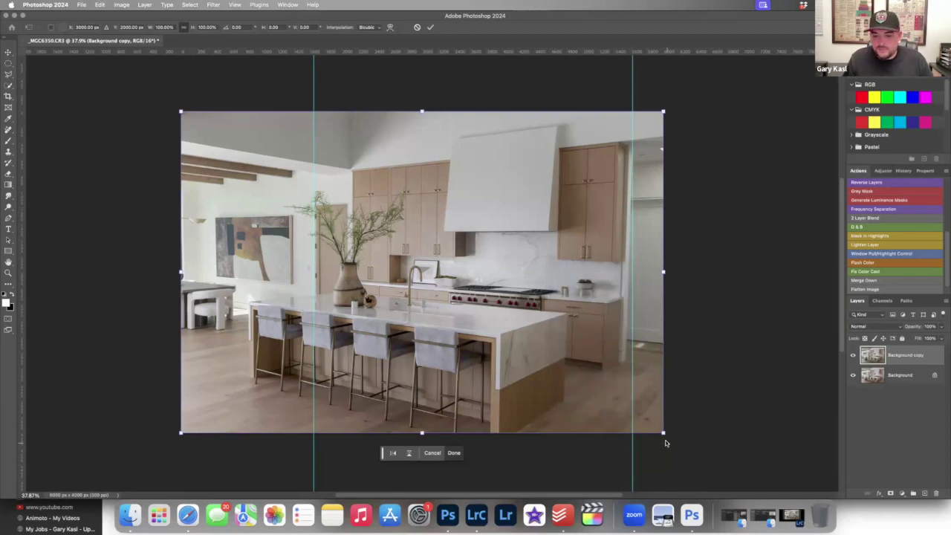
drag(663, 433, 674, 433)
drag(182, 435, 216, 434)
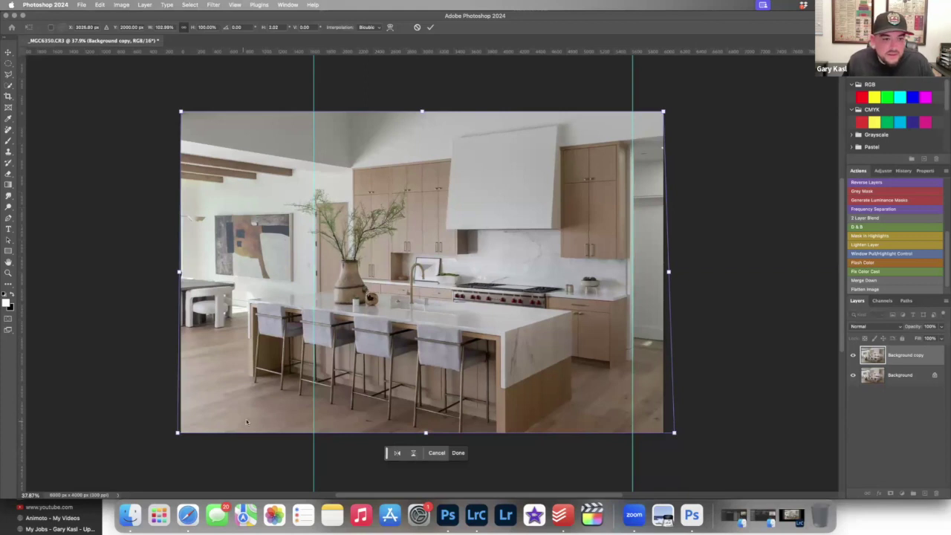
drag(178, 433, 177, 432)
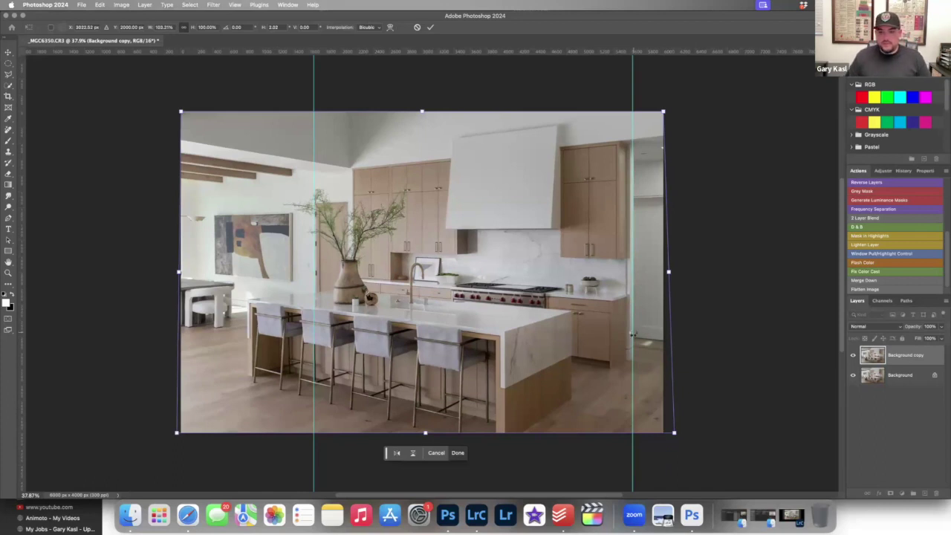
key(Return)
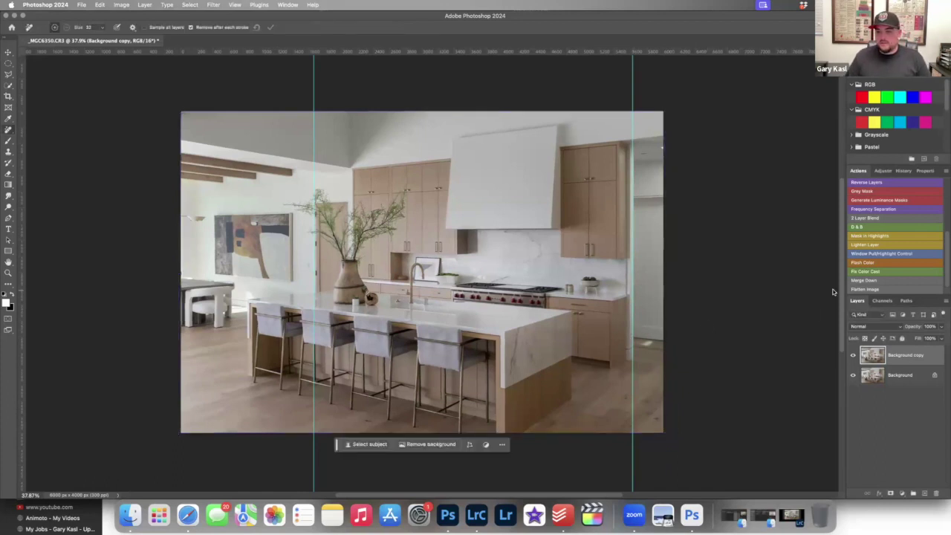
Step: Flatten the straightened kitchen image and save it
click(909, 290)
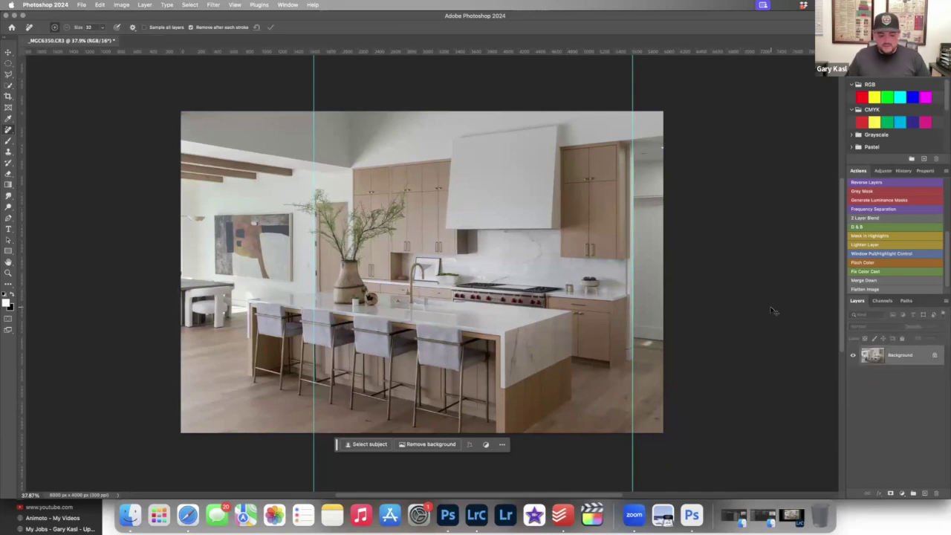
key(super+s)
key(ctrl+Right)
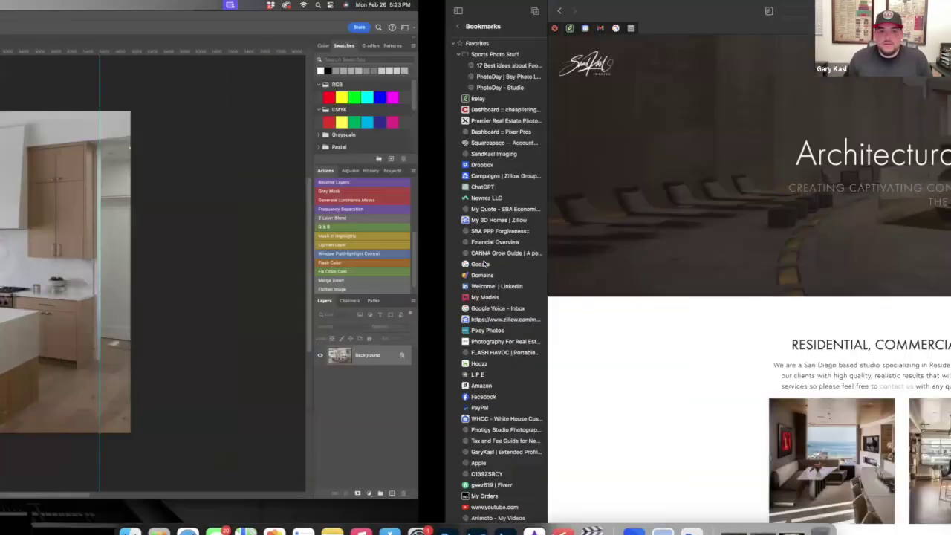
key(ctrl+Left)
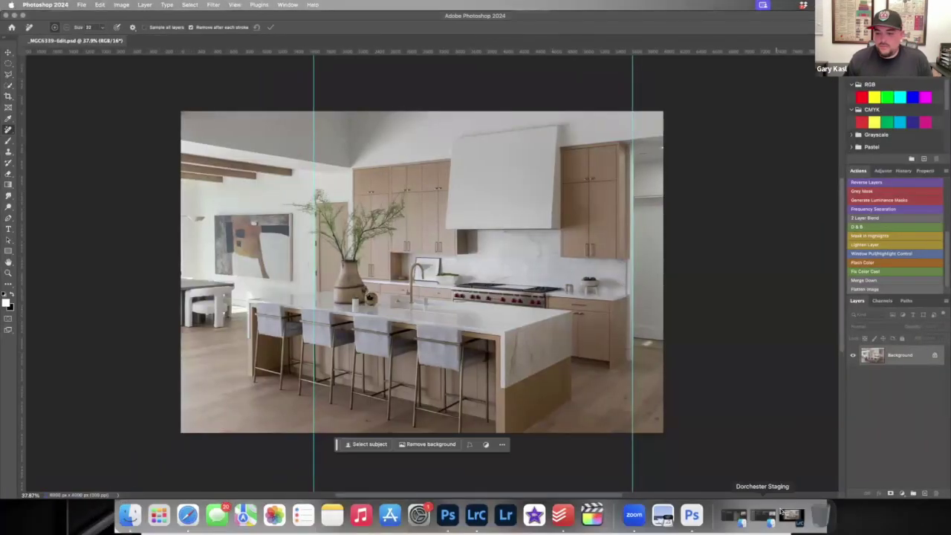
Step: Switch to Lightroom Classic and apply the "3 Finishing - Interior" preset to the _MGC6339-Edit.psd photo
click(791, 514)
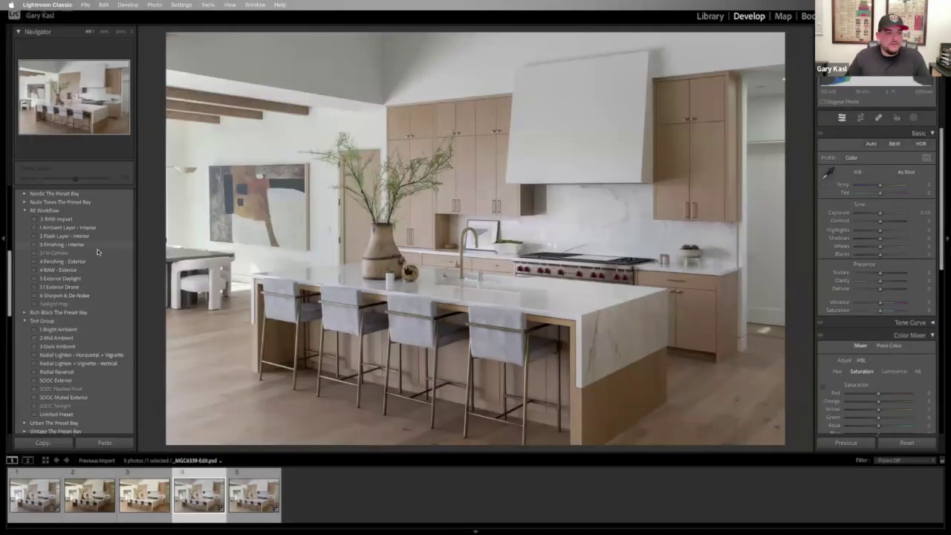
click(97, 245)
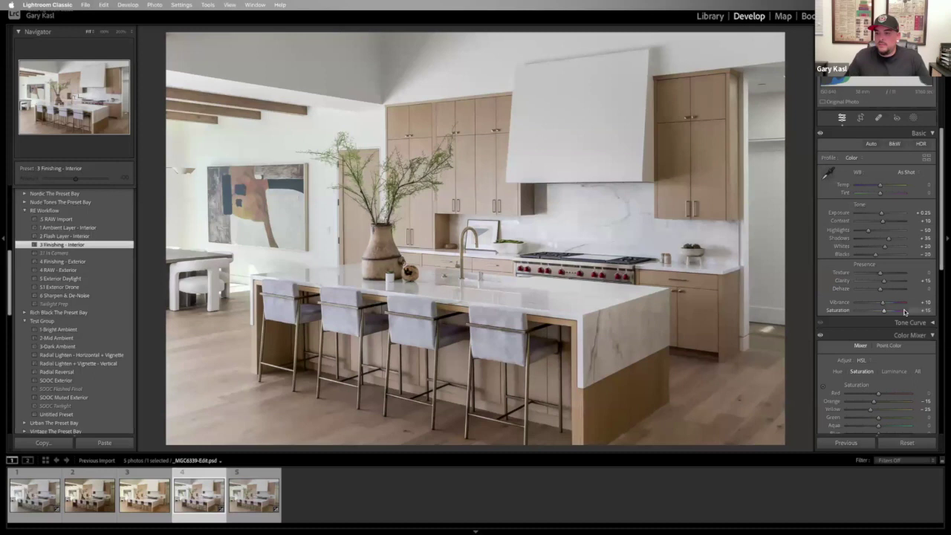
scroll(832, 303, down, 5)
scroll(836, 300, down, 3)
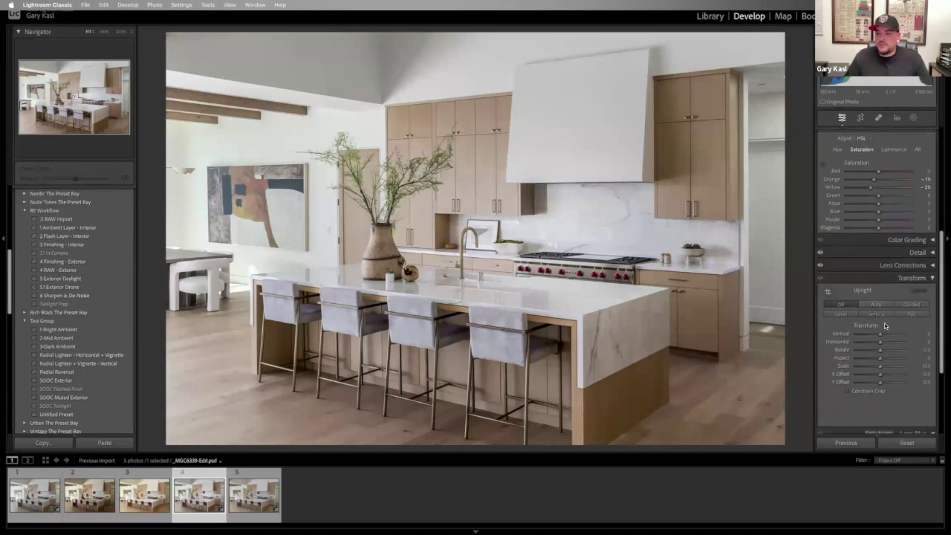
Step: Apply the Auto Upright correction to the _MGC6339-Edit.psd photo and lower its exposure to −0.02
click(874, 304)
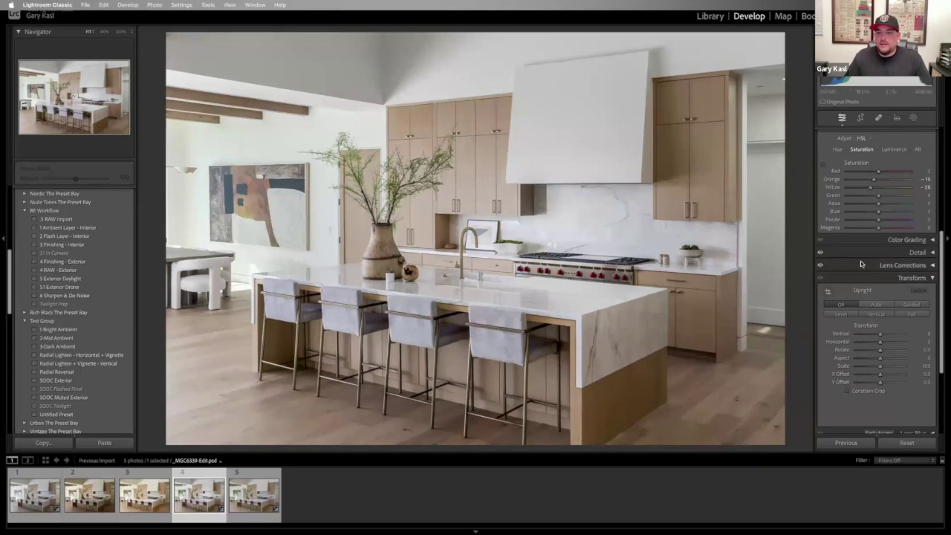
scroll(862, 265, up, 10)
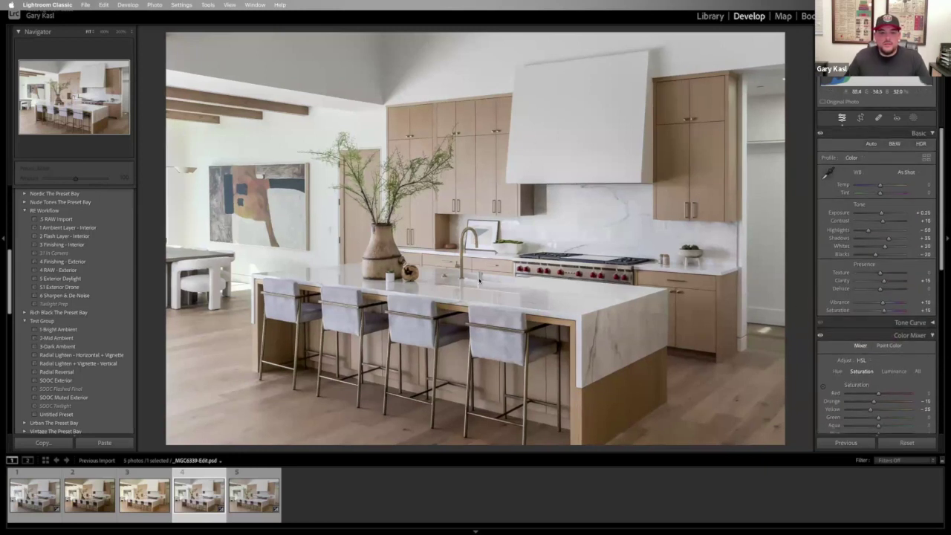
click(920, 229)
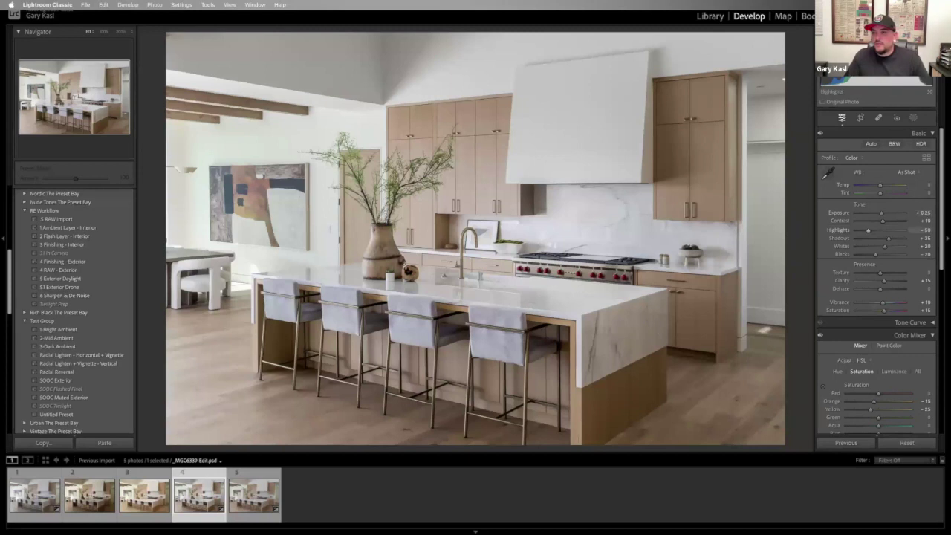
key(Return)
key(minus)
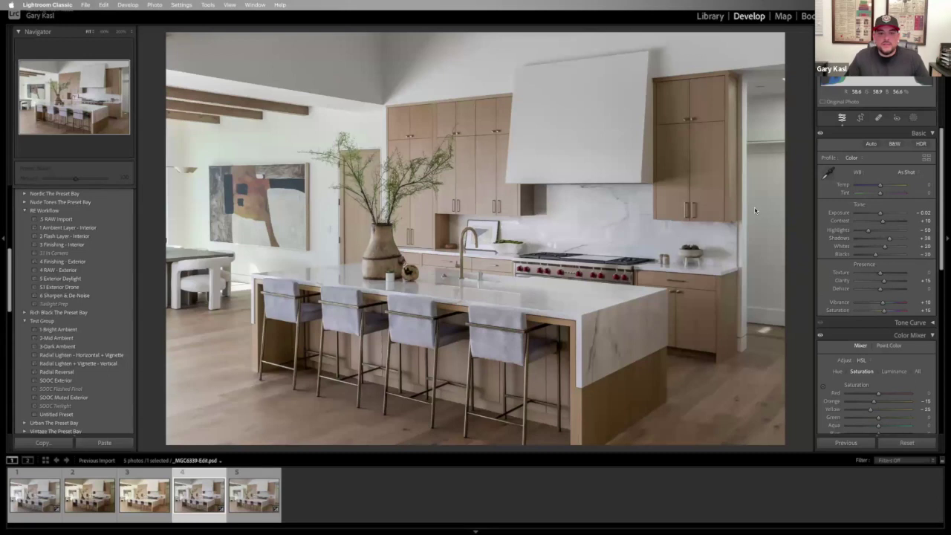
Step: Select the unedited first photo, _MGC6339.CR3, and apply the "3.1 In Camera" preset to it
click(34, 495)
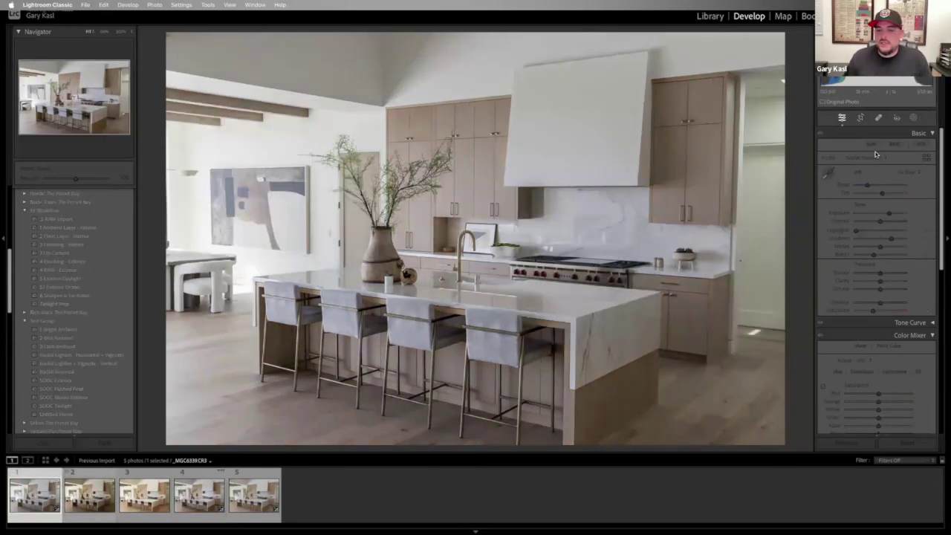
click(55, 244)
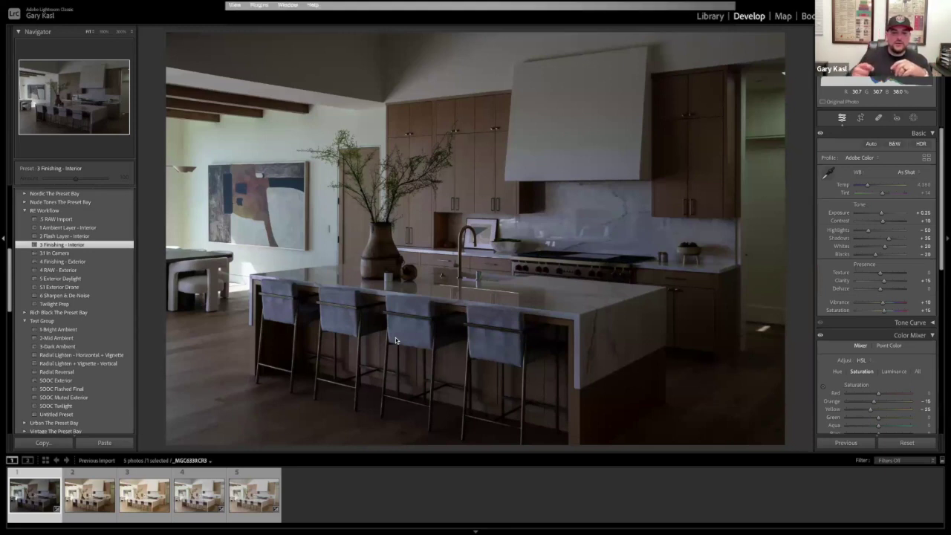
key(super+Tab)
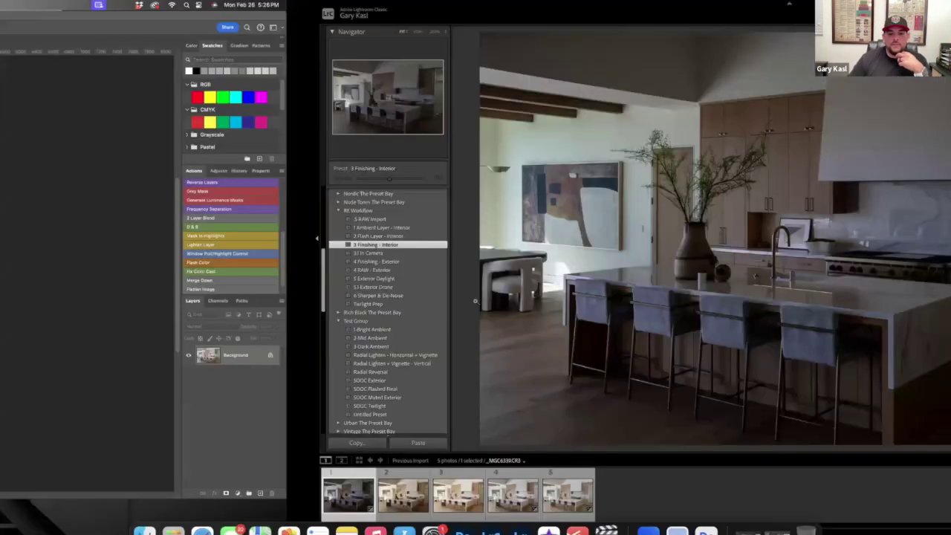
key(super+Tab)
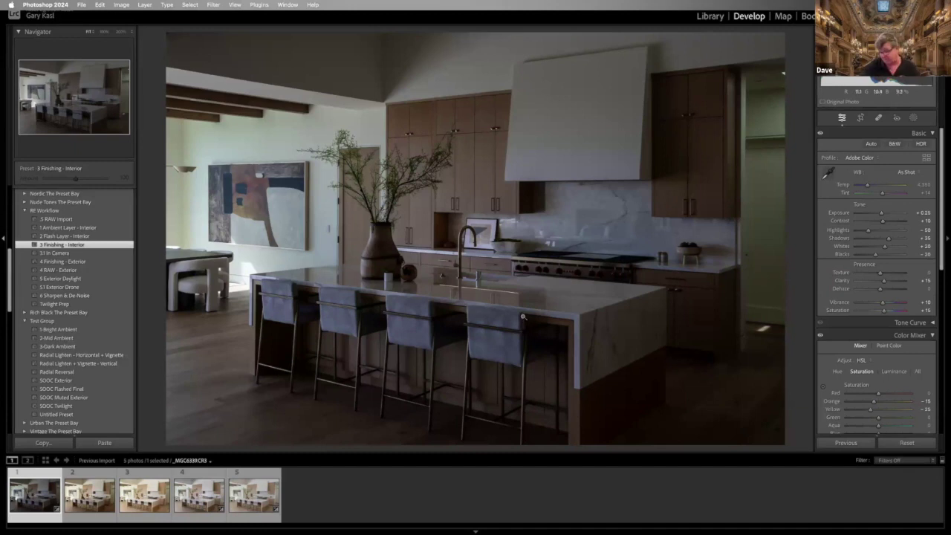
click(59, 253)
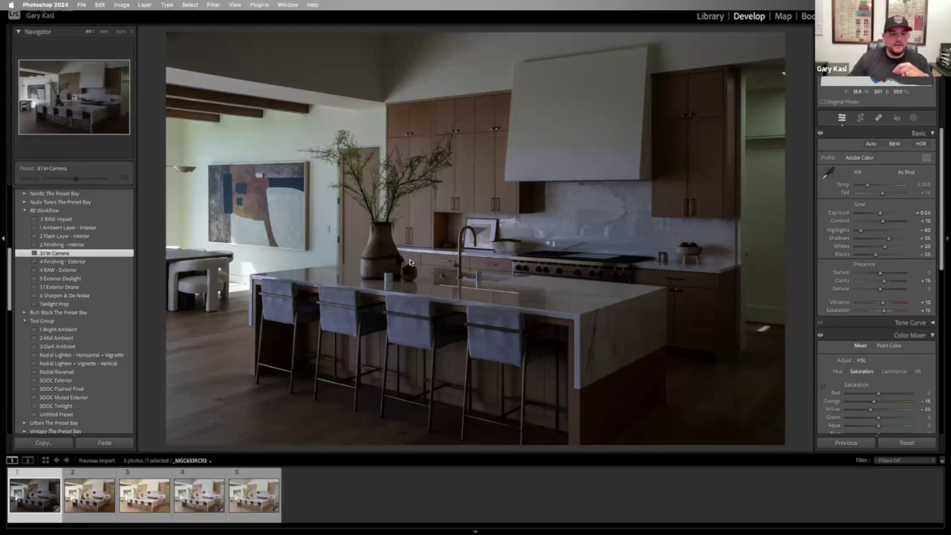
click(65, 254)
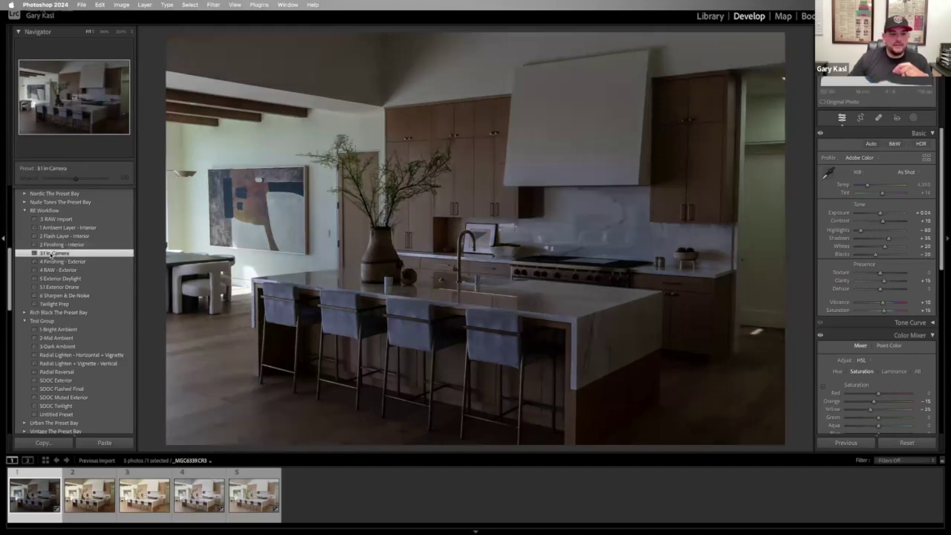
Step: Straighten the perspective of the _MGC6339.CR3 photo with the Upright correction in the Transform settings
scroll(860, 320, down, 5)
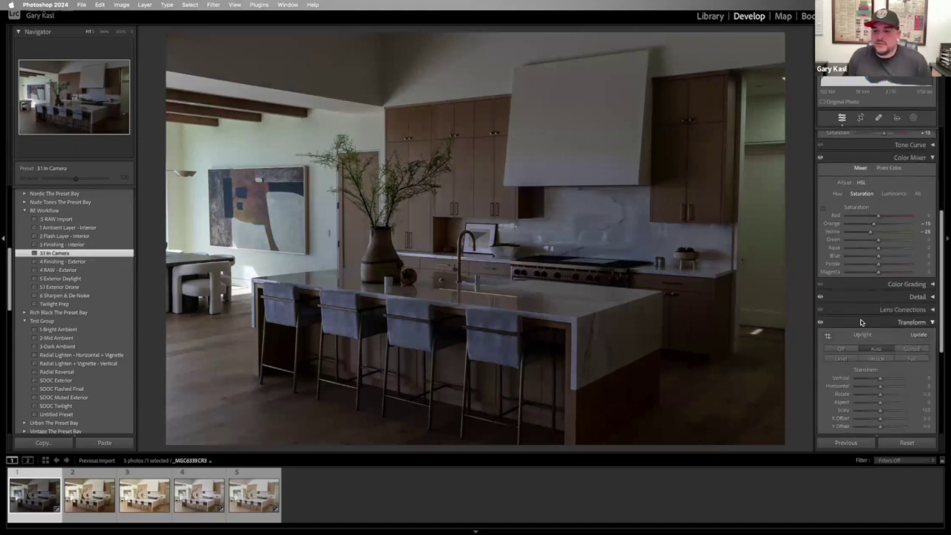
scroll(860, 321, down, 1)
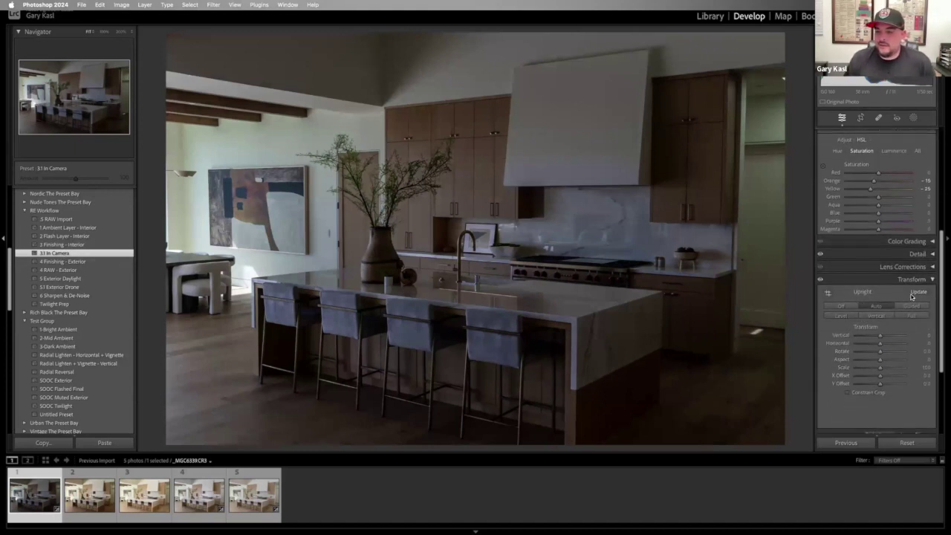
click(838, 315)
scroll(905, 237, up, 10)
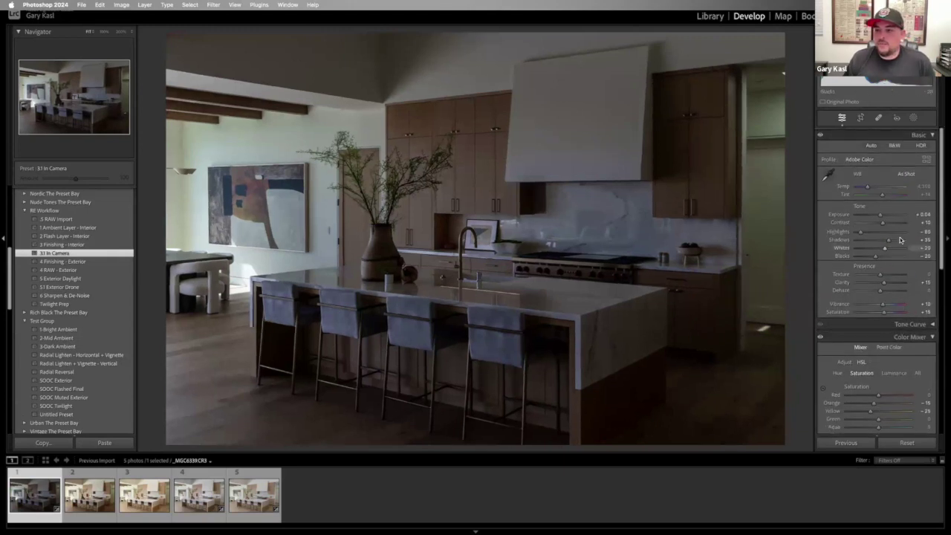
Step: Brighten the photo by setting exposure to +1.77, lowering highlights to −100 and raising the shadows
key(equal)
key(equal)
key(equal)
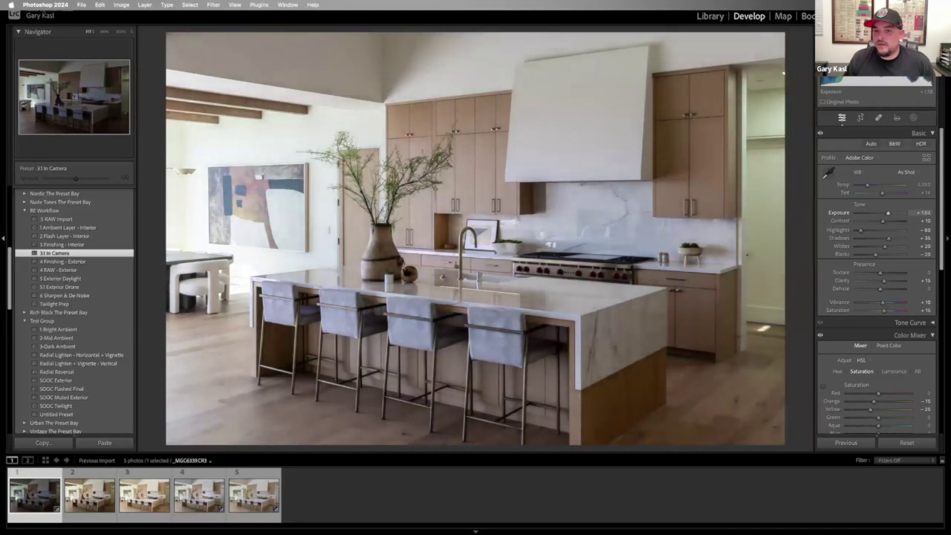
key(equal)
drag(926, 231, 919, 238)
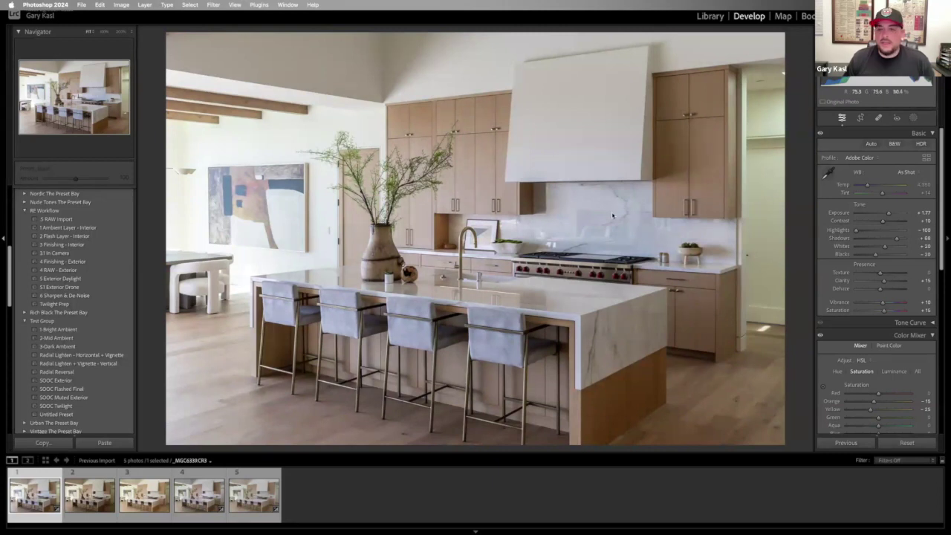
Step: Create a Color Range mask by sampling an area of the yellowish wall in the doorway beside the tall cabinets
click(913, 120)
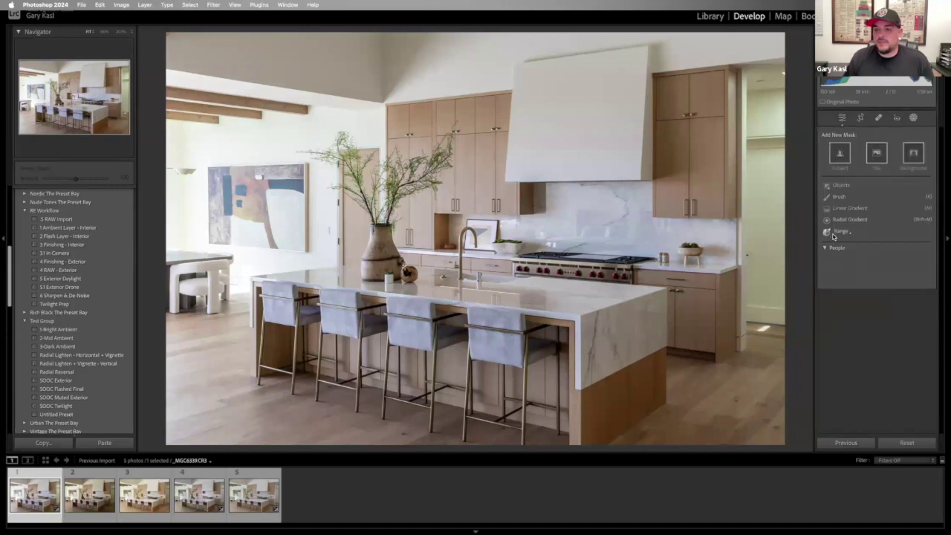
click(841, 232)
click(847, 249)
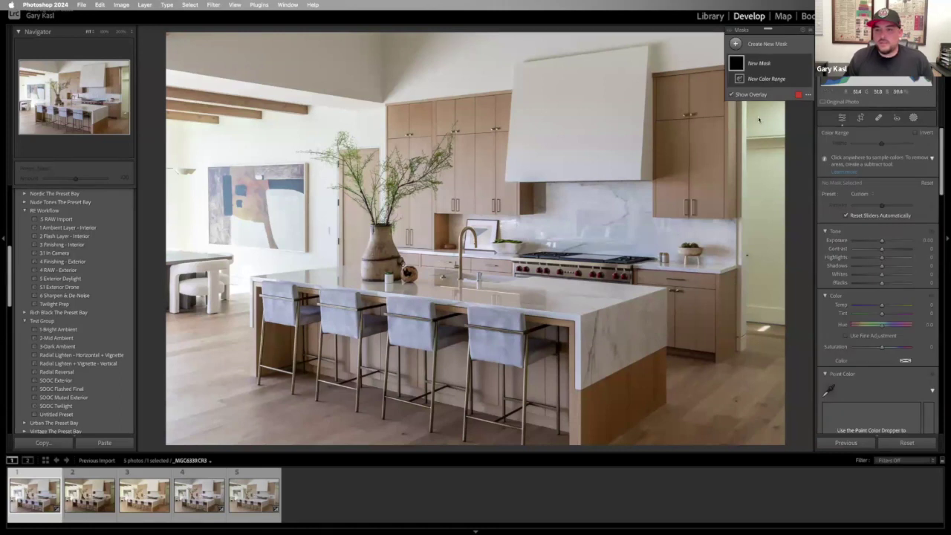
drag(758, 116, 784, 282)
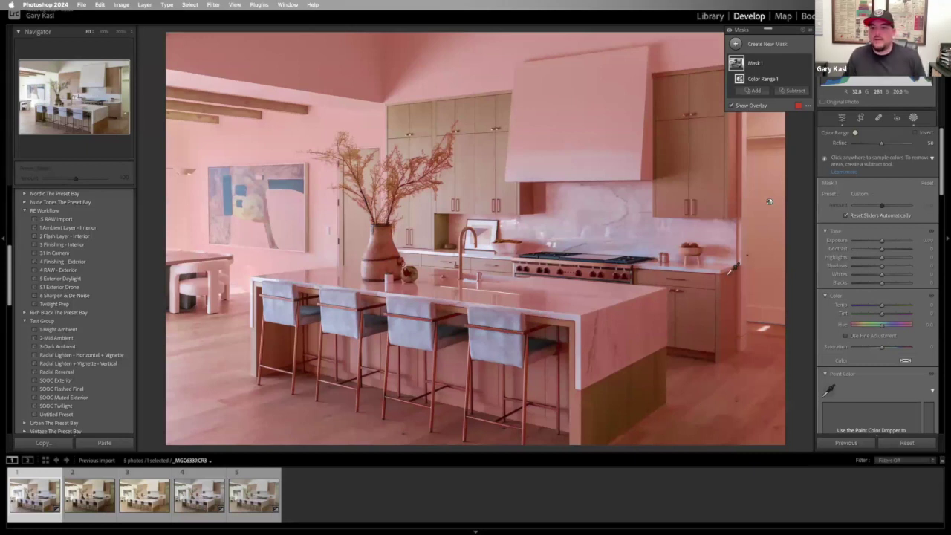
Step: Subtract a Color Range sampled from the tall wood cabinet from the mask, with Refine set to 1
click(793, 90)
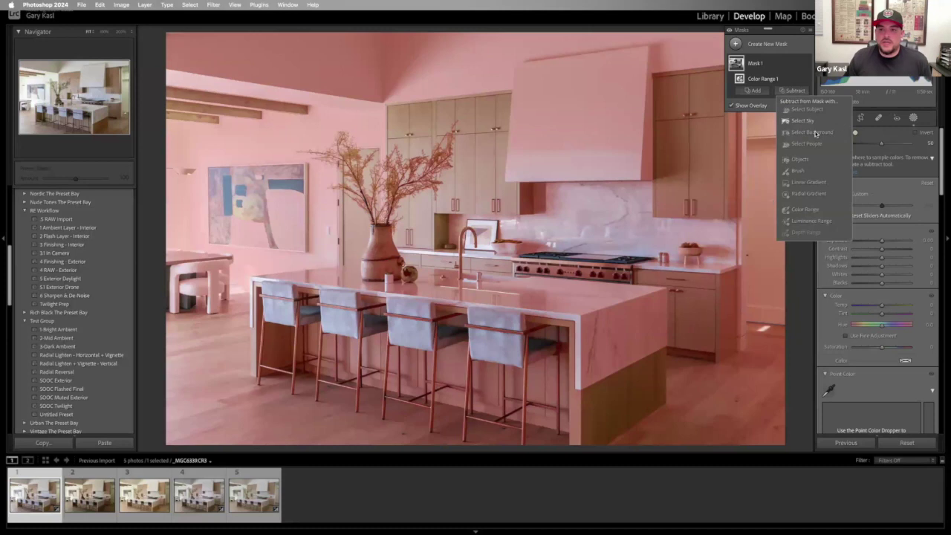
click(805, 210)
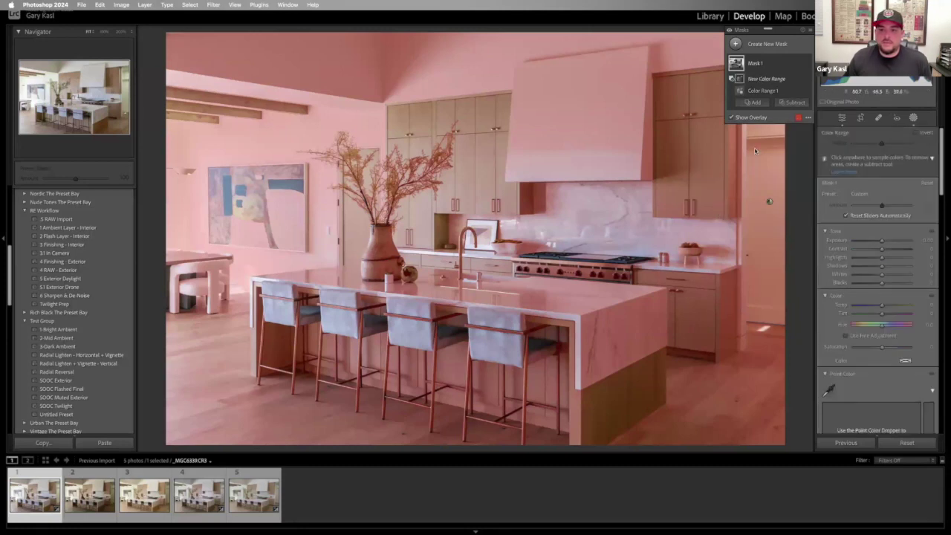
click(776, 143)
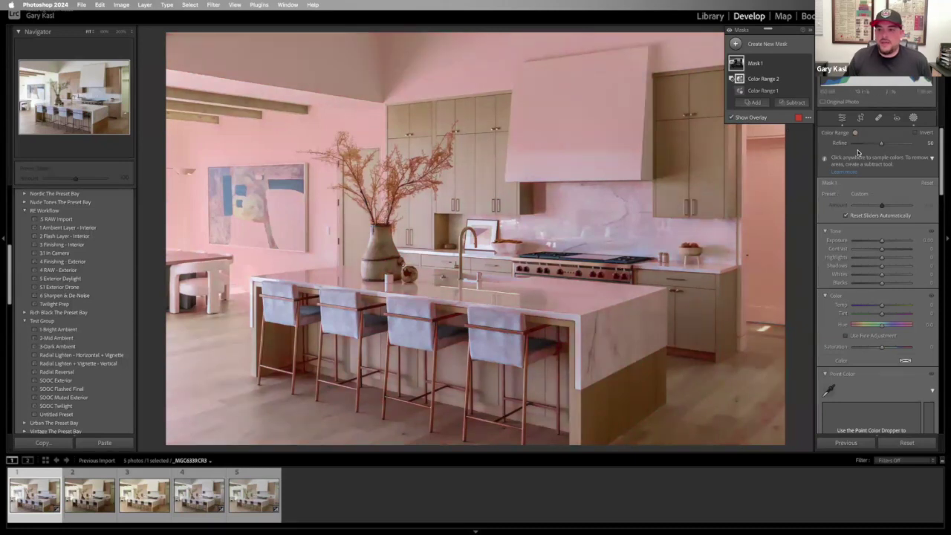
drag(881, 145, 851, 145)
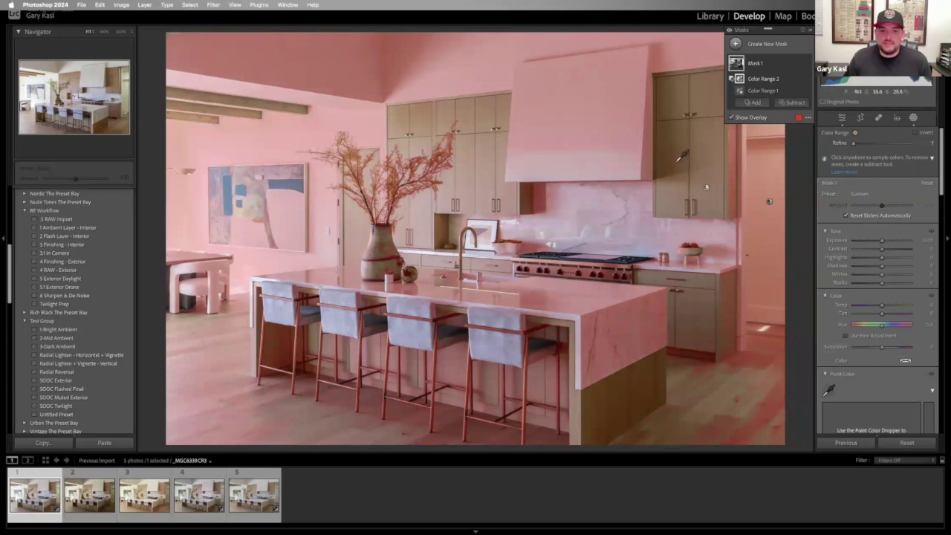
Step: Subtract another Color Range sampled from the wood floor beside the island, with Refine set to 1
click(793, 104)
click(800, 222)
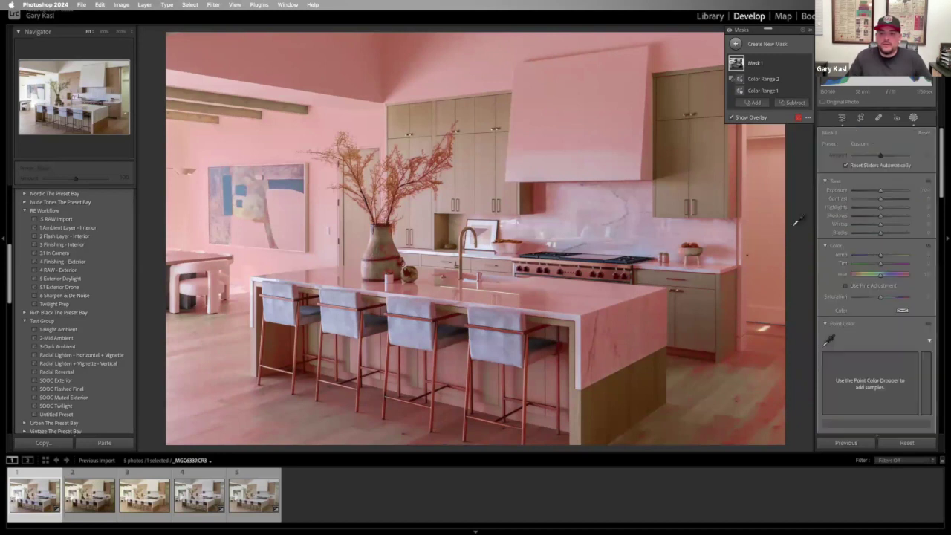
drag(767, 356, 776, 424)
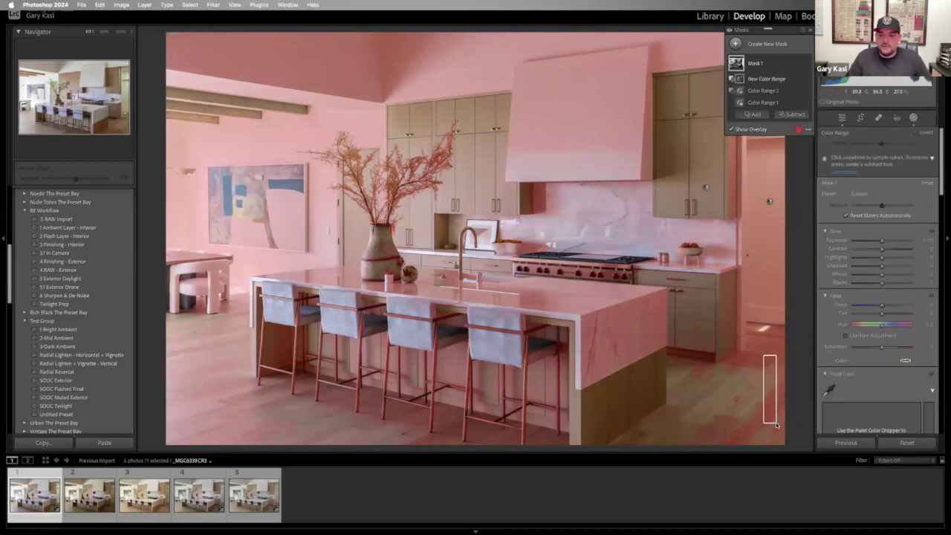
drag(881, 142, 832, 149)
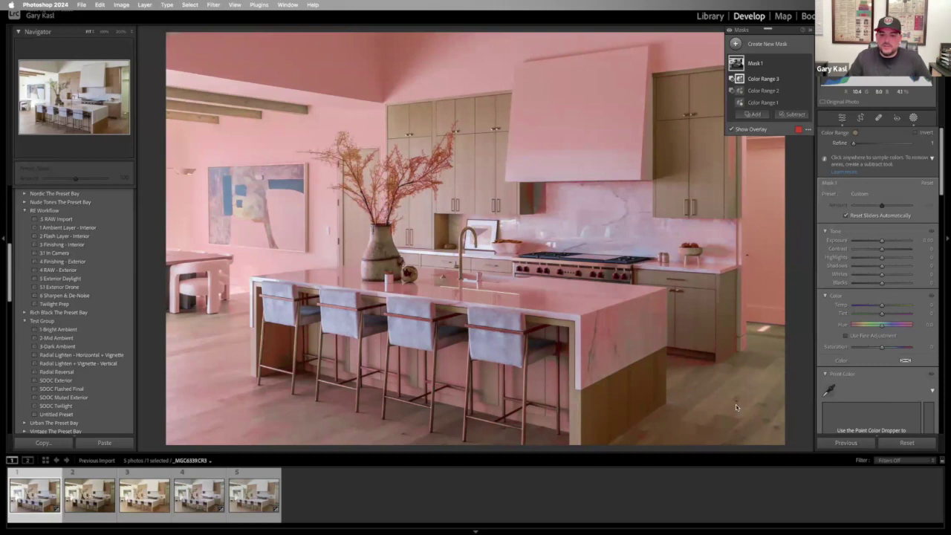
click(794, 115)
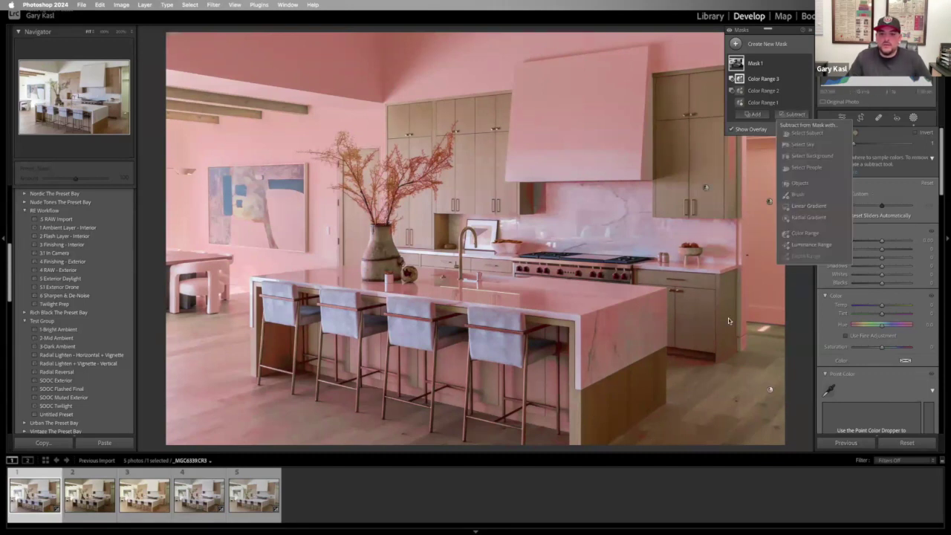
click(513, 384)
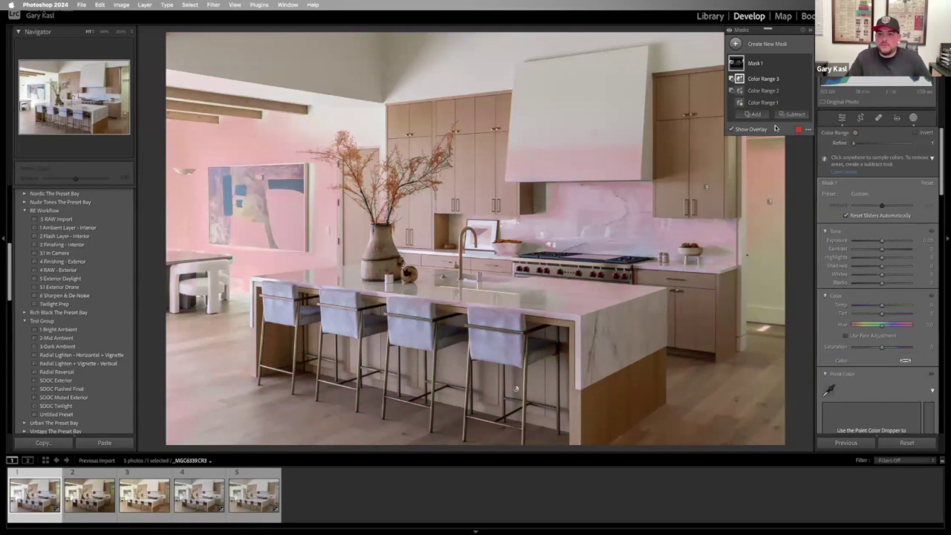
key(super+z)
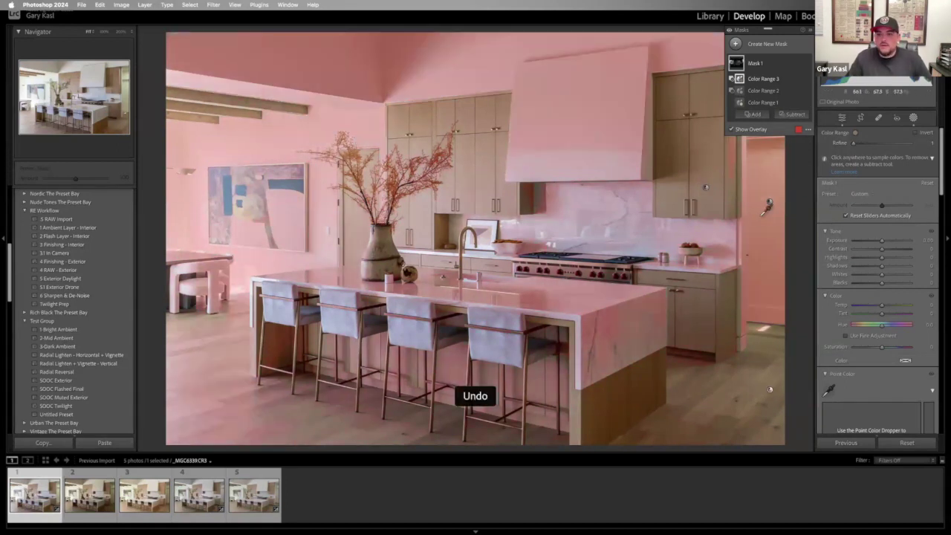
Step: Subtract a further Color Range sampled from the island's wood base, with Refine set to 8
click(791, 114)
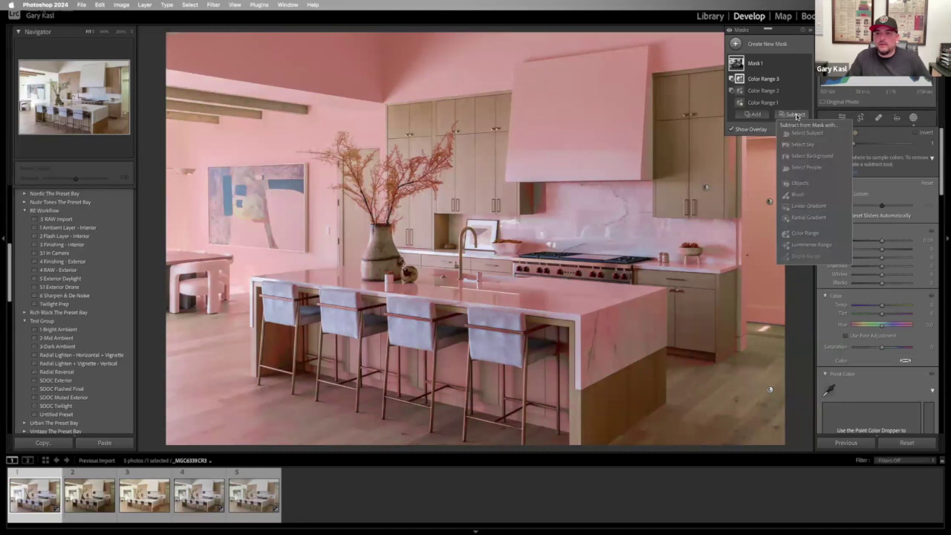
click(805, 239)
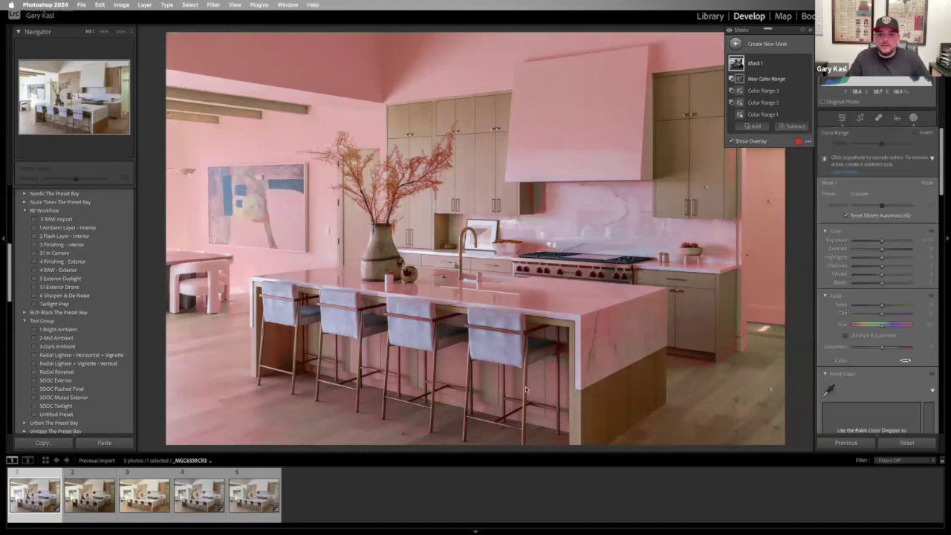
click(634, 367)
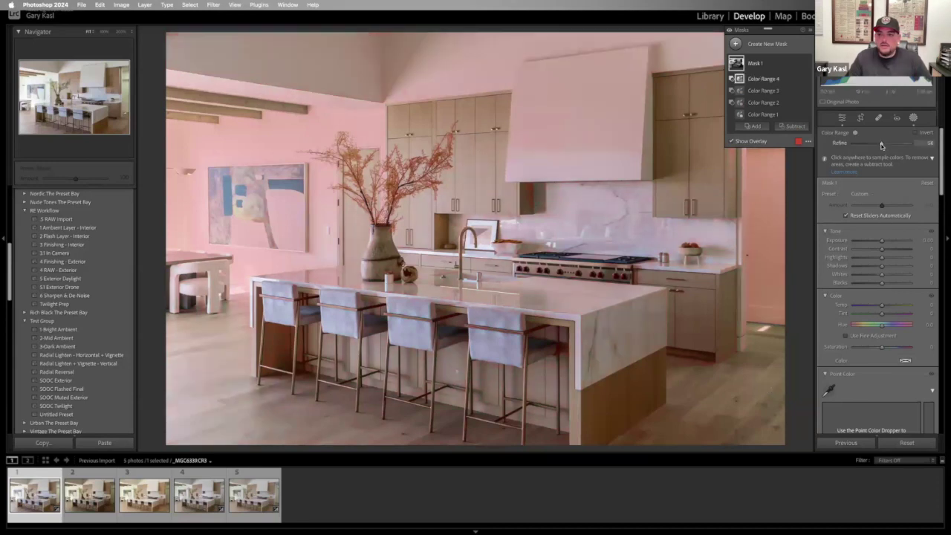
click(857, 145)
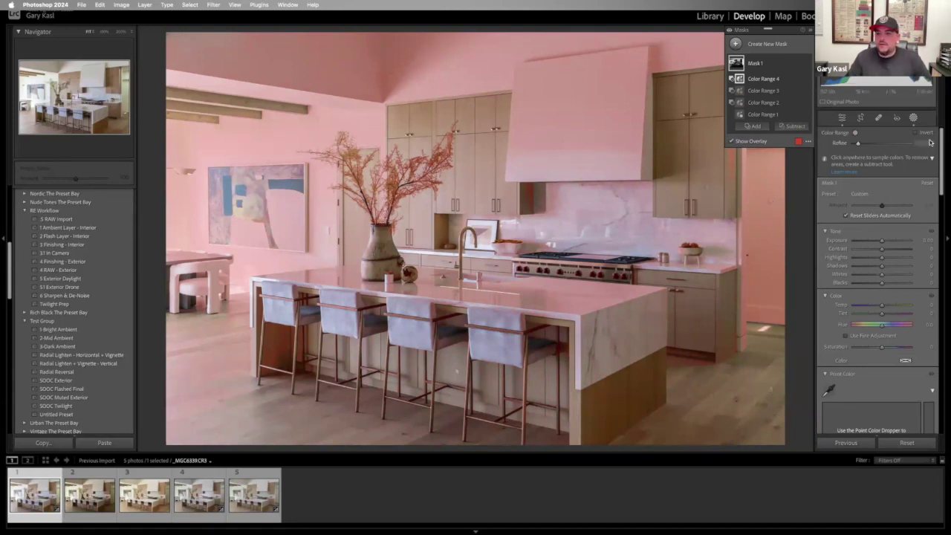
Step: Lower the wall mask's saturation to −50 to neutralise the color cast, and leave the masking tool
drag(929, 350, 918, 350)
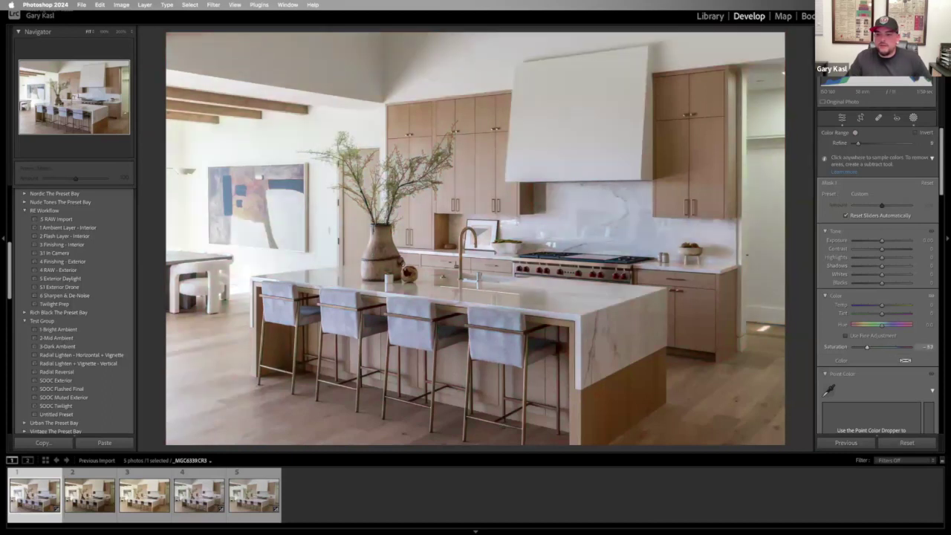
drag(918, 349, 915, 350)
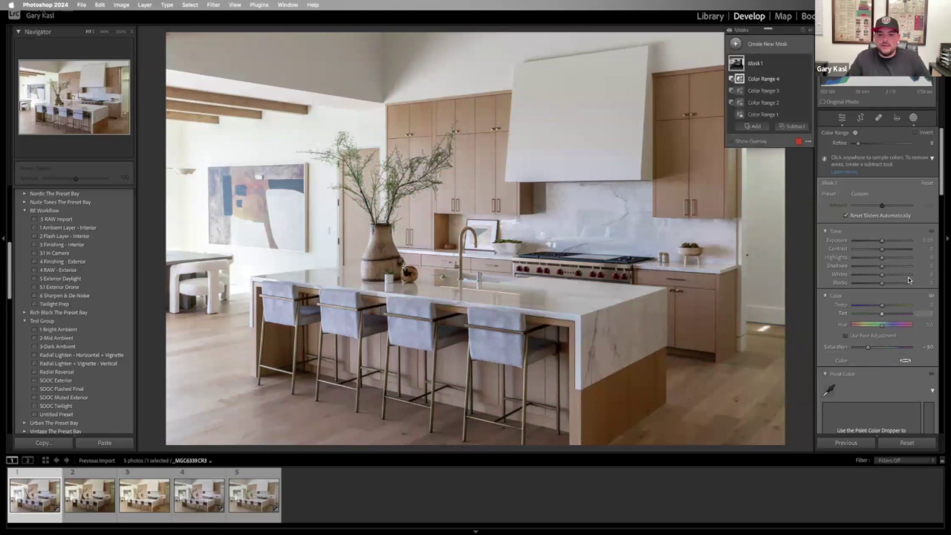
click(914, 119)
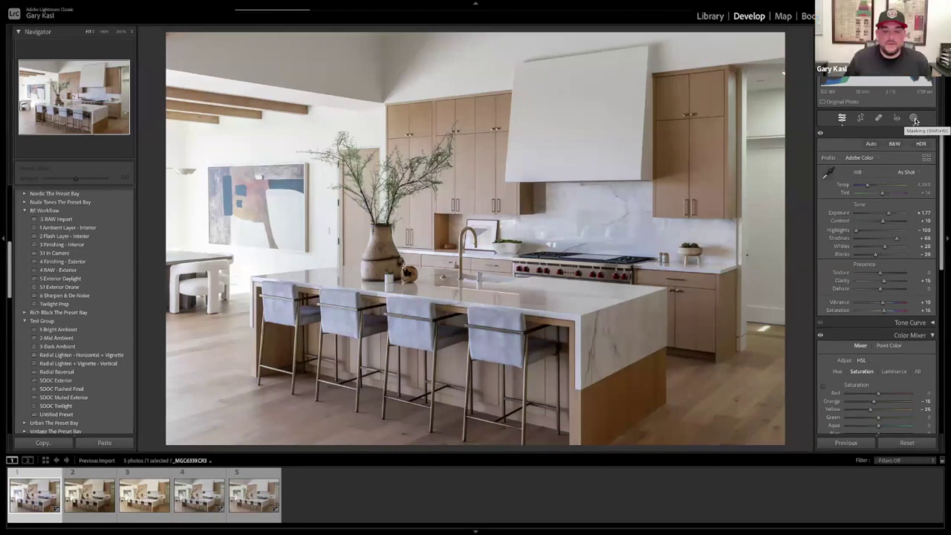
Step: Add a linear gradient mask to the kitchen photo, fading from the bright dining-side wall toward the middle of the island
click(914, 121)
click(735, 44)
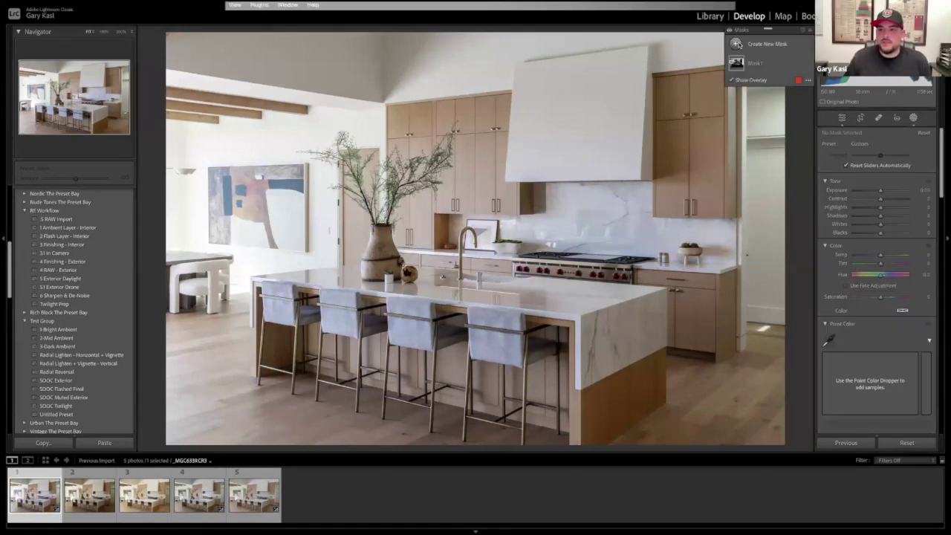
click(781, 135)
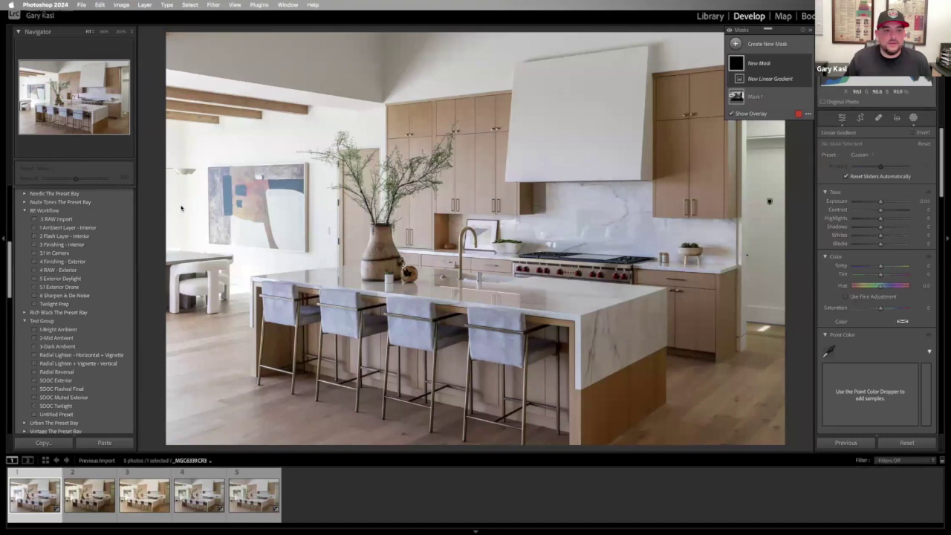
drag(199, 208, 475, 207)
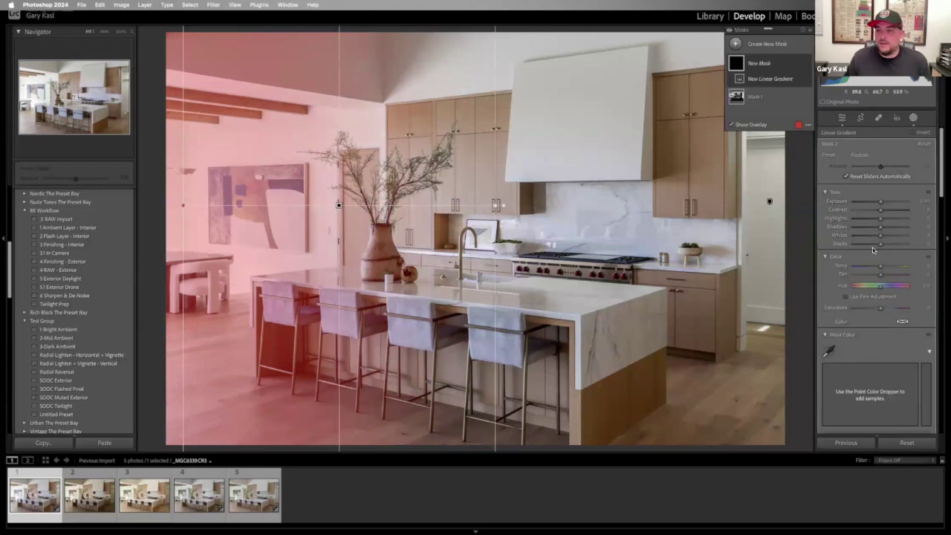
Step: Lower the gradient mask's highlights to −88 and reduce its exposure slightly, and leave the masking tool
click(921, 218)
text(-22)
key(Return)
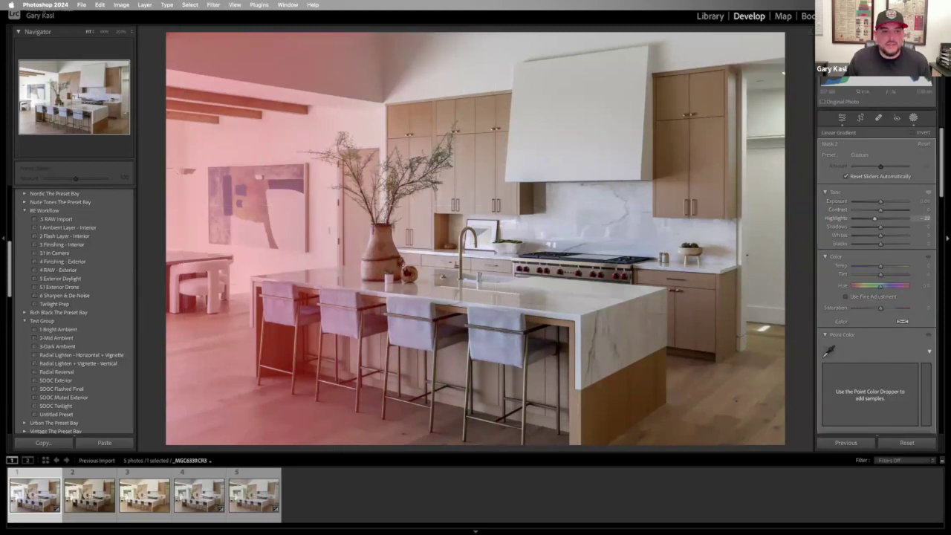
key(shift+Down)
text(-88)
key(Return)
key(shift+Tab)
key(shift+Tab)
text(-0.21)
key(Return)
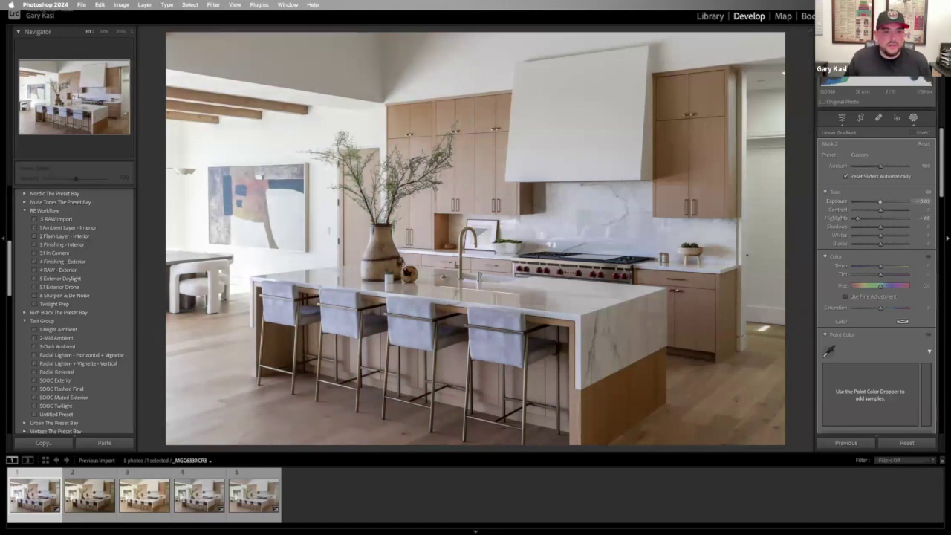
click(914, 118)
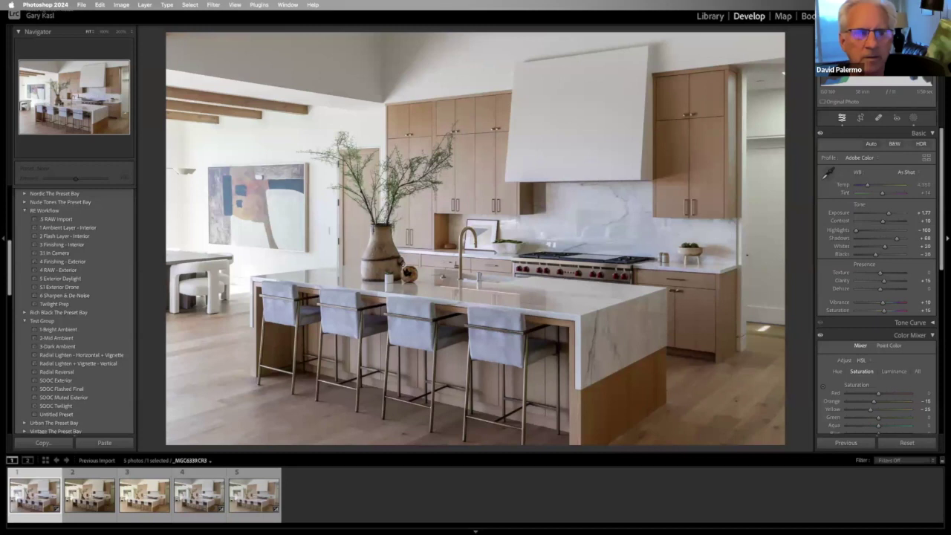
Step: View the unedited _MGC6350.CR3 for comparison, and slightly warm the white balance temperature of the blended _MGC6339-Edit.psd
click(229, 514)
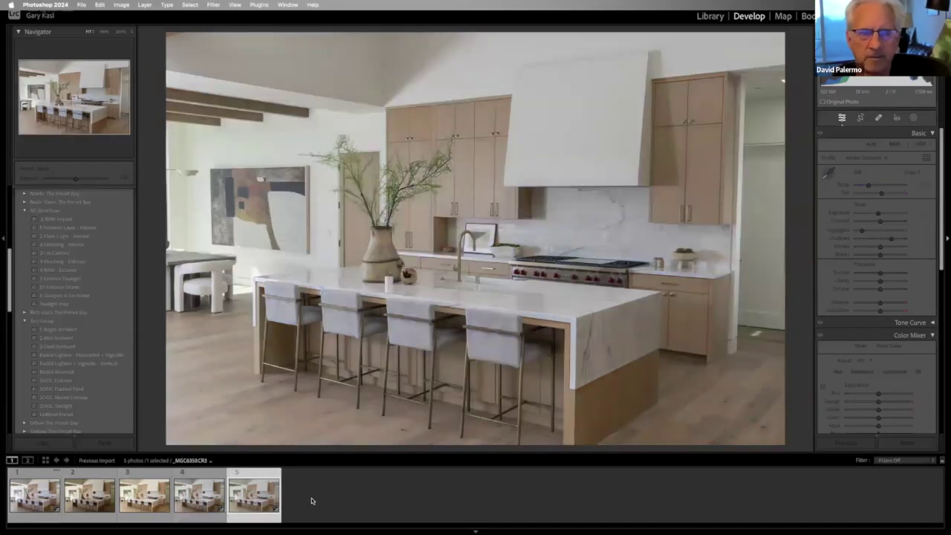
click(199, 501)
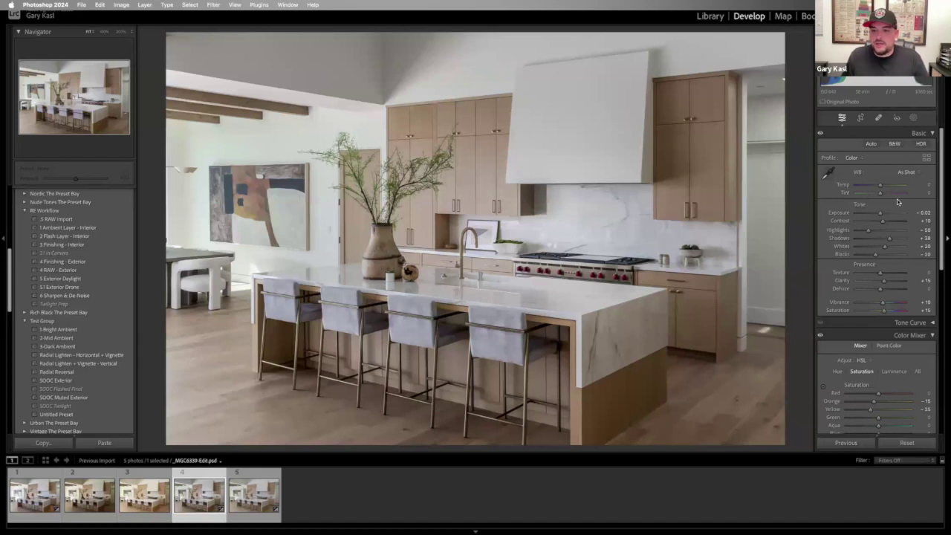
click(923, 185)
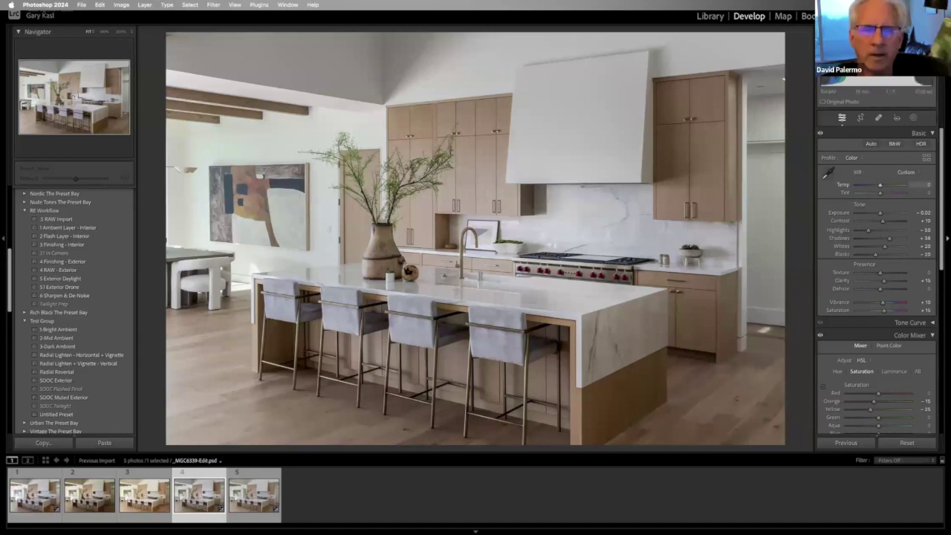
text(2)
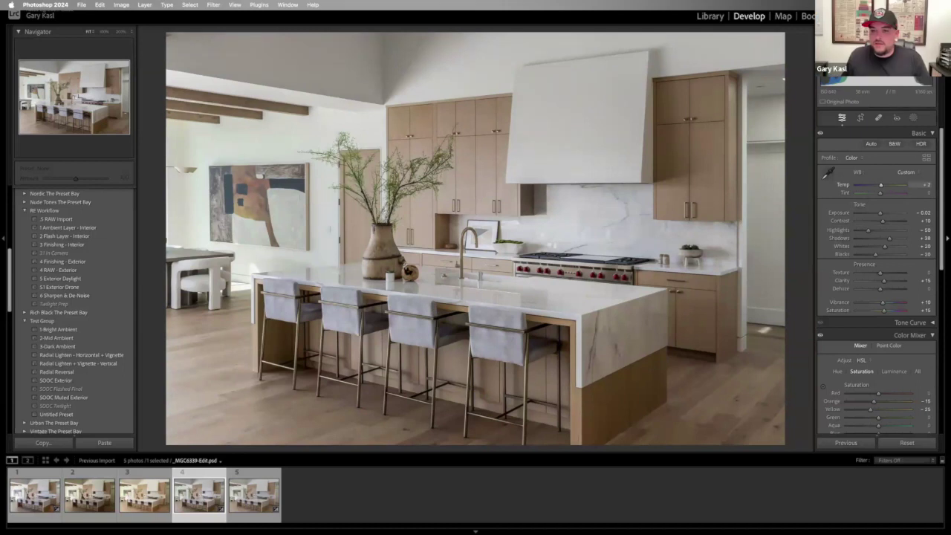
key(Return)
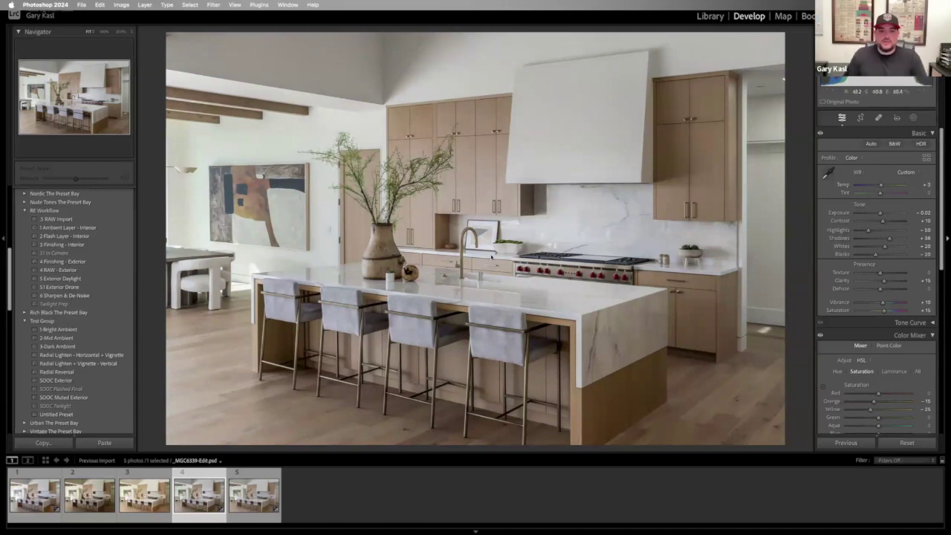